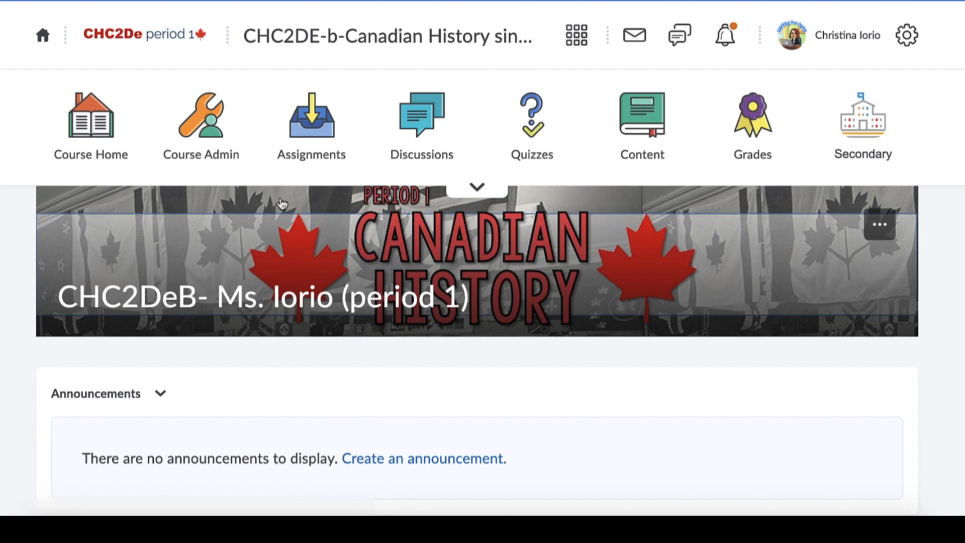
- Open the course's assignments and examine the order of the lessons under Unit 1: 1914-1929
{"action": "left_click", "coordinate": [308, 161]}
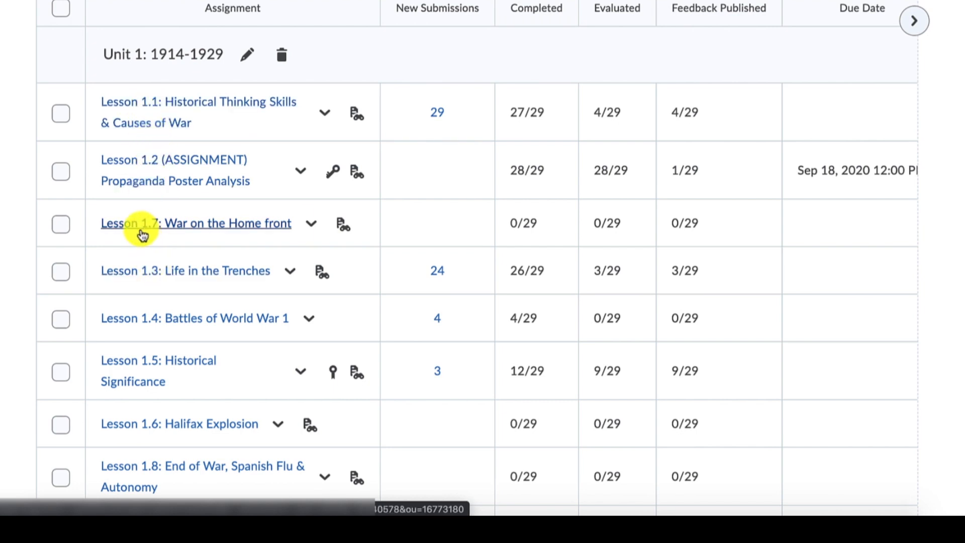
{"action": "scroll", "coordinate": [151, 327], "scroll_direction": "down", "scroll_amount": 1}
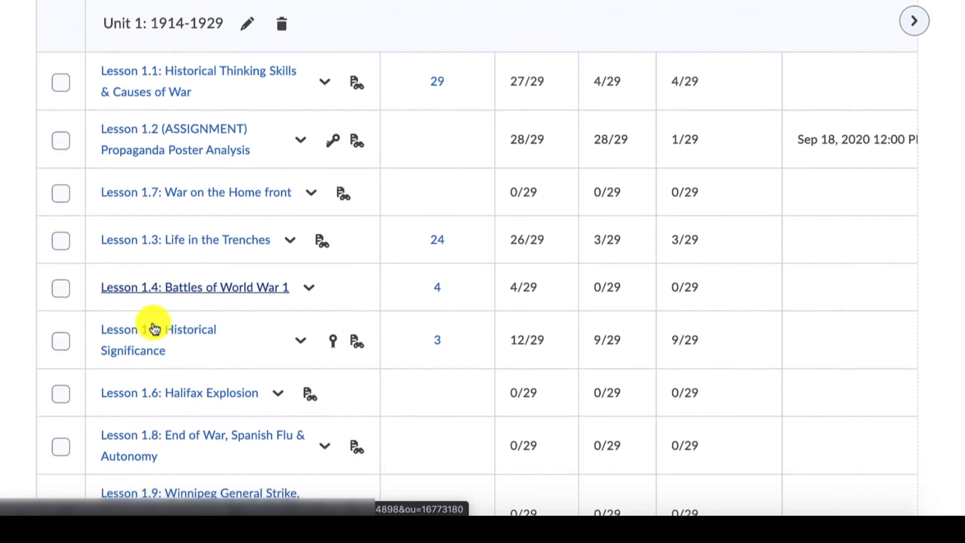
{"action": "scroll", "coordinate": [157, 201], "scroll_direction": "down", "scroll_amount": 1}
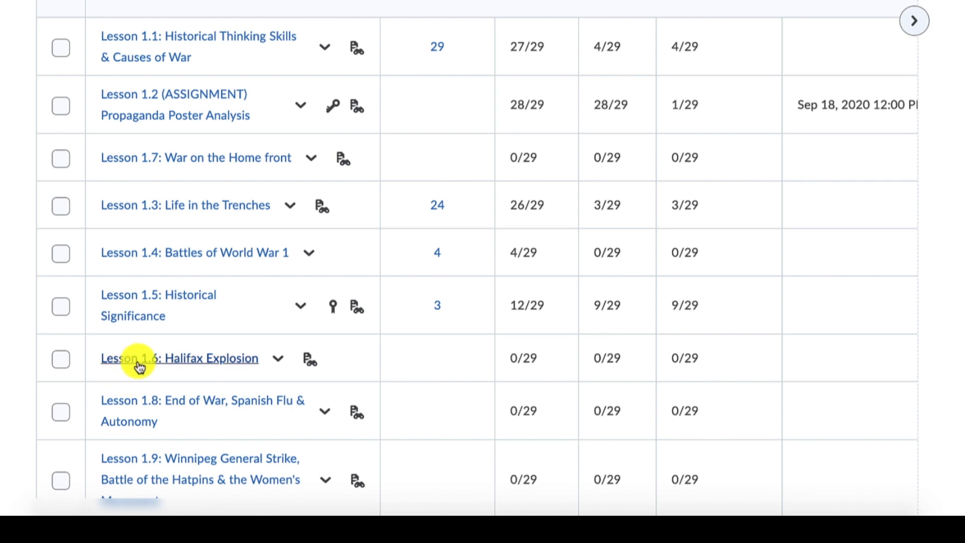
{"action": "scroll", "coordinate": [171, 377], "scroll_direction": "down", "scroll_amount": 3}
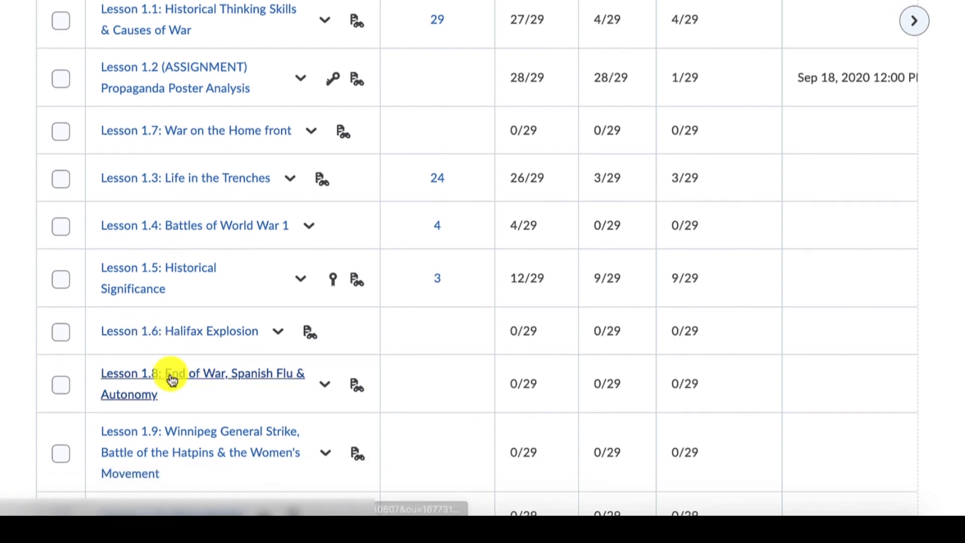
{"action": "scroll", "coordinate": [171, 381], "scroll_direction": "up", "scroll_amount": 3}
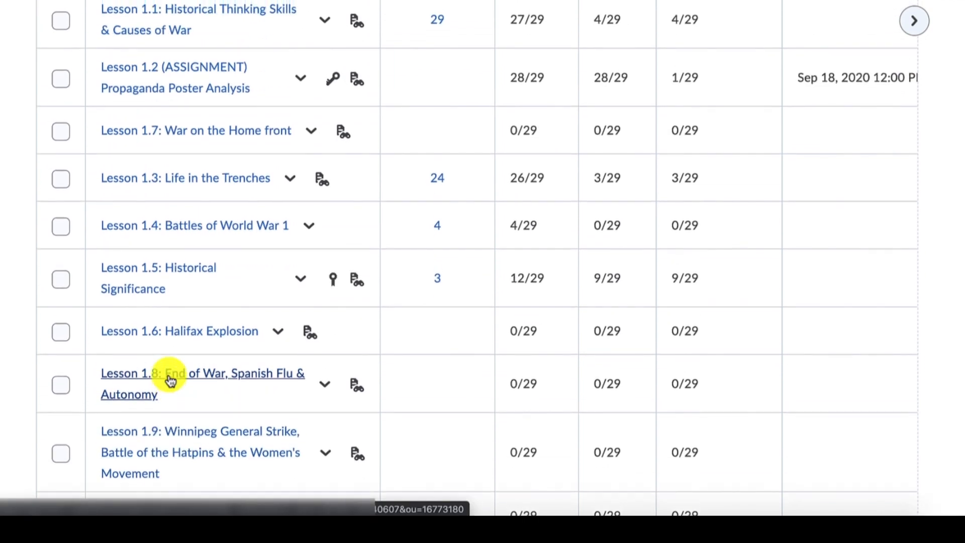
{"action": "scroll", "coordinate": [170, 380], "scroll_direction": "down", "scroll_amount": 2}
{"action": "scroll", "coordinate": [170, 380], "scroll_direction": "down", "scroll_amount": 3}
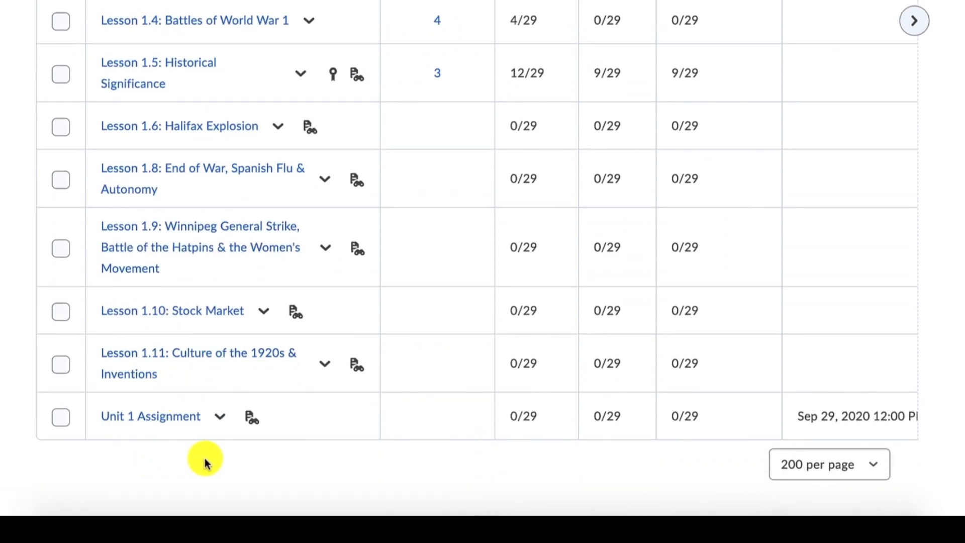
{"action": "scroll", "coordinate": [142, 458], "scroll_direction": "up", "scroll_amount": 4}
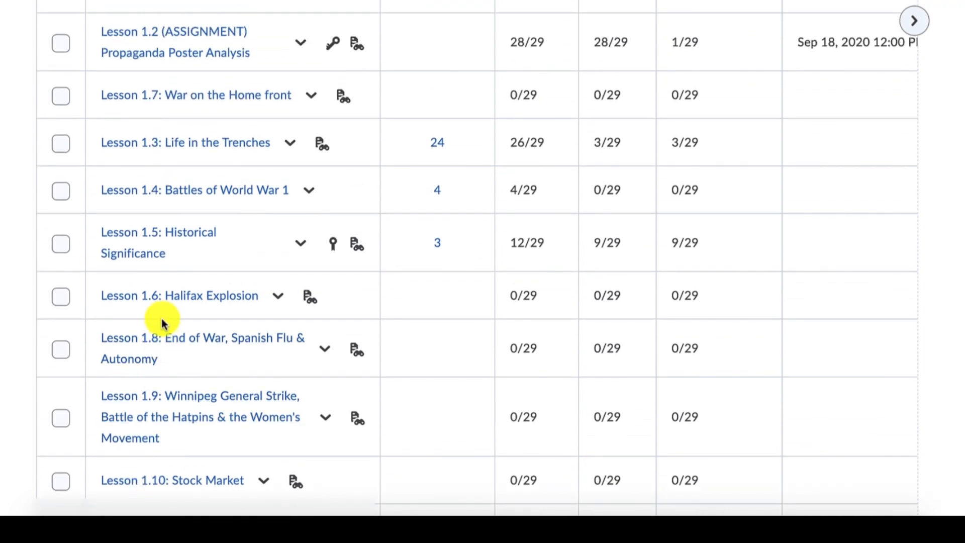
{"action": "scroll", "coordinate": [162, 323], "scroll_direction": "up", "scroll_amount": 4}
{"action": "scroll", "coordinate": [159, 333], "scroll_direction": "up", "scroll_amount": 3}
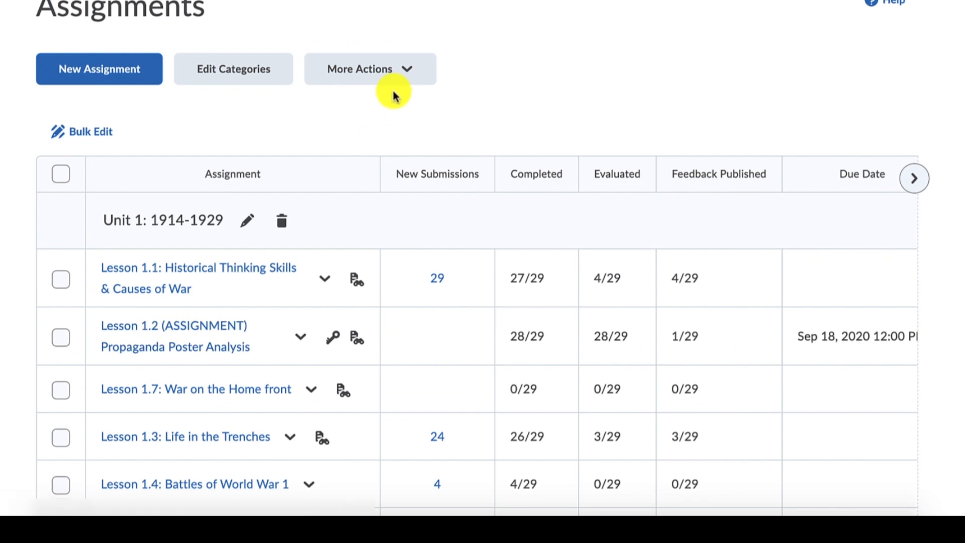
- Reorder the assignments by setting the sort order of Lesson 1.7: War on the Home front to 7, and save
{"action": "left_click", "coordinate": [398, 78]}
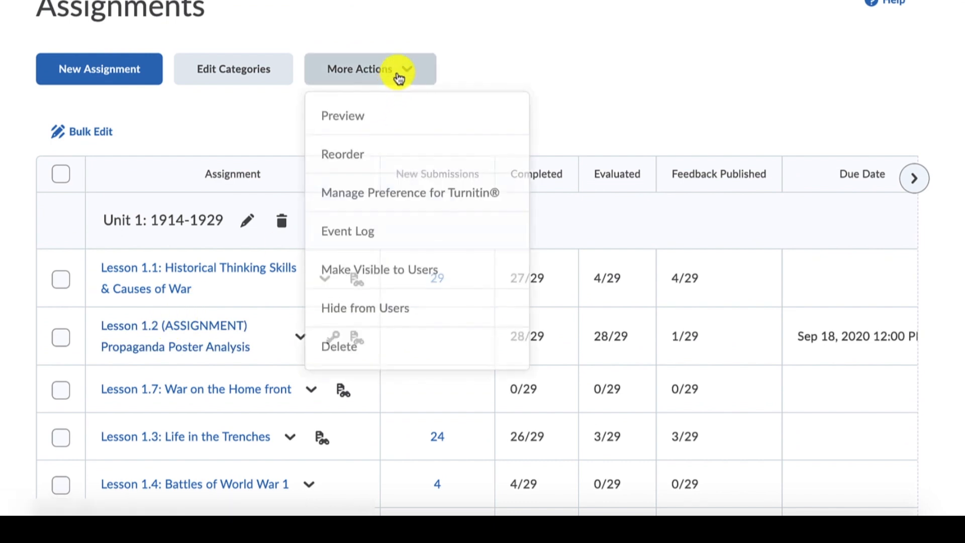
{"action": "left_click", "coordinate": [370, 166]}
{"action": "scroll", "coordinate": [779, 237], "scroll_direction": "down", "scroll_amount": 1}
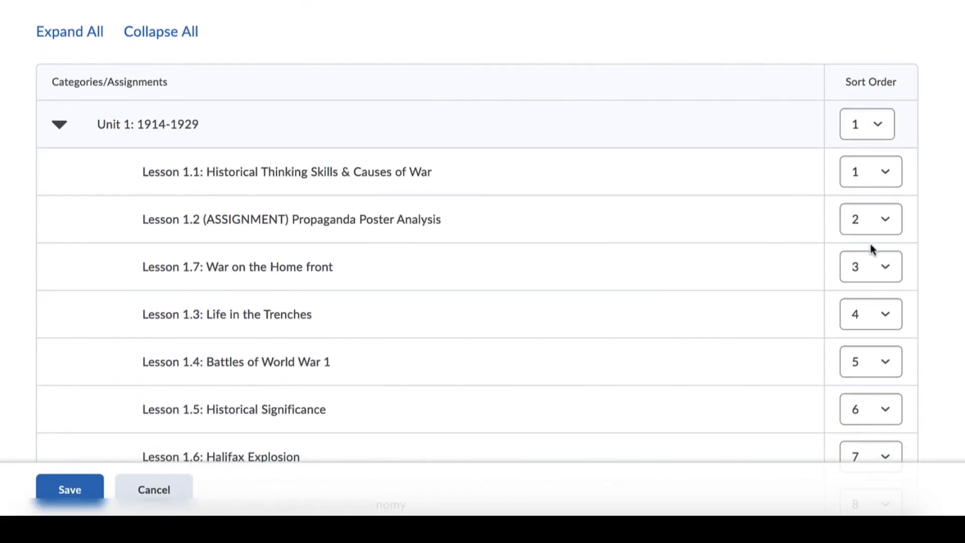
{"action": "scroll", "coordinate": [874, 249], "scroll_direction": "down", "scroll_amount": 1}
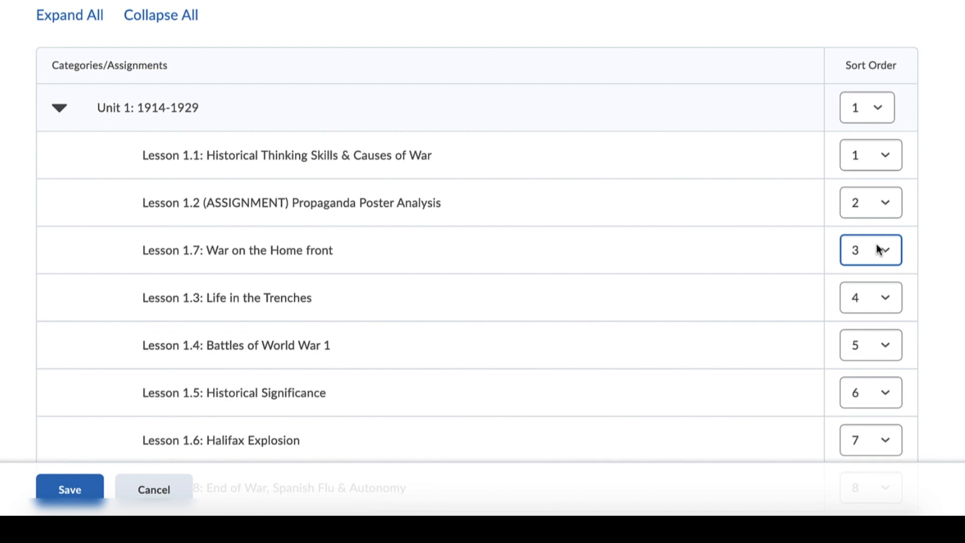
{"action": "scroll", "coordinate": [881, 244], "scroll_direction": "down", "scroll_amount": 3}
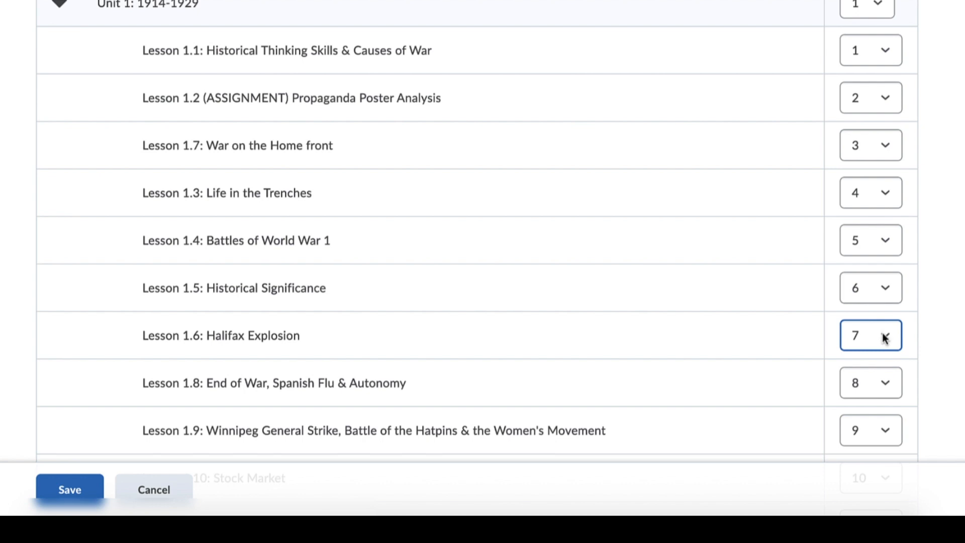
{"action": "scroll", "coordinate": [886, 338], "scroll_direction": "up", "scroll_amount": 1}
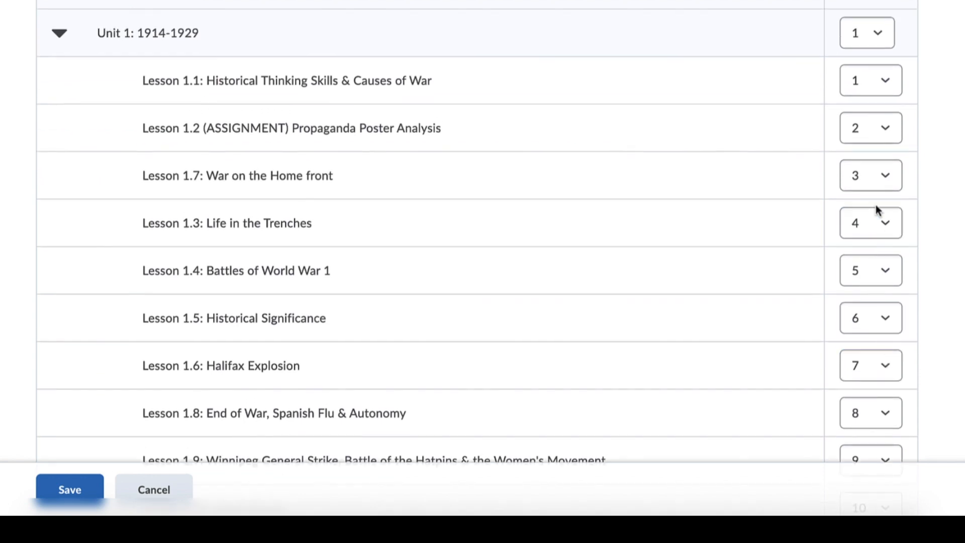
{"action": "left_click", "coordinate": [884, 183]}
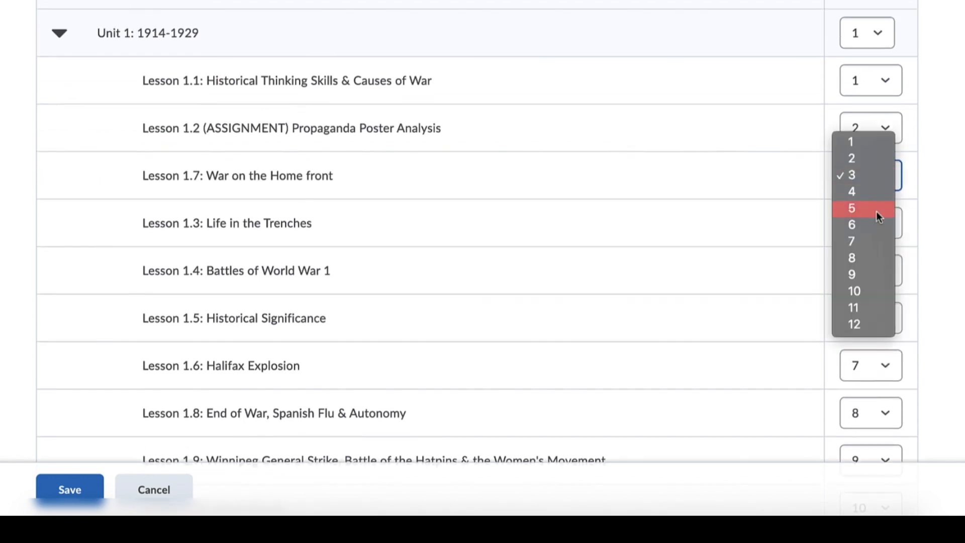
{"action": "left_click", "coordinate": [863, 239]}
{"action": "left_click", "coordinate": [56, 493]}
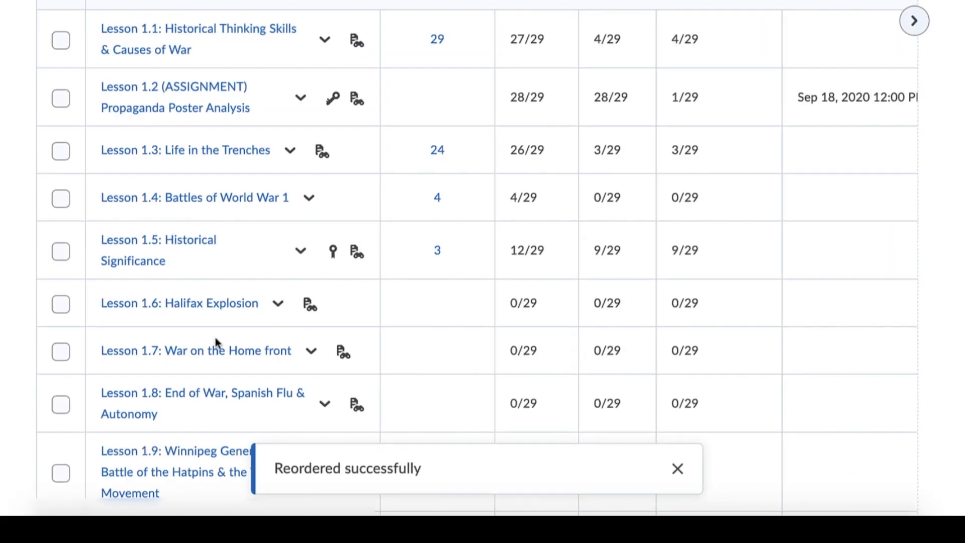
- Reopen the assignment reordering page and examine the sort order of the lessons and the Unit 1 category
{"action": "scroll", "coordinate": [243, 349], "scroll_direction": "up", "scroll_amount": 6}
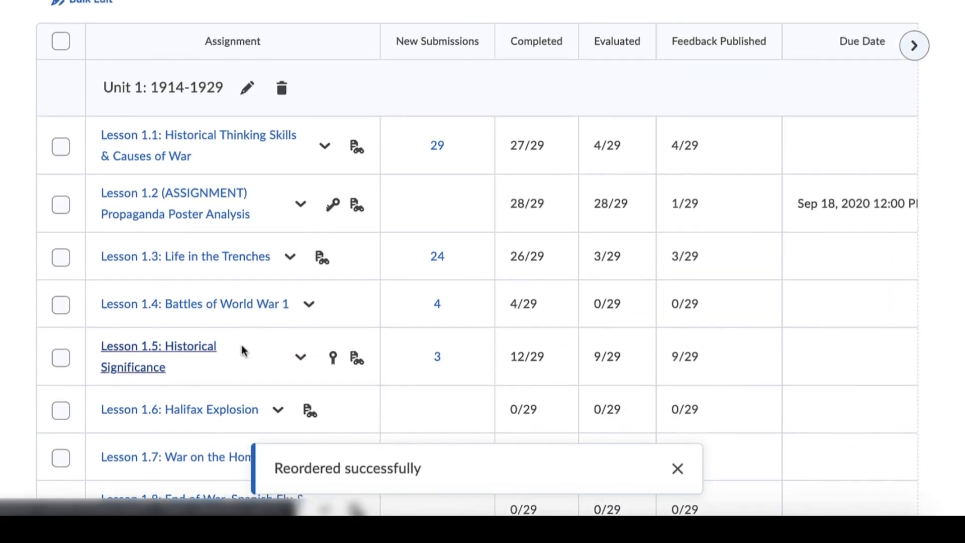
{"action": "left_click", "coordinate": [394, 127]}
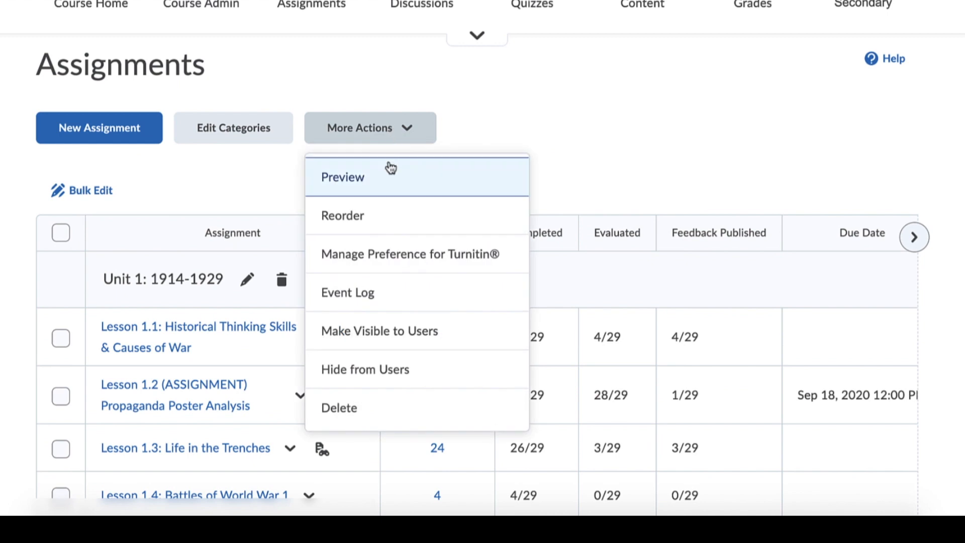
{"action": "left_click", "coordinate": [381, 221]}
{"action": "scroll", "coordinate": [703, 251], "scroll_direction": "down", "scroll_amount": 2}
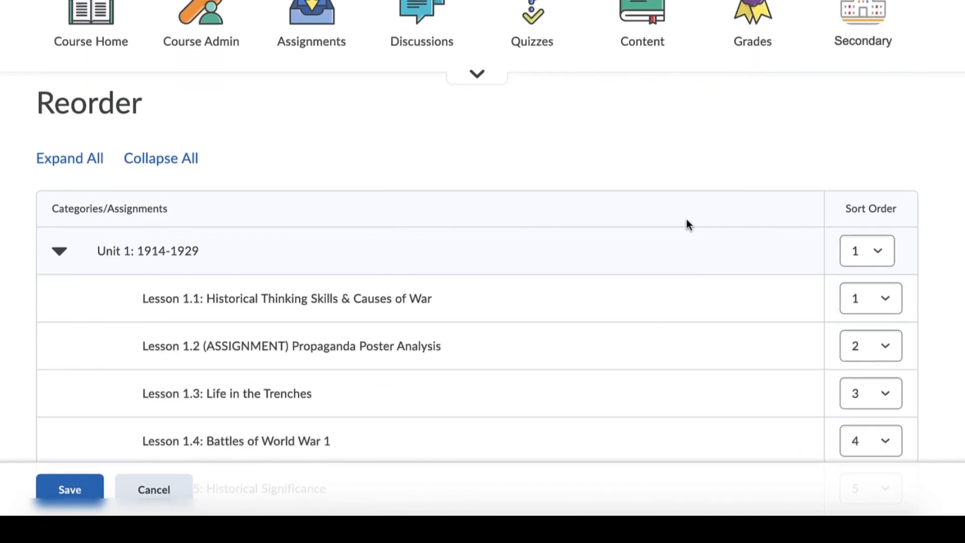
{"action": "scroll", "coordinate": [885, 263], "scroll_direction": "down", "scroll_amount": 1}
{"action": "scroll", "coordinate": [886, 262], "scroll_direction": "down", "scroll_amount": 7}
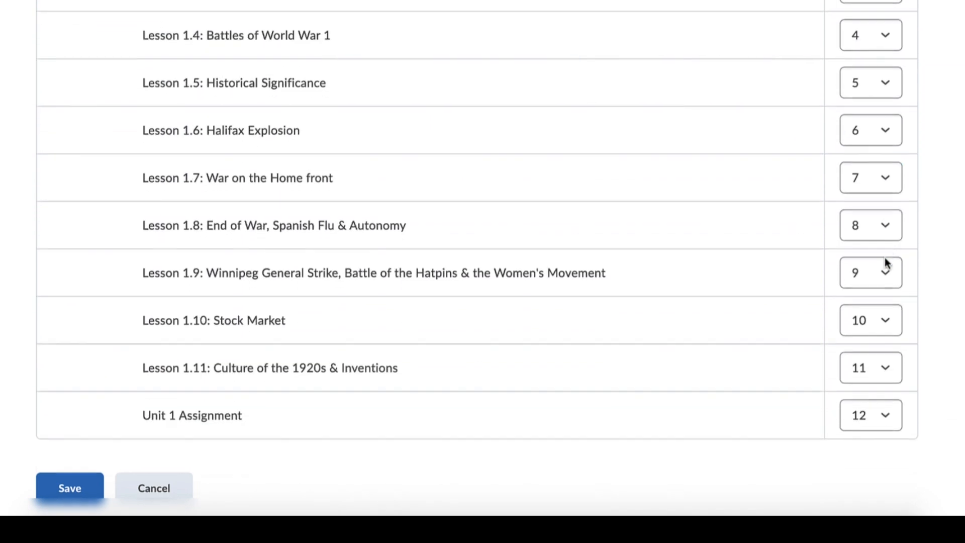
{"action": "scroll", "coordinate": [885, 261], "scroll_direction": "up", "scroll_amount": 2}
{"action": "scroll", "coordinate": [885, 261], "scroll_direction": "up", "scroll_amount": 5}
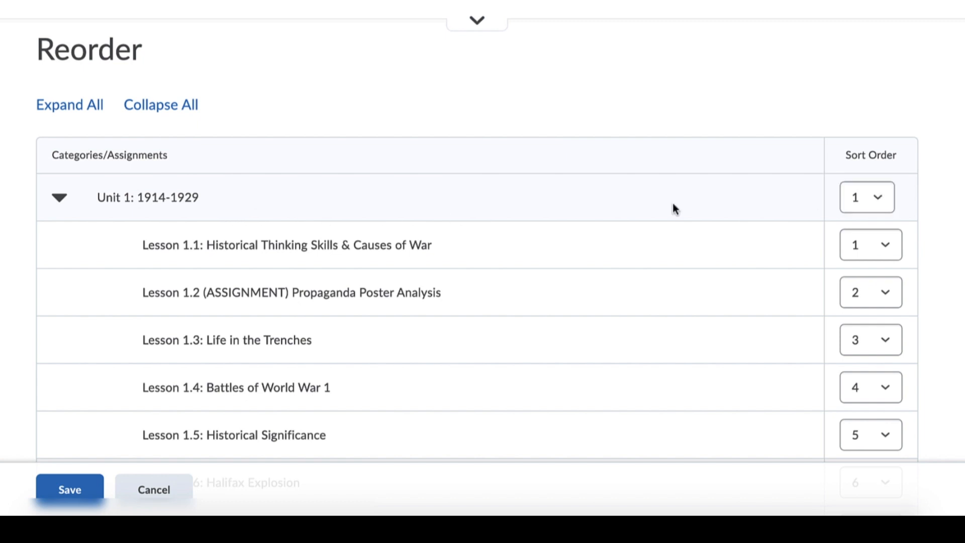
{"action": "left_click", "coordinate": [879, 198]}
{"action": "left_click", "coordinate": [914, 185]}
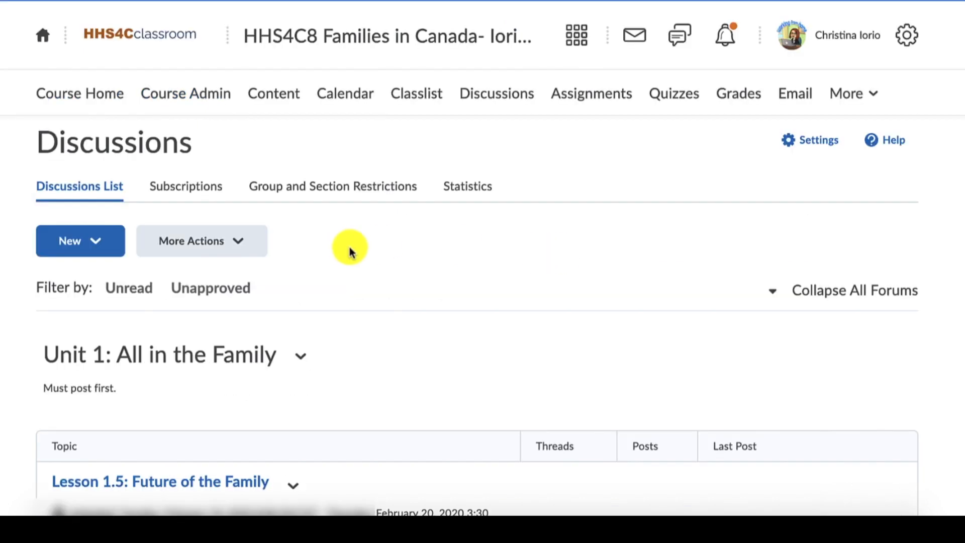
- Open the reordering page for discussion forums and topics and examine the sort order choices of the Unit 2 topics
{"action": "left_click", "coordinate": [246, 245]}
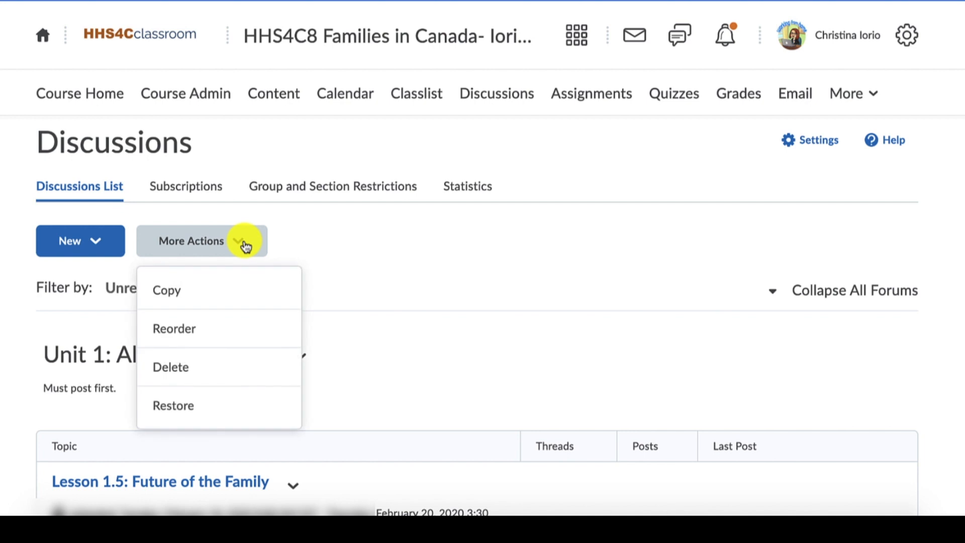
{"action": "left_click", "coordinate": [239, 335]}
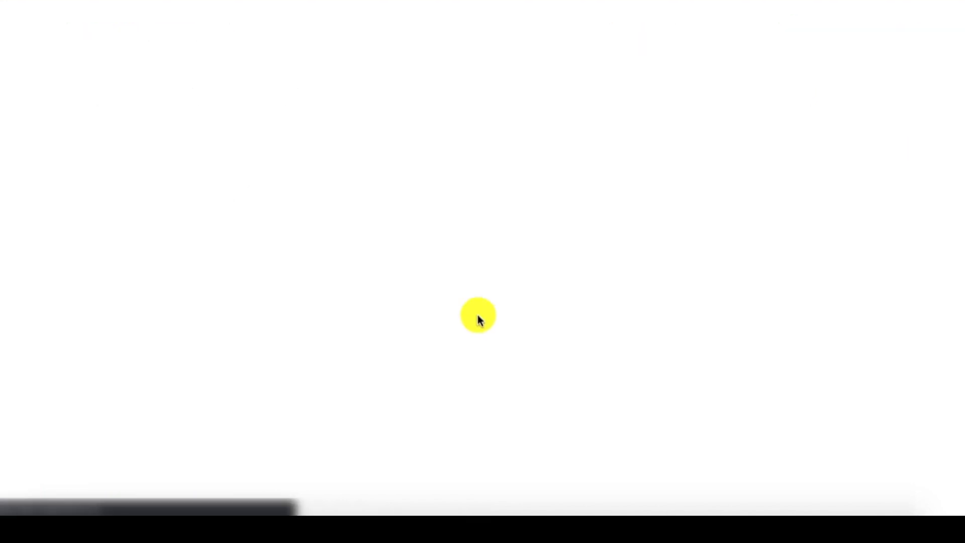
{"action": "scroll", "coordinate": [478, 316], "scroll_direction": "down", "scroll_amount": 2}
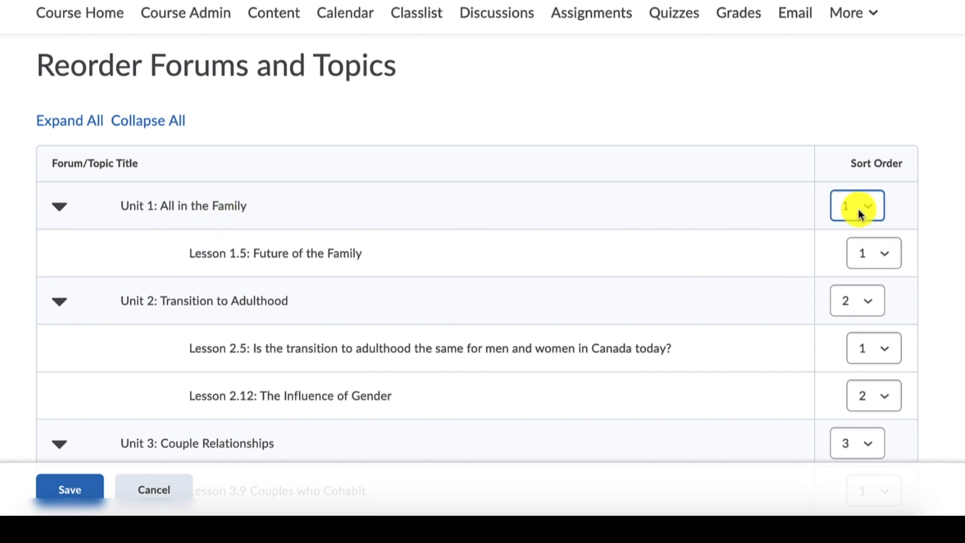
{"action": "scroll", "coordinate": [866, 237], "scroll_direction": "down", "scroll_amount": 2}
{"action": "left_click", "coordinate": [861, 338]}
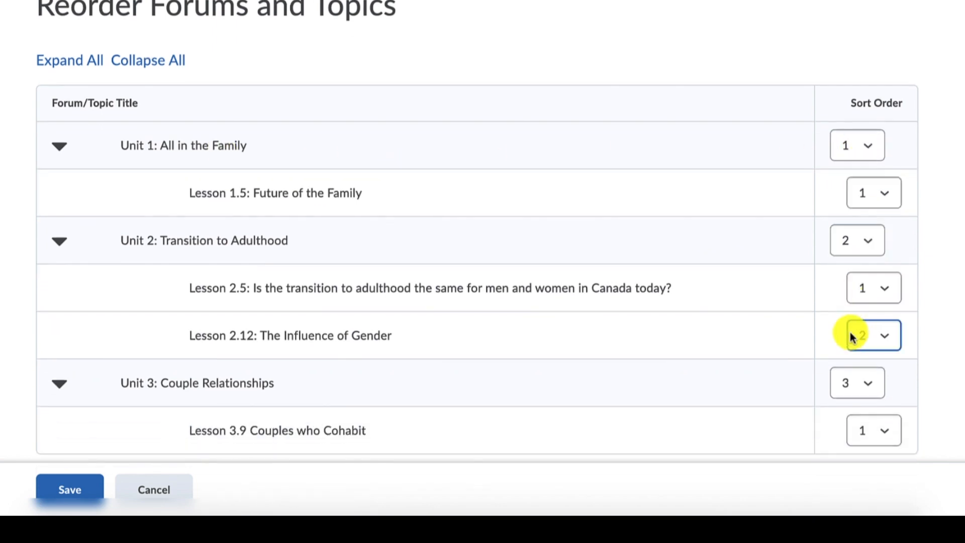
{"action": "left_click", "coordinate": [878, 345]}
{"action": "left_click", "coordinate": [890, 295]}
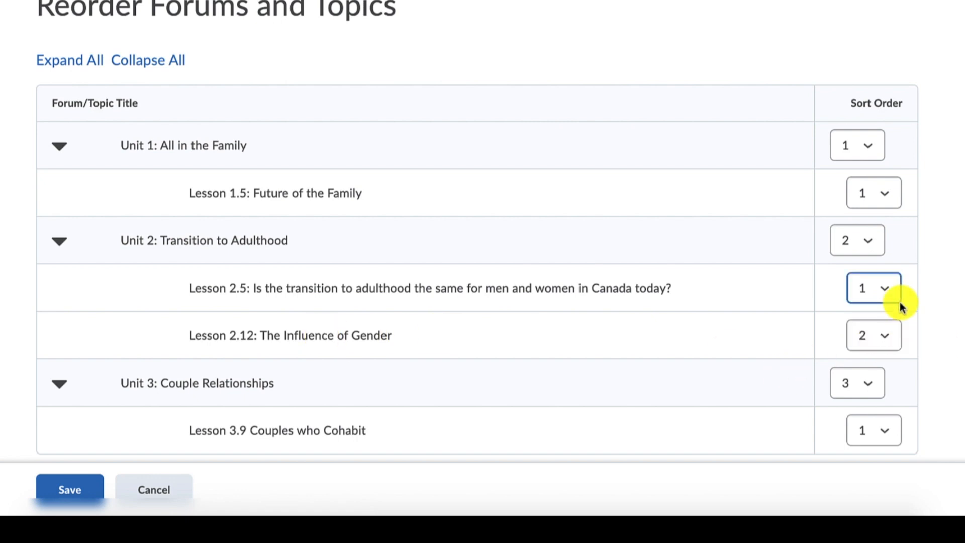
{"action": "left_click", "coordinate": [878, 282]}
{"action": "left_click", "coordinate": [932, 307]}
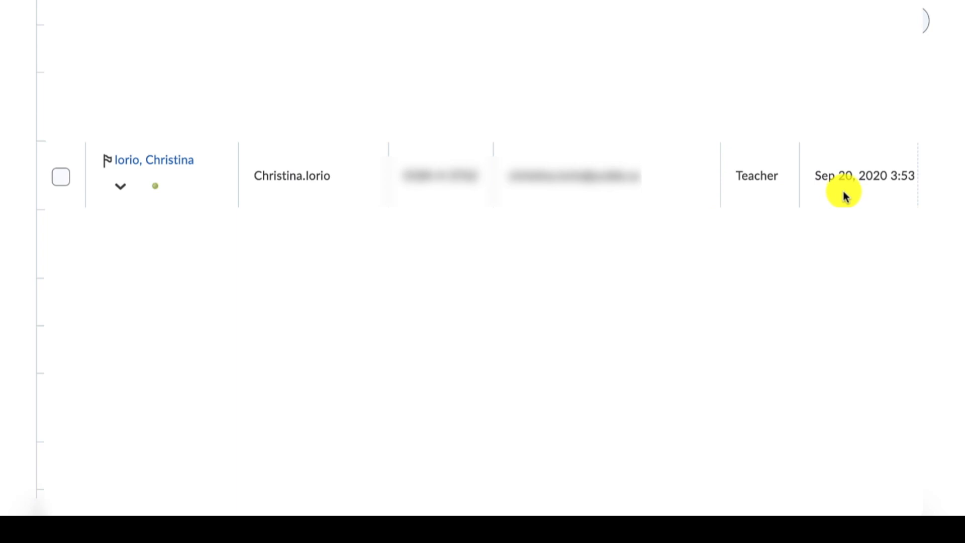
- Check the teacher's last accessed date in the classlist and open the actions available for that entry
{"action": "scroll", "coordinate": [845, 196], "scroll_direction": "right", "scroll_amount": 2}
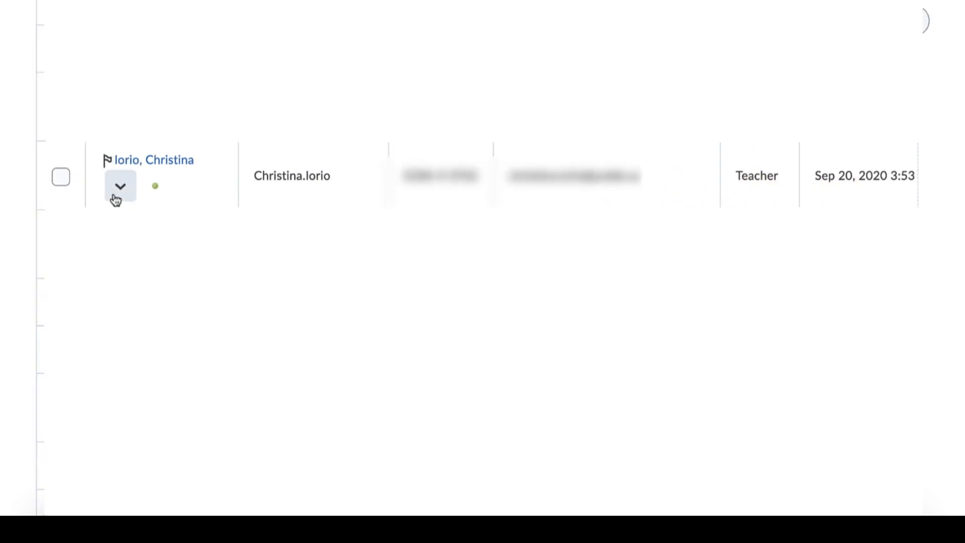
{"action": "left_click", "coordinate": [116, 197]}
{"action": "left_click", "coordinate": [120, 196]}
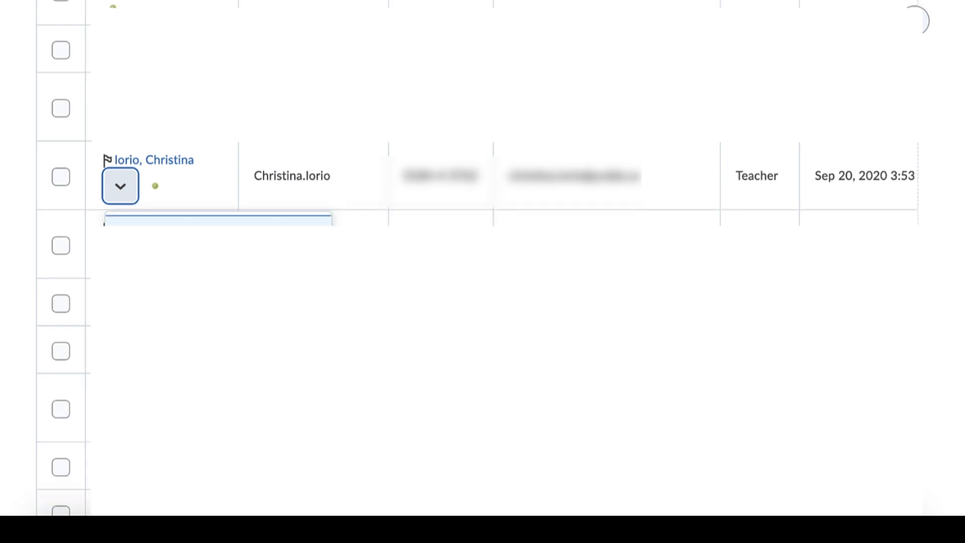
{"action": "left_click", "coordinate": [117, 195]}
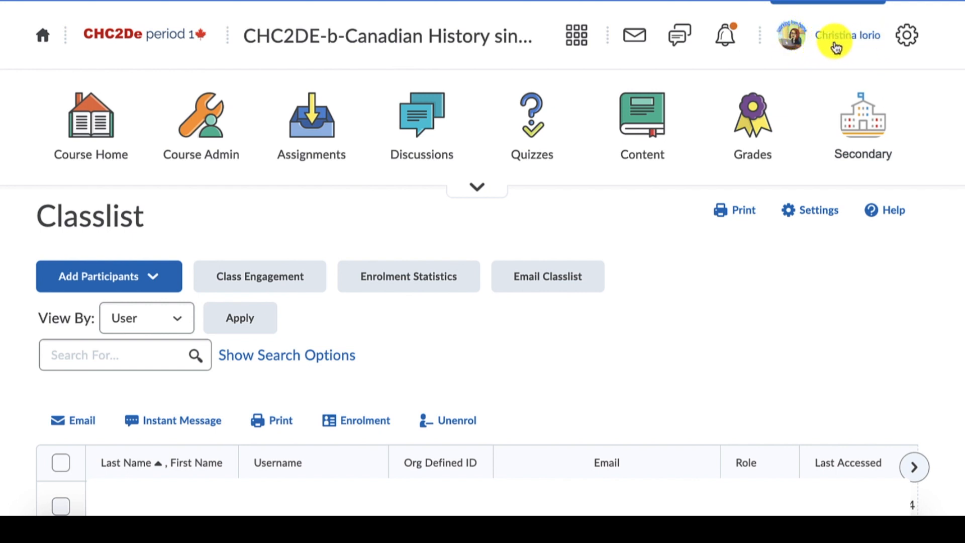
- Preview the course in the _Student role and switch back to the teacher role
{"action": "left_click", "coordinate": [871, 39]}
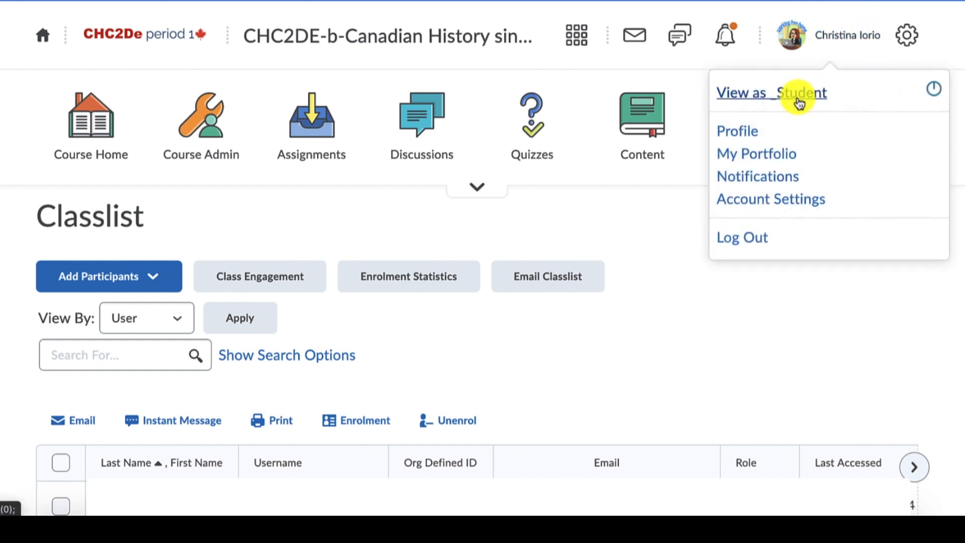
{"action": "left_click", "coordinate": [864, 73]}
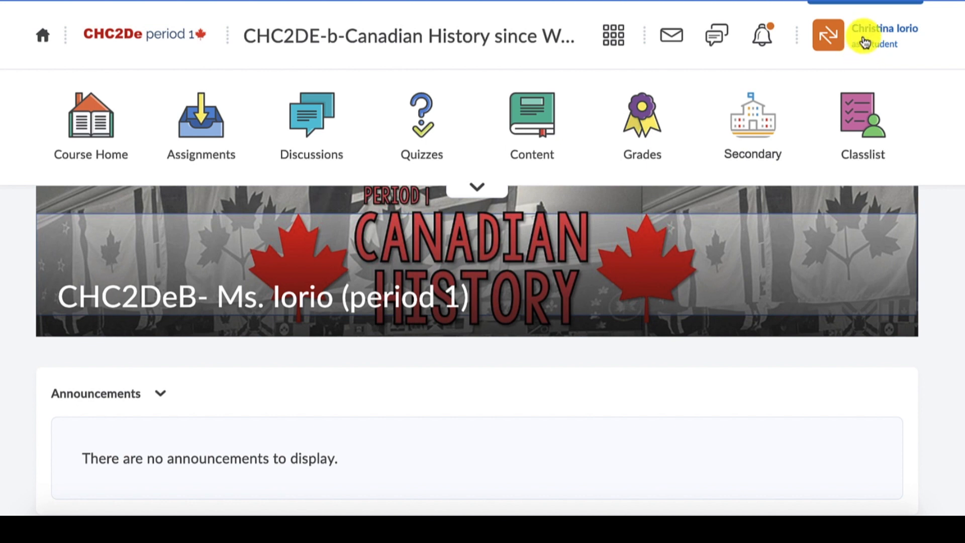
{"action": "left_click", "coordinate": [880, 43]}
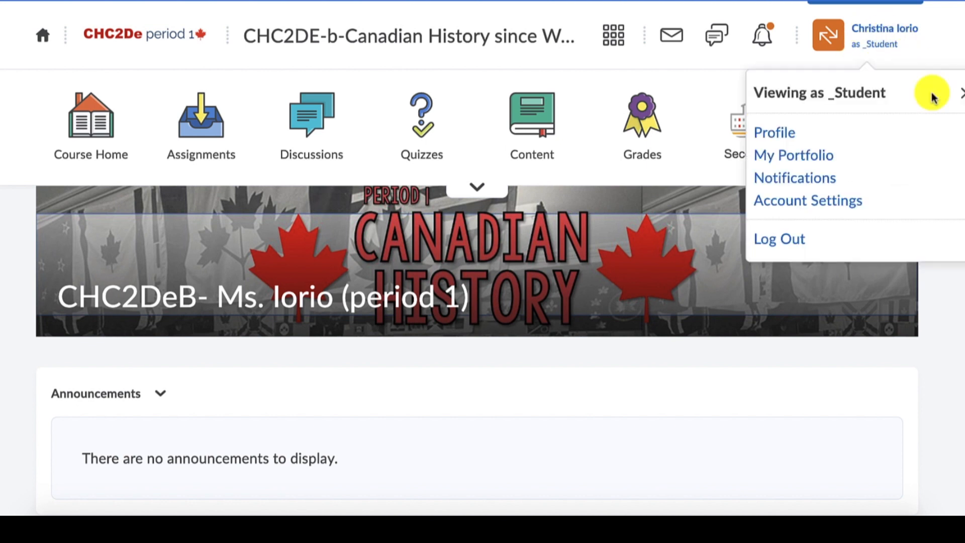
{"action": "left_click", "coordinate": [961, 96]}
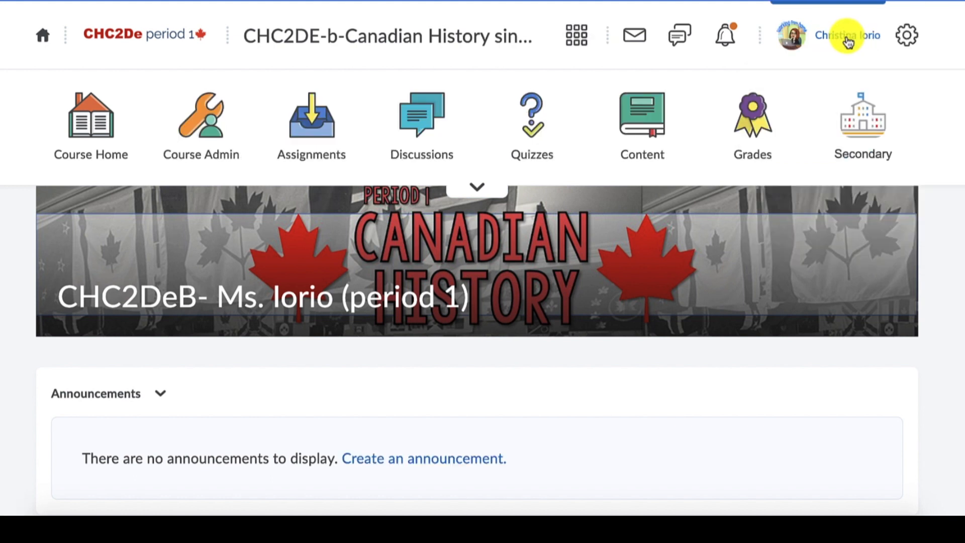
- Open the account's user profile for editing and change the profile picture
{"action": "left_click", "coordinate": [844, 35]}
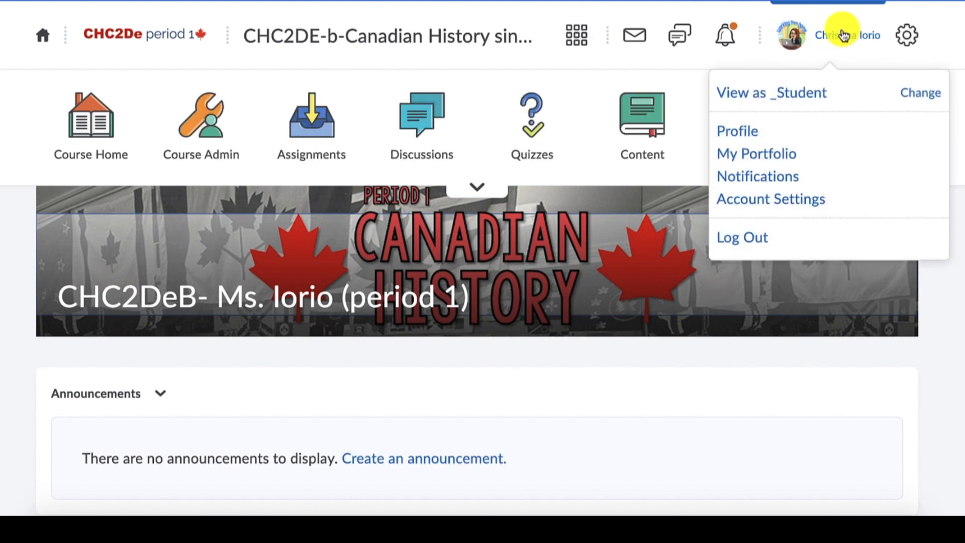
{"action": "left_click", "coordinate": [739, 132]}
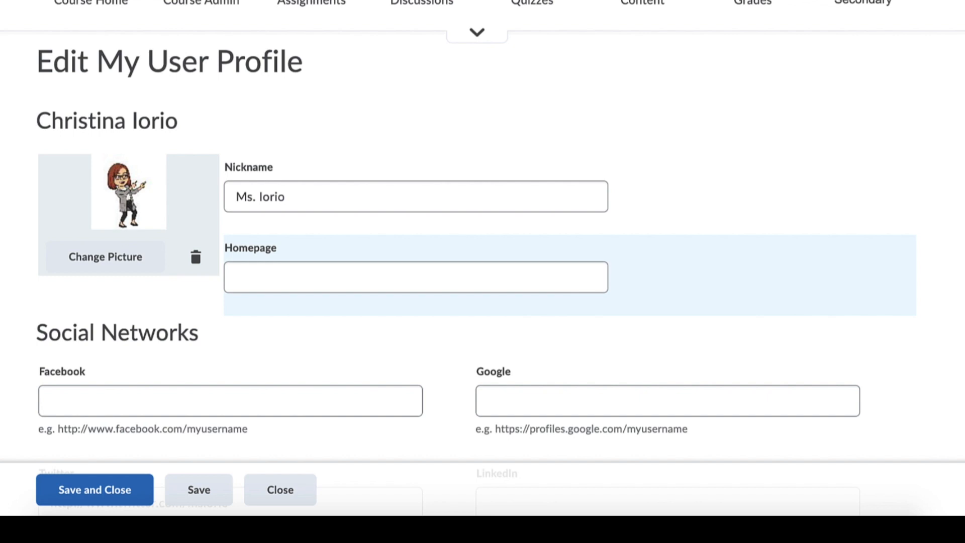
{"action": "left_click", "coordinate": [45, 402]}
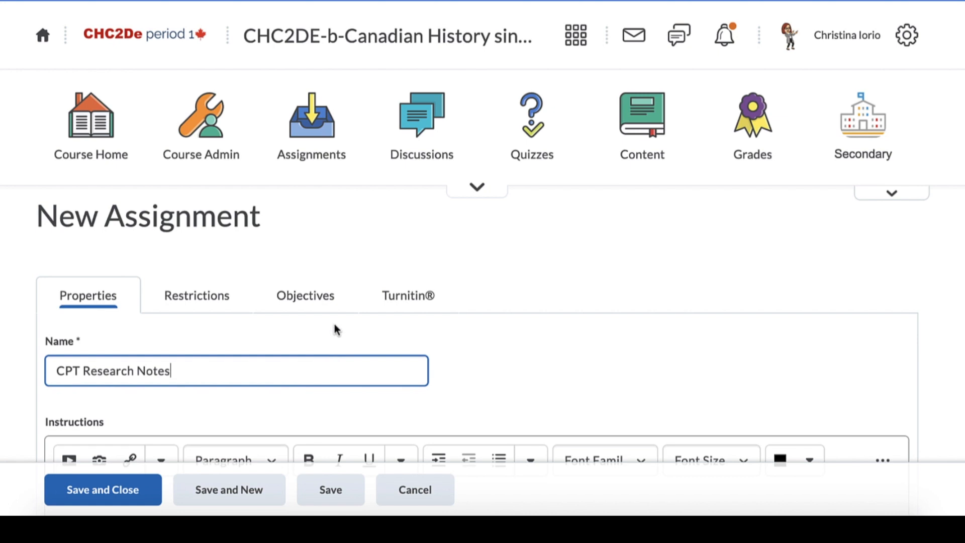
- Create a submission category named CPT and assign it to the new CPT Research Notes assignment
{"action": "scroll", "coordinate": [342, 331], "scroll_direction": "down", "scroll_amount": 3}
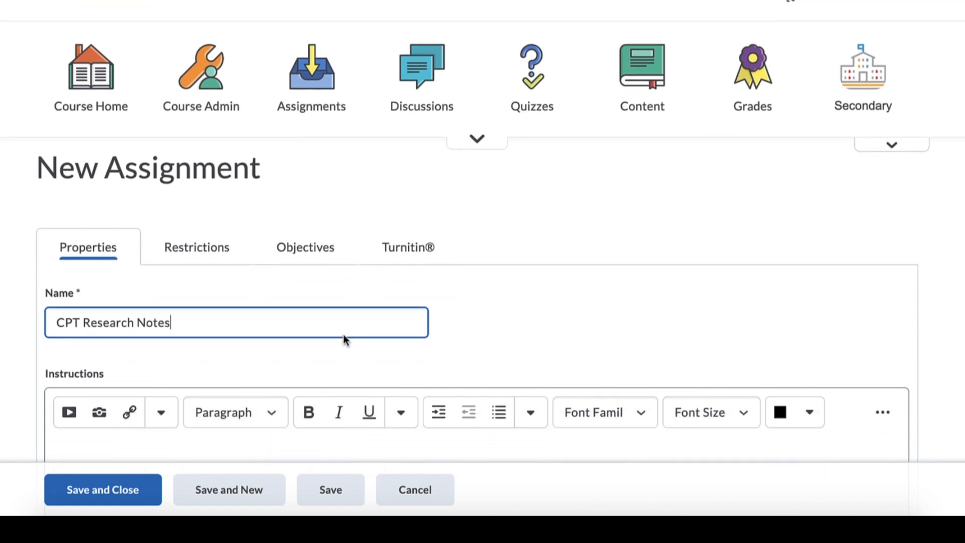
{"action": "scroll", "coordinate": [320, 329], "scroll_direction": "down", "scroll_amount": 5}
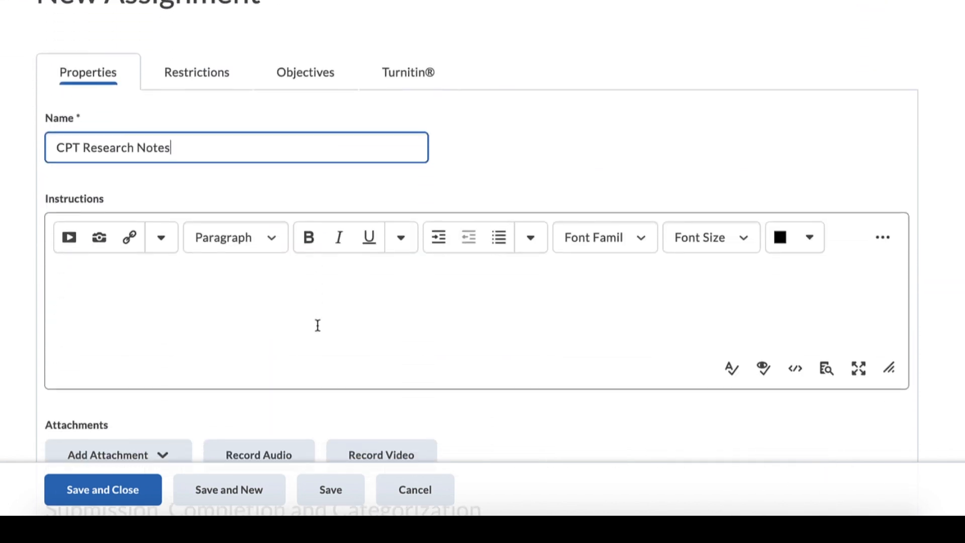
{"action": "scroll", "coordinate": [317, 330], "scroll_direction": "down", "scroll_amount": 10}
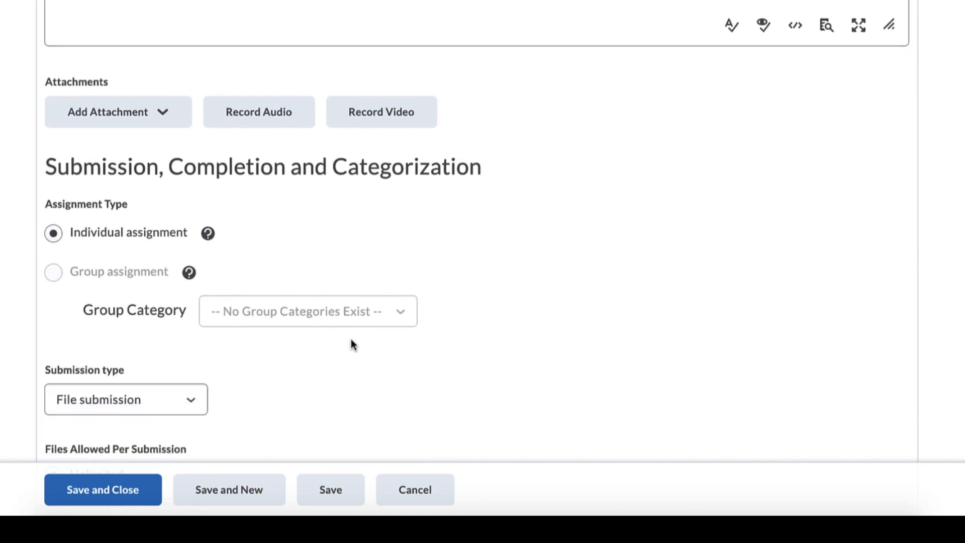
{"action": "scroll", "coordinate": [392, 347], "scroll_direction": "down", "scroll_amount": 9}
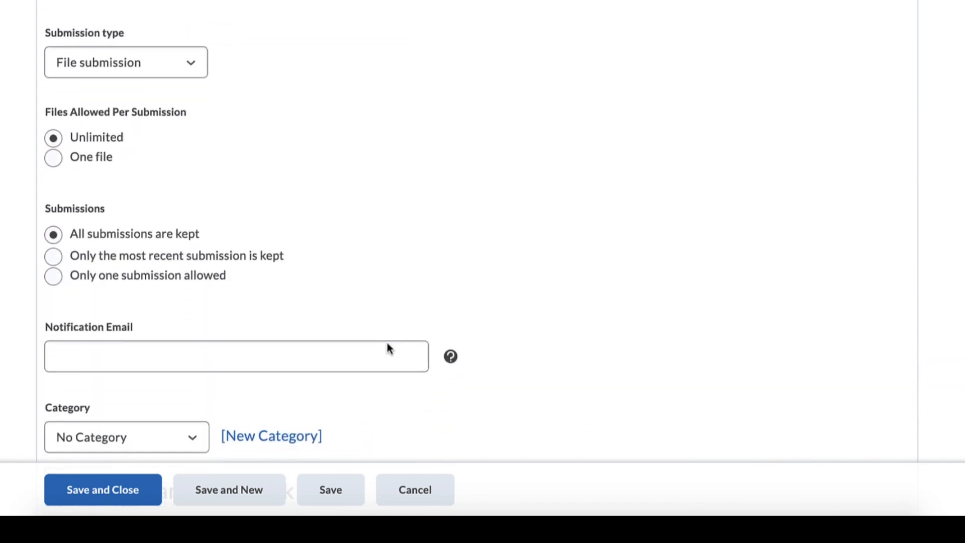
{"action": "scroll", "coordinate": [388, 354], "scroll_direction": "down", "scroll_amount": 4}
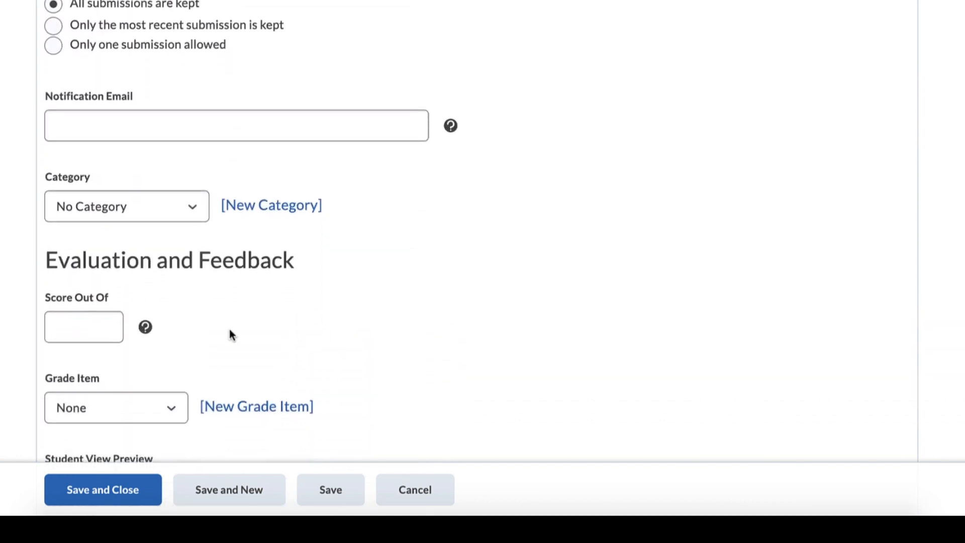
{"action": "scroll", "coordinate": [332, 288], "scroll_direction": "up", "scroll_amount": 1}
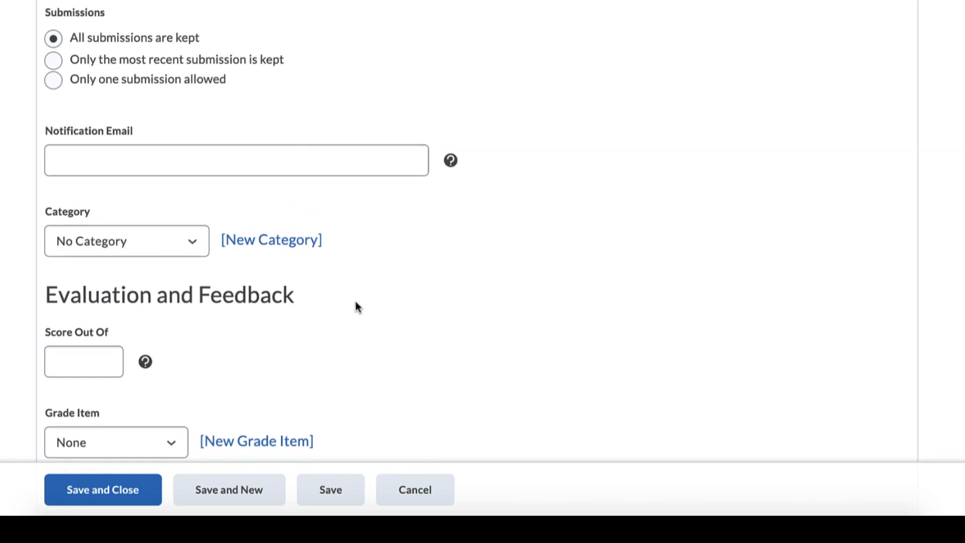
{"action": "left_click", "coordinate": [193, 242]}
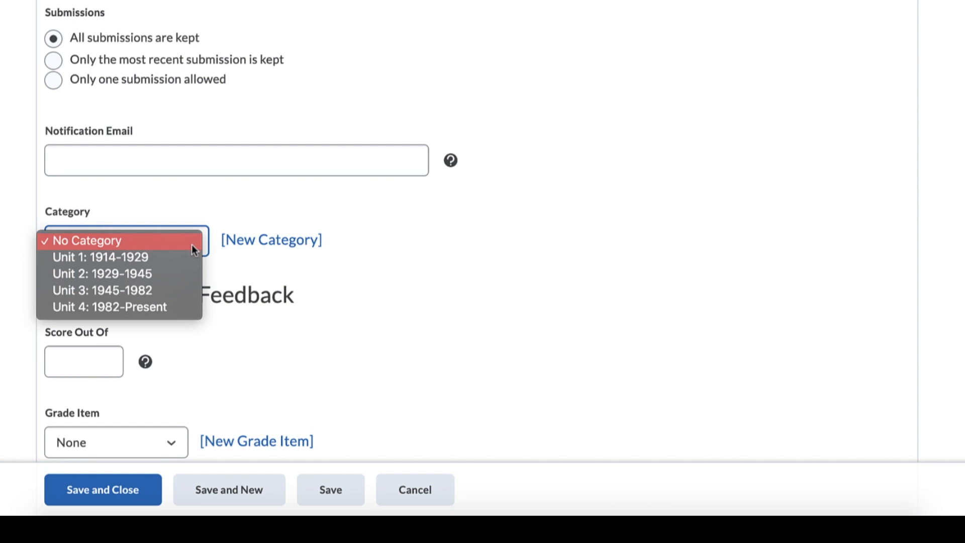
{"action": "left_click", "coordinate": [287, 242]}
{"action": "left_click", "coordinate": [288, 244]}
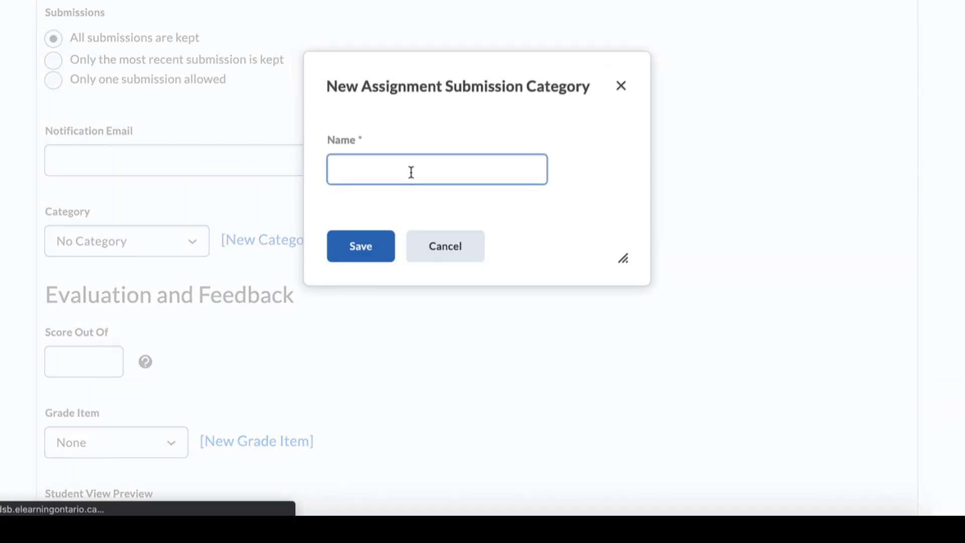
- Set the new assignment's score out of 20 in its evaluation settings
{"action": "left_click", "coordinate": [102, 362]}
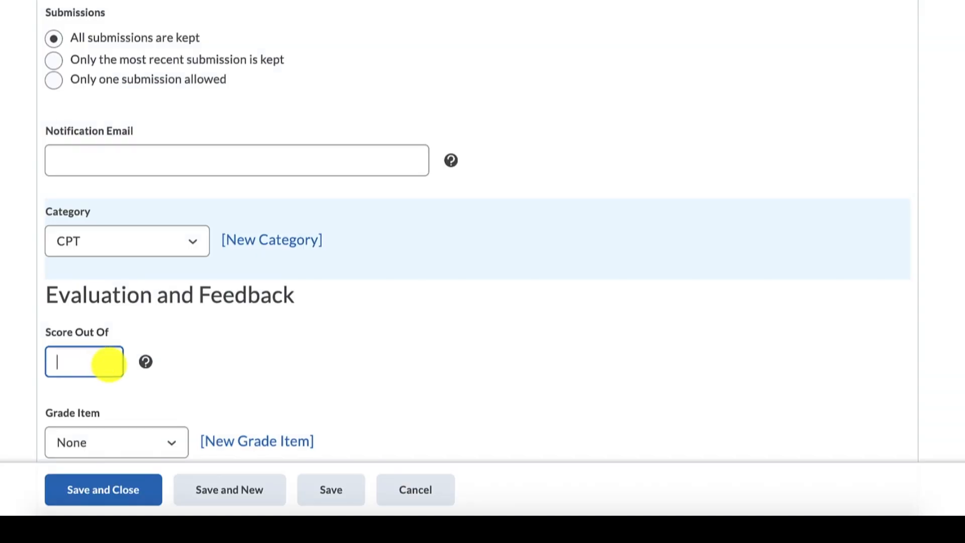
{"action": "type", "text": "20"}
{"action": "scroll", "coordinate": [284, 345], "scroll_direction": "down", "scroll_amount": 1}
{"action": "scroll", "coordinate": [284, 344], "scroll_direction": "down", "scroll_amount": 2}
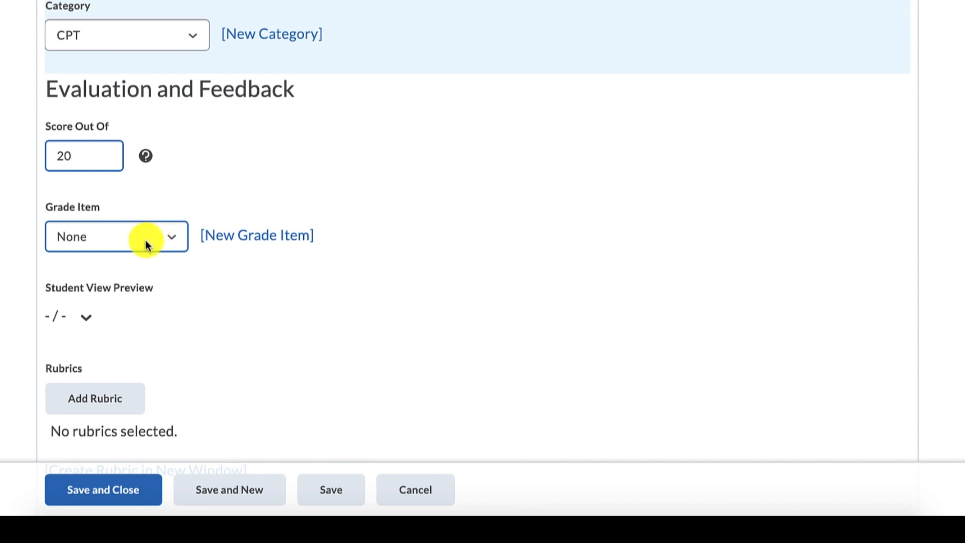
{"action": "scroll", "coordinate": [624, 231], "scroll_direction": "up", "scroll_amount": 15}
{"action": "scroll", "coordinate": [796, 151], "scroll_direction": "up", "scroll_amount": 10}
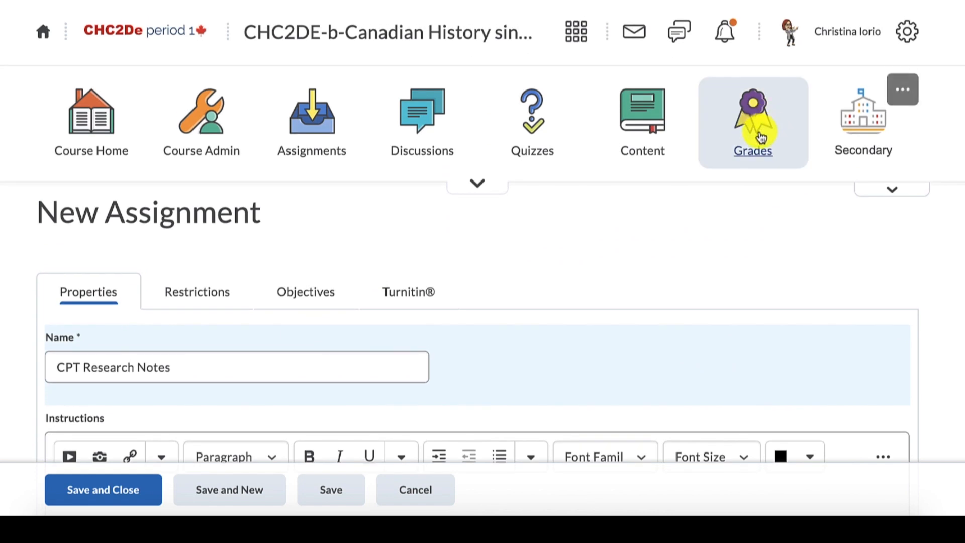
{"action": "scroll", "coordinate": [695, 264], "scroll_direction": "down", "scroll_amount": 20}
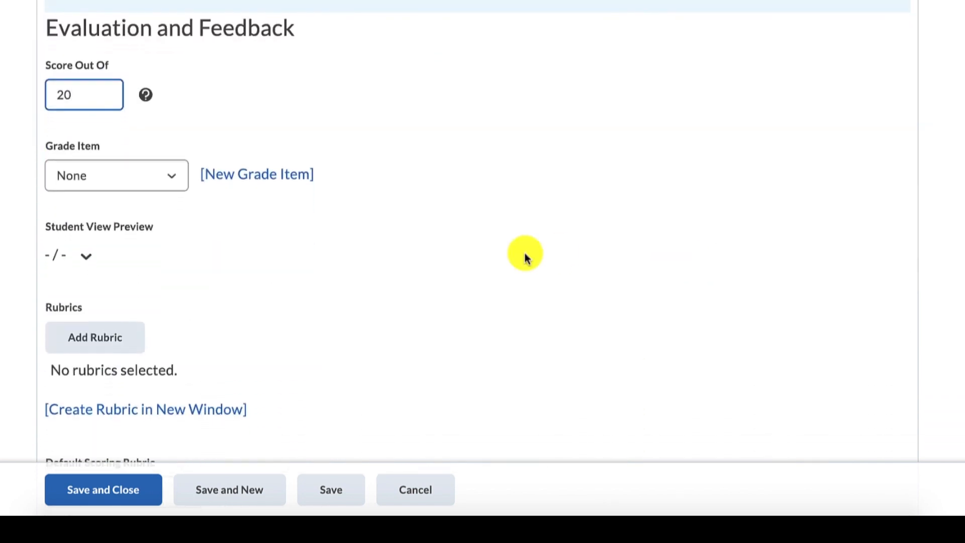
{"action": "scroll", "coordinate": [459, 256], "scroll_direction": "down", "scroll_amount": 4}
{"action": "scroll", "coordinate": [460, 256], "scroll_direction": "up", "scroll_amount": 5}
- Start a new numeric grade item for the assignment, named CPT Research Notes, with its category left at None
{"action": "left_click", "coordinate": [207, 218]}
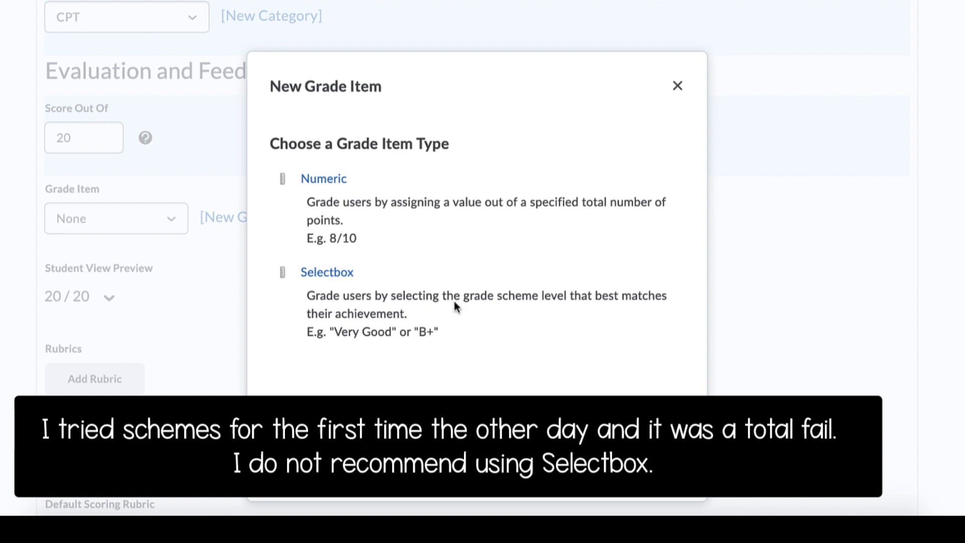
{"action": "left_click", "coordinate": [324, 180]}
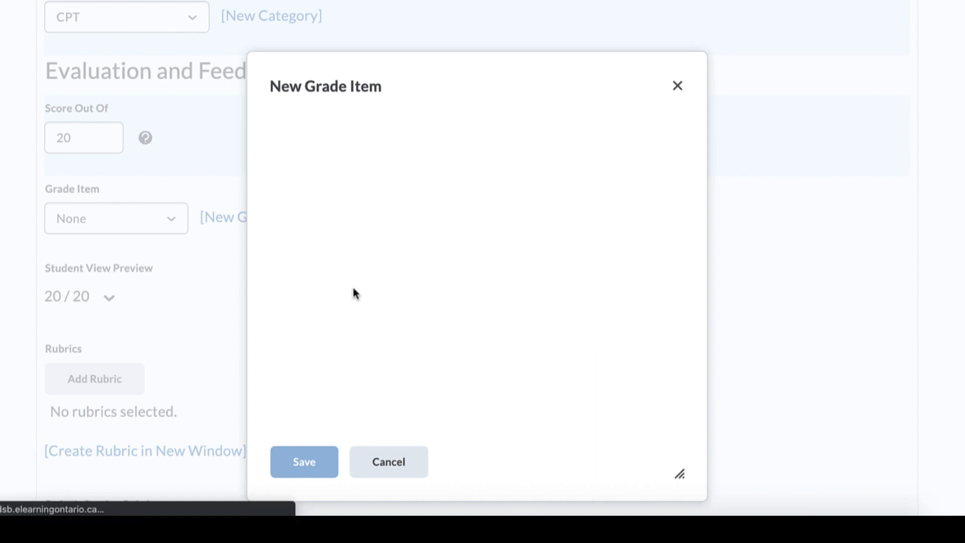
{"action": "type", "text": "CPT"}
{"action": "scroll", "coordinate": [442, 301], "scroll_direction": "down", "scroll_amount": 3}
{"action": "left_click", "coordinate": [441, 248]}
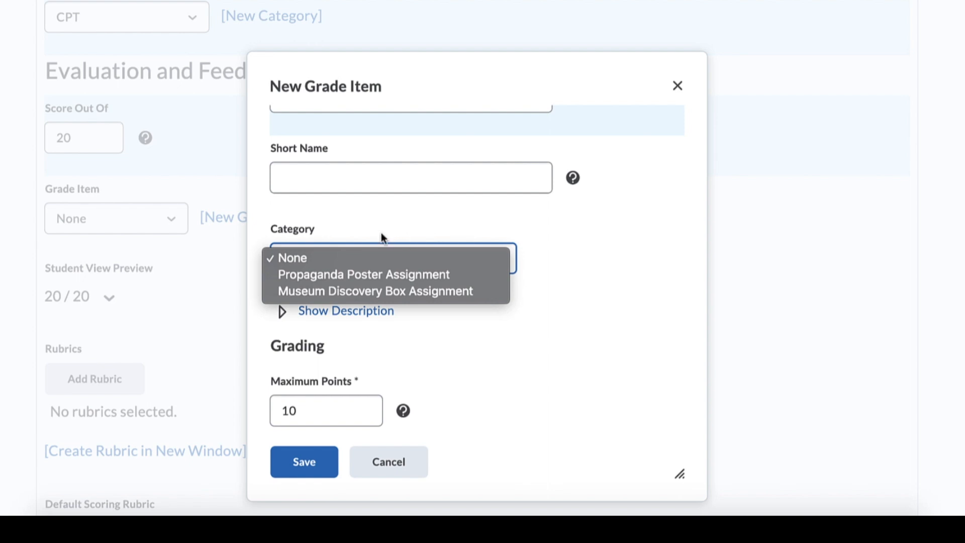
{"action": "left_click", "coordinate": [607, 277]}
- Set the grade item's maximum points to 20 and save it without availability restrictions
{"action": "scroll", "coordinate": [404, 374], "scroll_direction": "down", "scroll_amount": 2}
{"action": "left_click_drag", "start_coordinate": [308, 298], "coordinate": [232, 293]}
{"action": "type", "text": "20"}
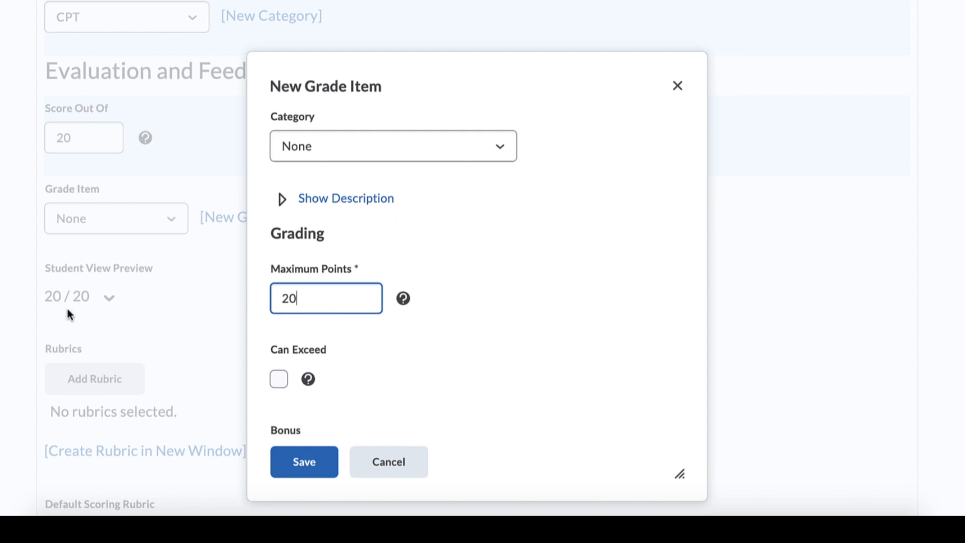
{"action": "scroll", "coordinate": [320, 431], "scroll_direction": "down", "scroll_amount": 3}
{"action": "scroll", "coordinate": [321, 421], "scroll_direction": "down", "scroll_amount": 7}
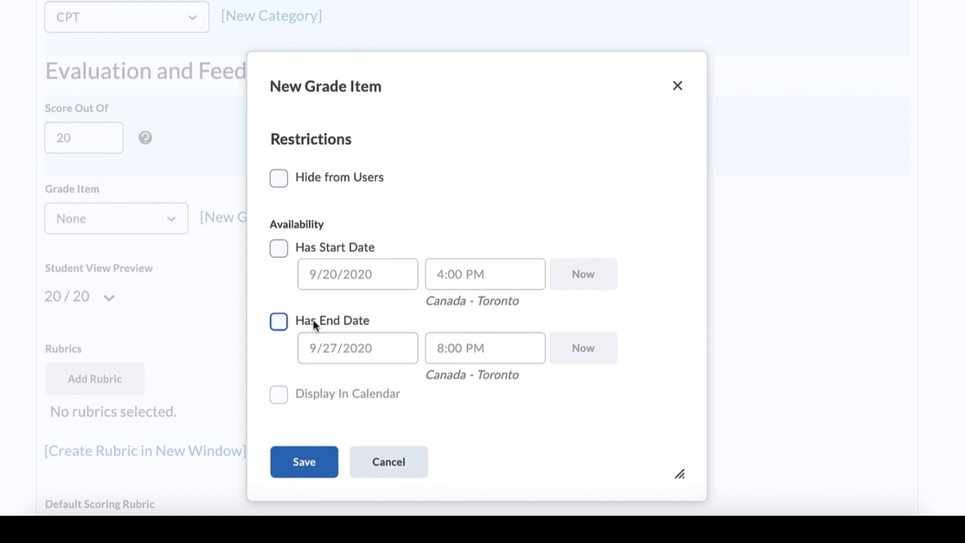
{"action": "left_click", "coordinate": [304, 461]}
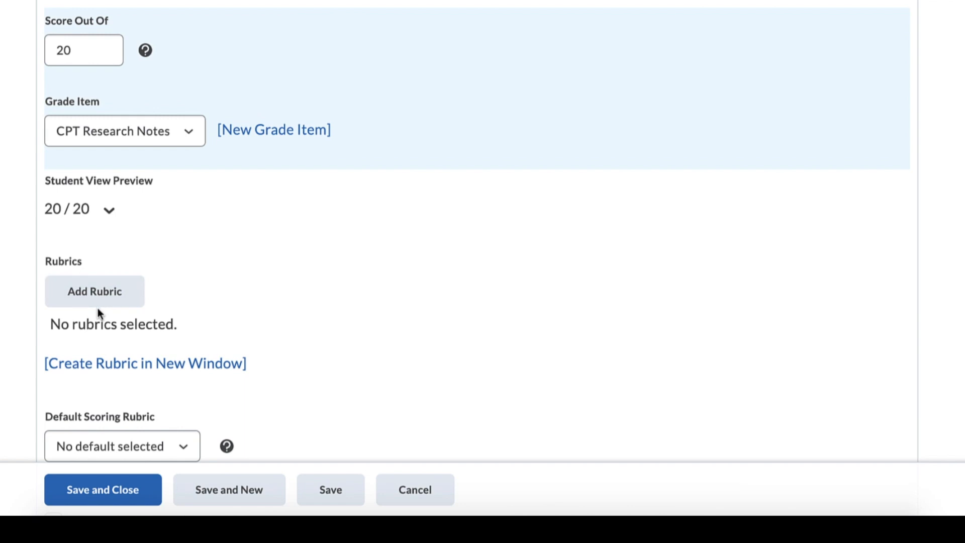
- Save and close the CPT Research Notes assignment and return to the start of the assignments list
{"action": "left_click", "coordinate": [101, 495]}
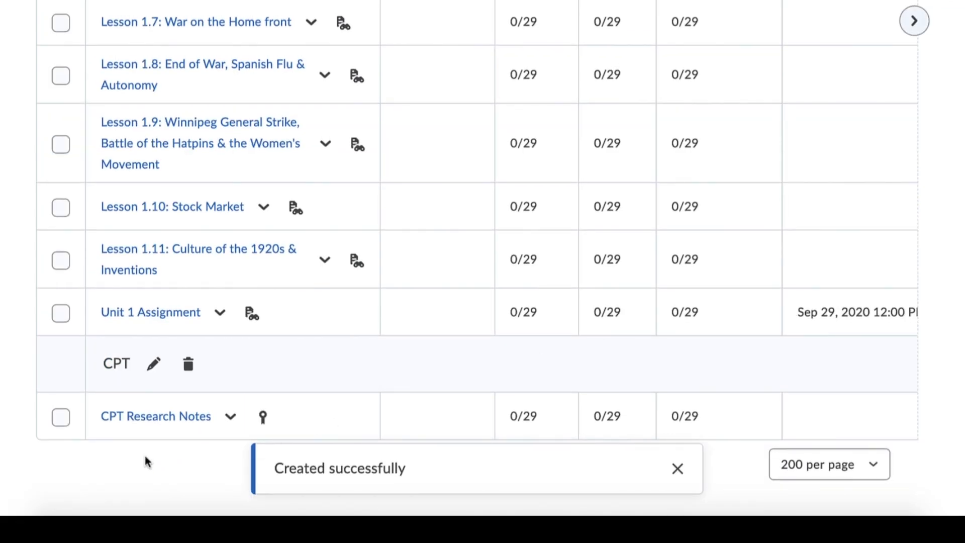
{"action": "scroll", "coordinate": [517, 446], "scroll_direction": "up", "scroll_amount": 10}
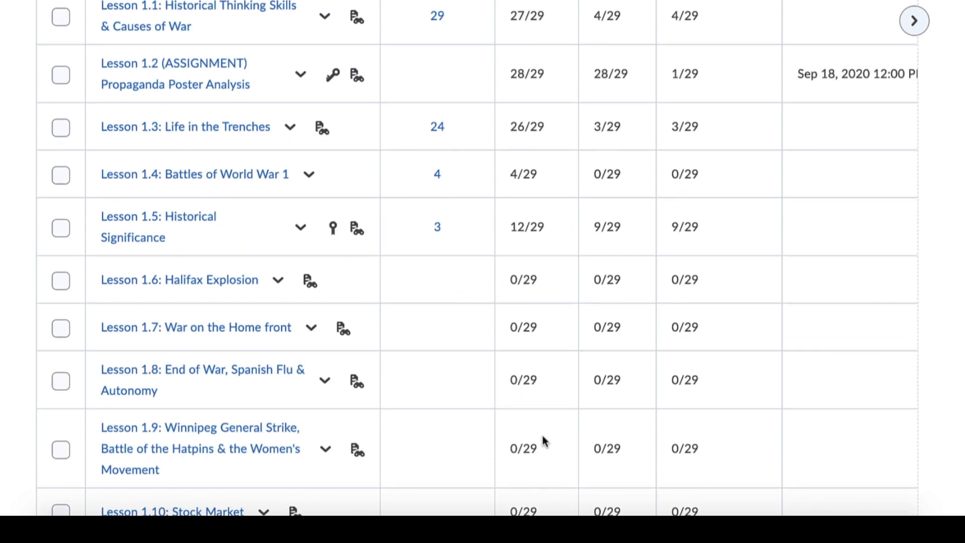
{"action": "scroll", "coordinate": [641, 298], "scroll_direction": "up", "scroll_amount": 3}
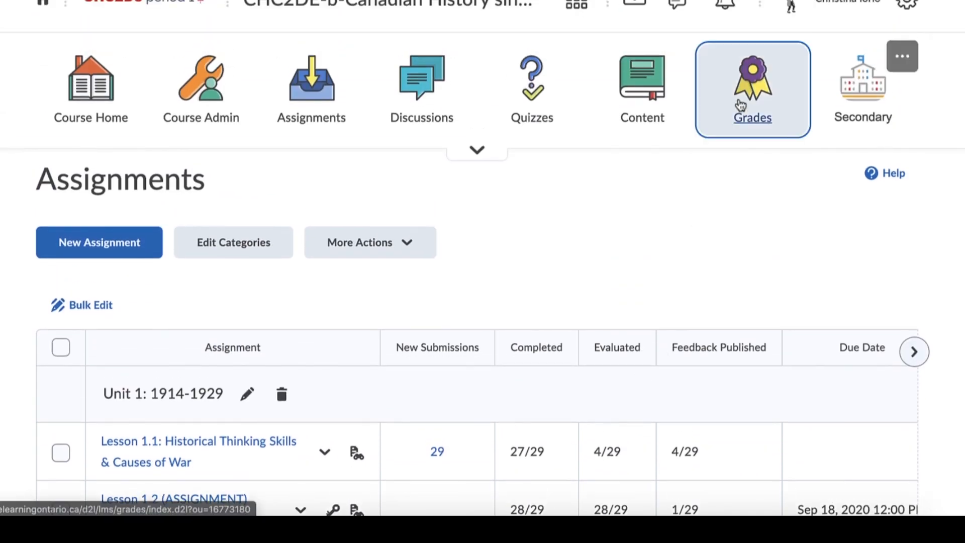
- Set the default grades area to Manage Grades in the personal display options of the grades settings and save
{"action": "left_click", "coordinate": [724, 127]}
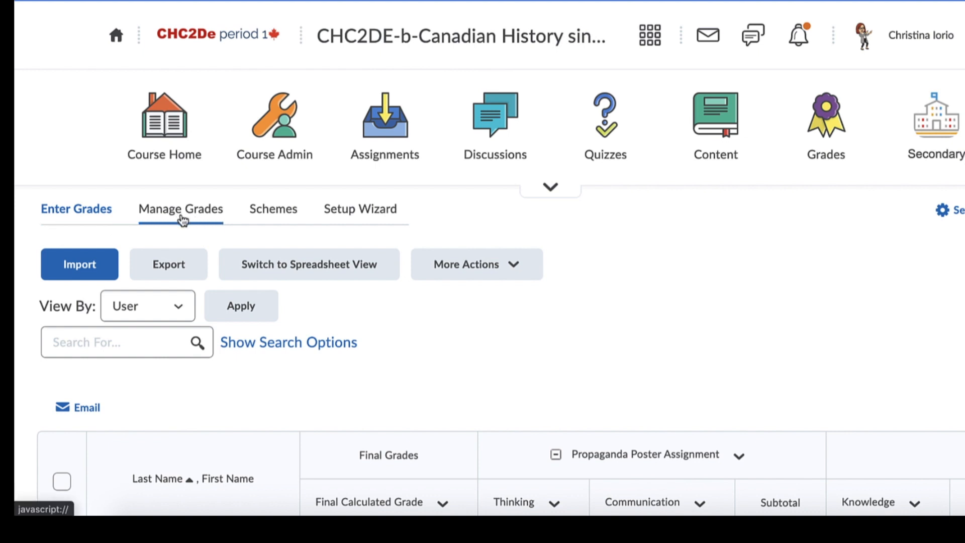
{"action": "left_click", "coordinate": [956, 217]}
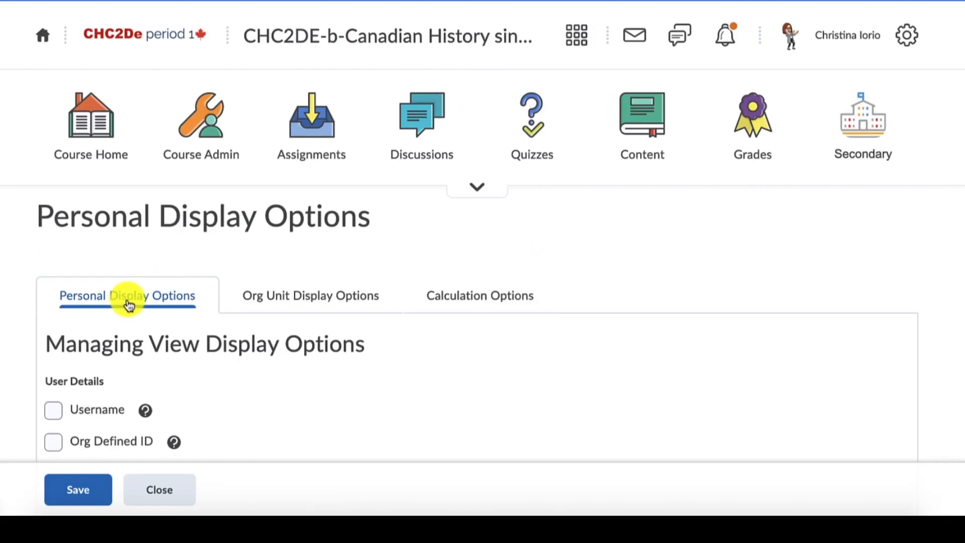
{"action": "scroll", "coordinate": [130, 304], "scroll_direction": "down", "scroll_amount": 1}
{"action": "scroll", "coordinate": [130, 304], "scroll_direction": "down", "scroll_amount": 15}
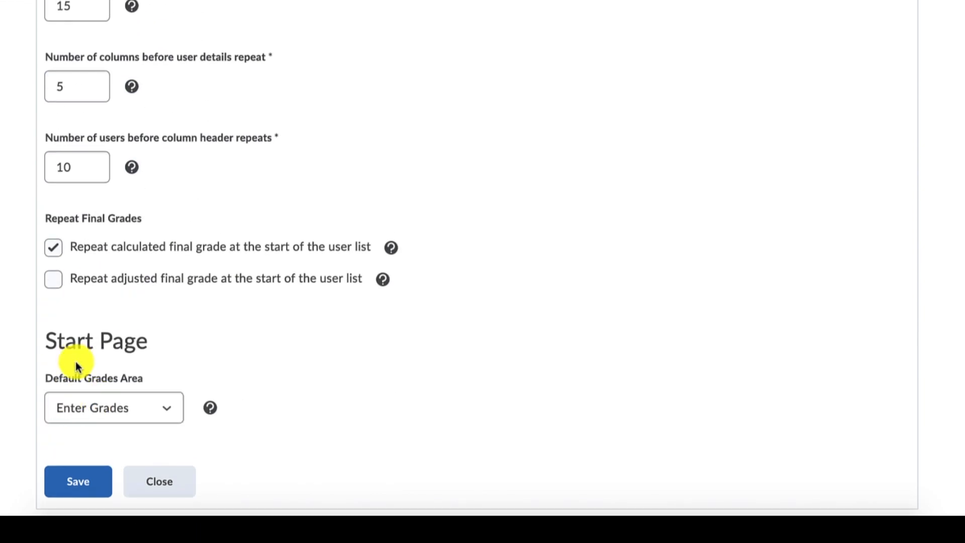
{"action": "left_click", "coordinate": [166, 412]}
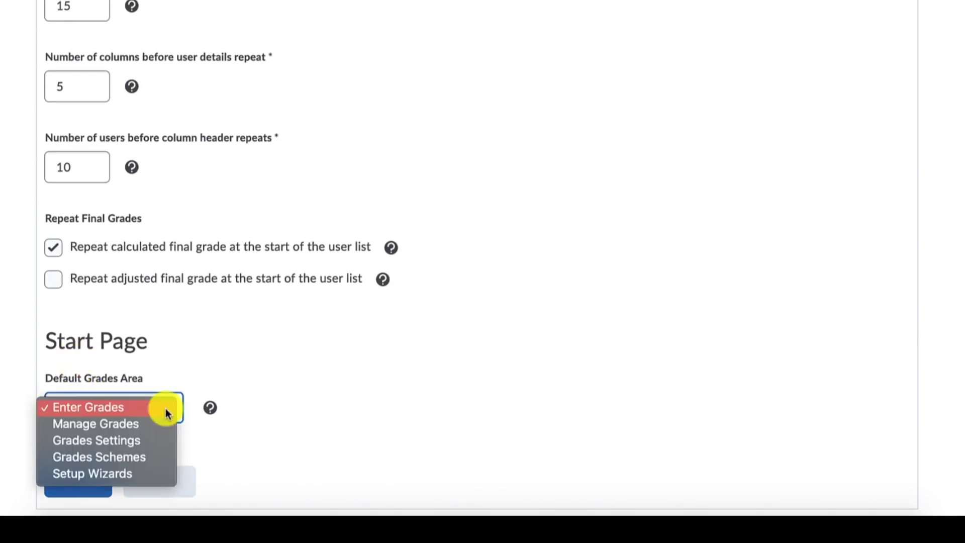
{"action": "left_click", "coordinate": [146, 427]}
{"action": "left_click", "coordinate": [74, 488]}
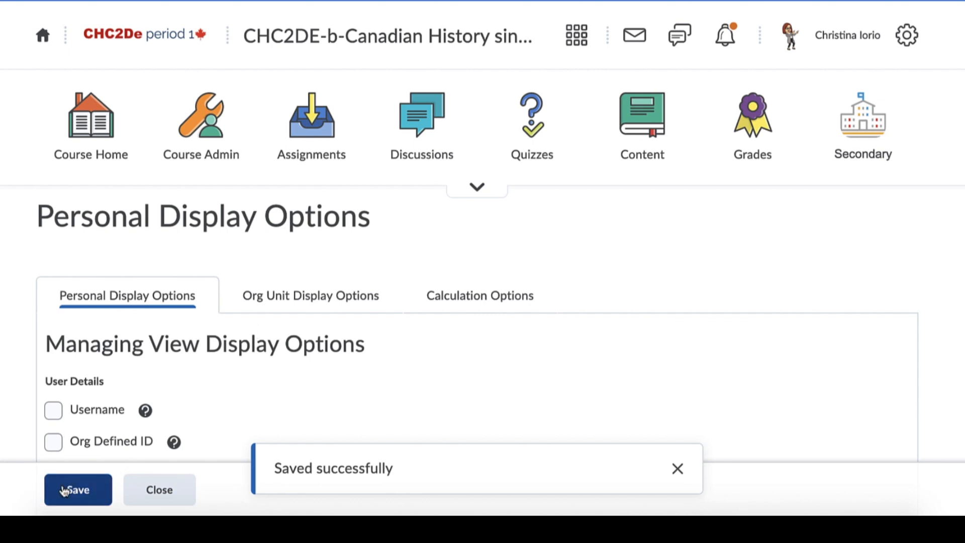
{"action": "left_click", "coordinate": [135, 492]}
- Examine the grade items list and locate the CPT Research Notes item with its type, association and maximum points
{"action": "scroll", "coordinate": [177, 408], "scroll_direction": "down", "scroll_amount": 5}
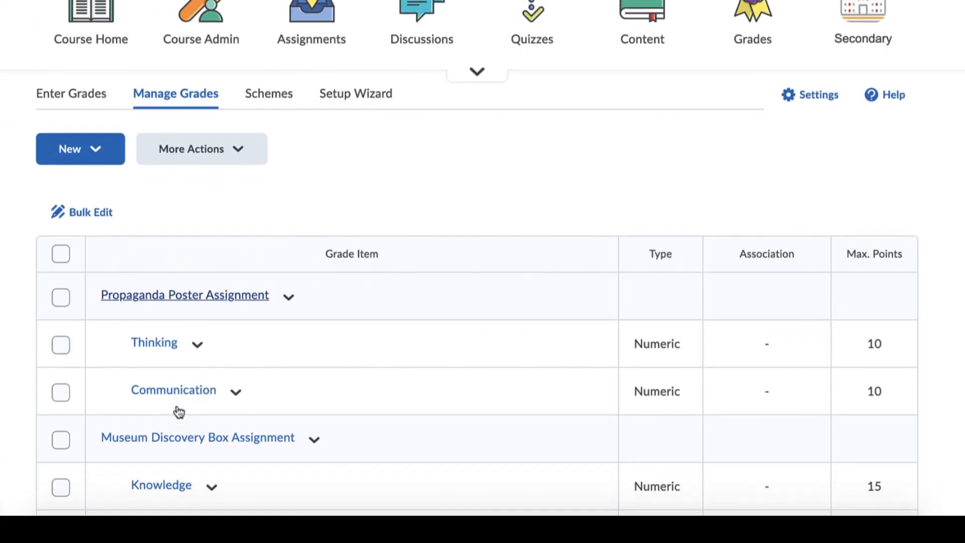
{"action": "scroll", "coordinate": [177, 408], "scroll_direction": "up", "scroll_amount": 2}
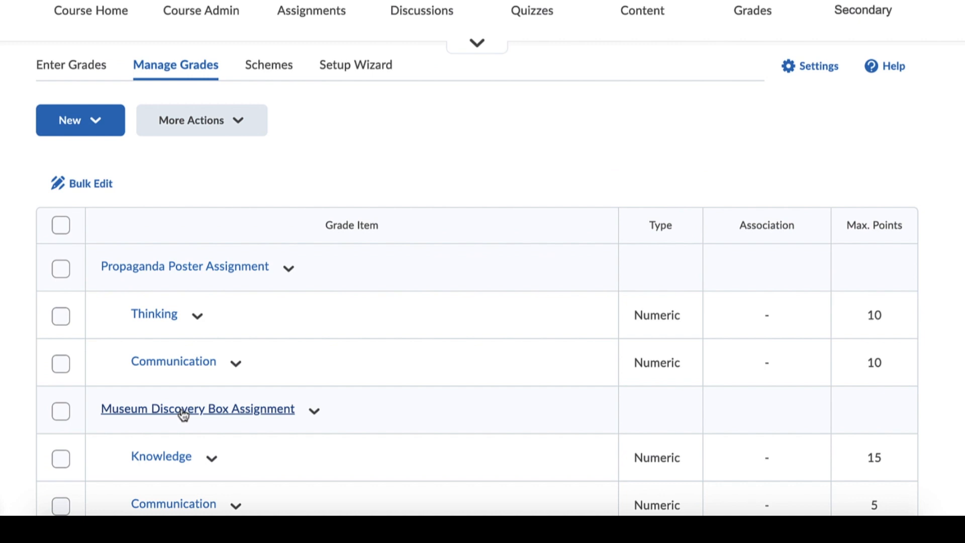
{"action": "left_click", "coordinate": [100, 74]}
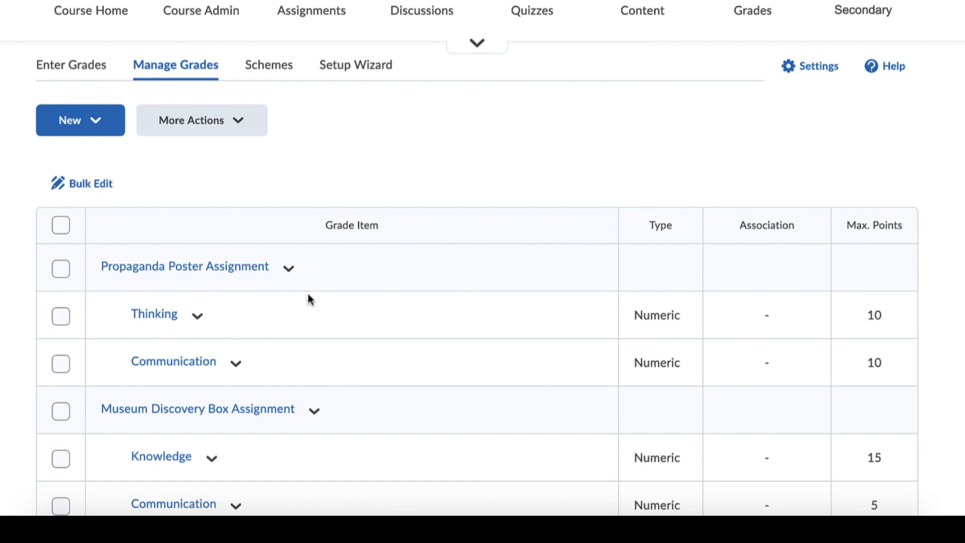
{"action": "scroll", "coordinate": [311, 288], "scroll_direction": "down", "scroll_amount": 3}
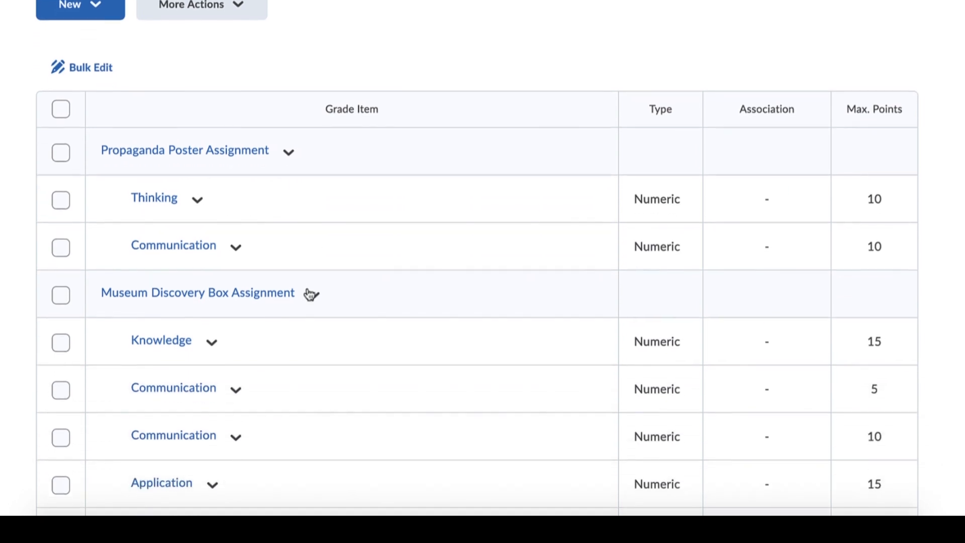
{"action": "scroll", "coordinate": [313, 293], "scroll_direction": "down", "scroll_amount": 3}
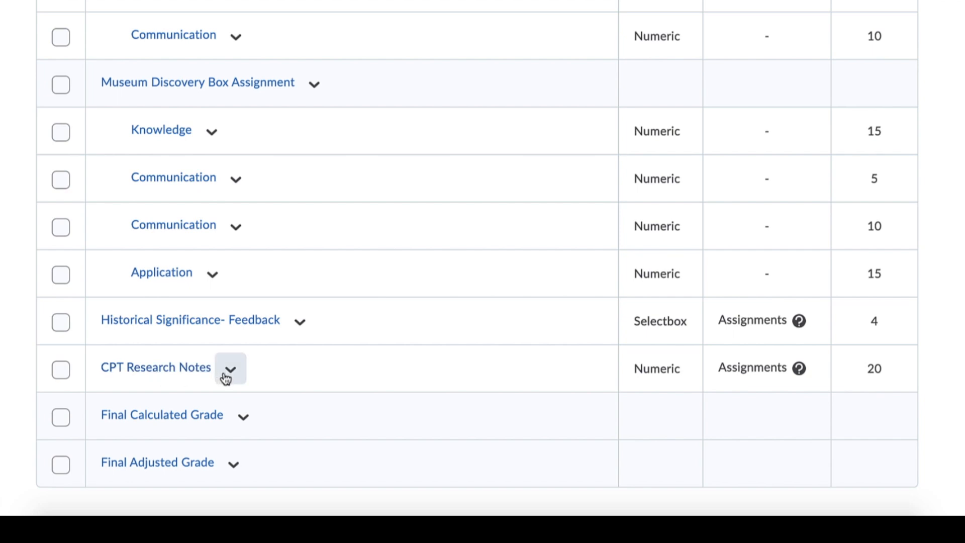
{"action": "scroll", "coordinate": [226, 378], "scroll_direction": "up", "scroll_amount": 1}
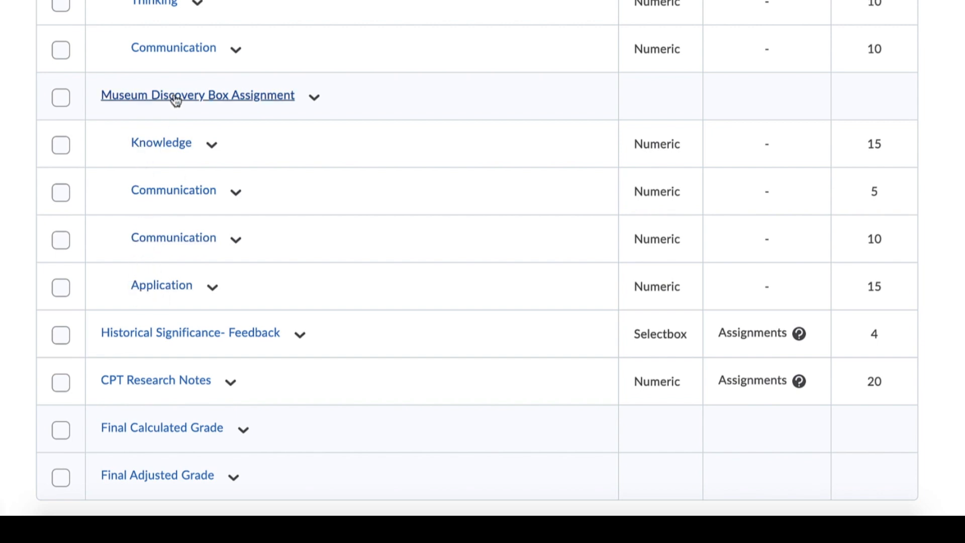
- Open the CPT Research Notes grade item for editing and create a new category named CPT for it
{"action": "left_click", "coordinate": [228, 387]}
{"action": "scroll", "coordinate": [227, 382], "scroll_direction": "down", "scroll_amount": 1}
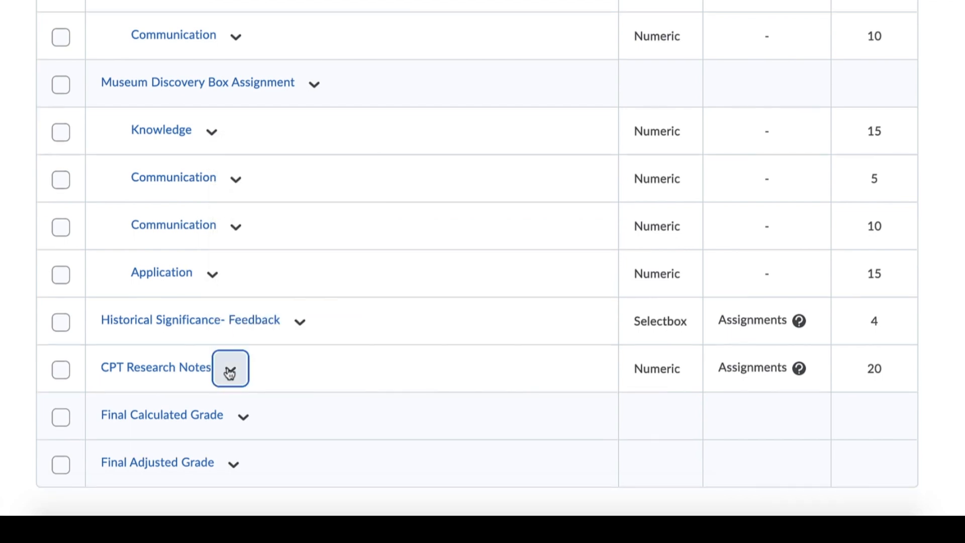
{"action": "left_click", "coordinate": [230, 372]}
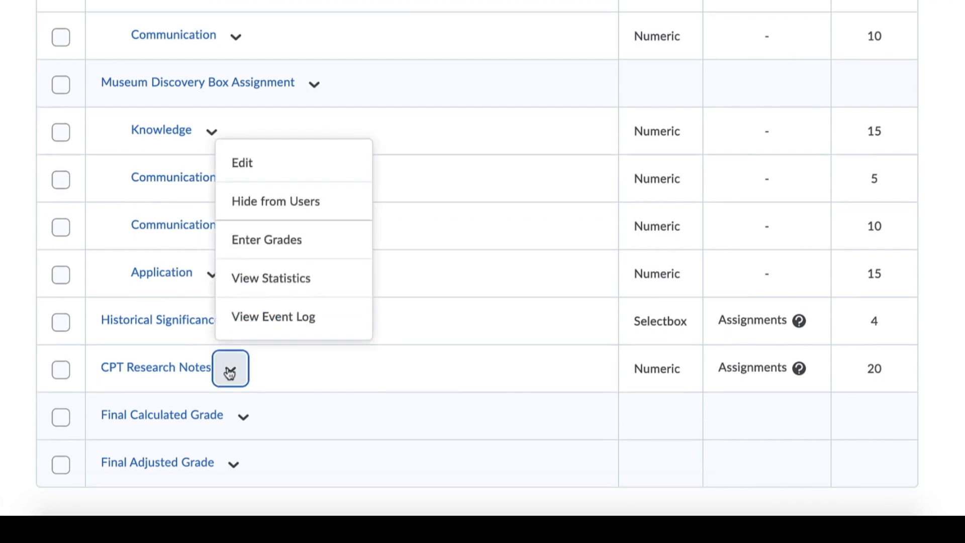
{"action": "left_click", "coordinate": [250, 181]}
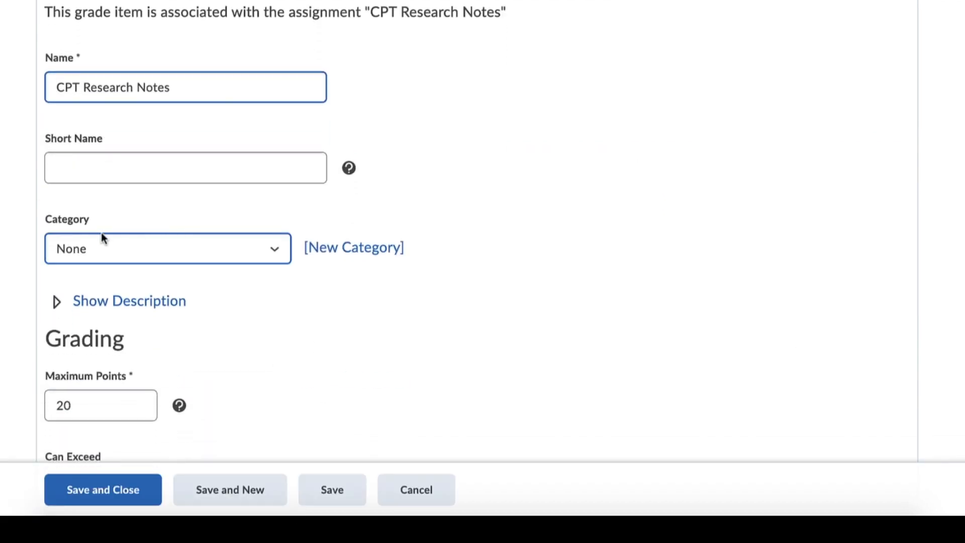
{"action": "left_click", "coordinate": [276, 251]}
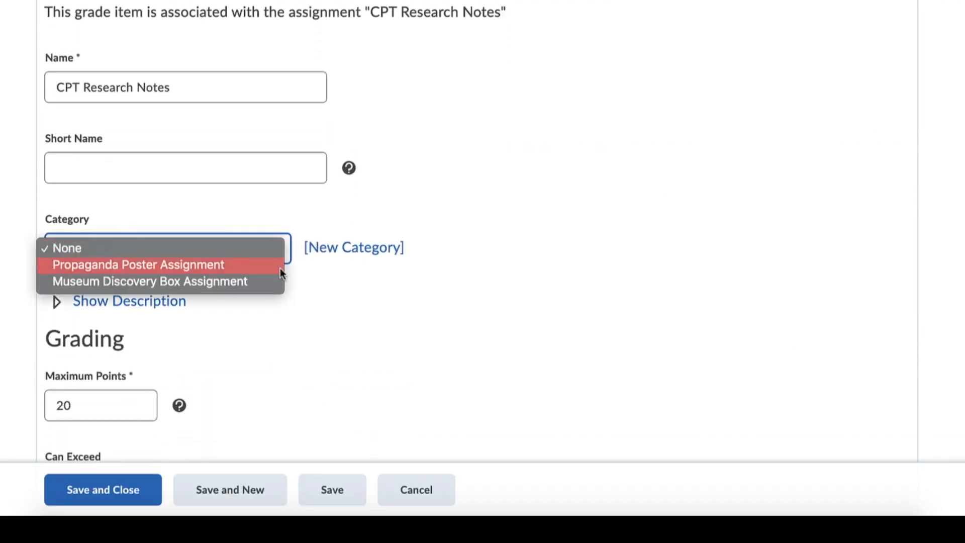
{"action": "left_click", "coordinate": [344, 286]}
{"action": "left_click", "coordinate": [346, 248]}
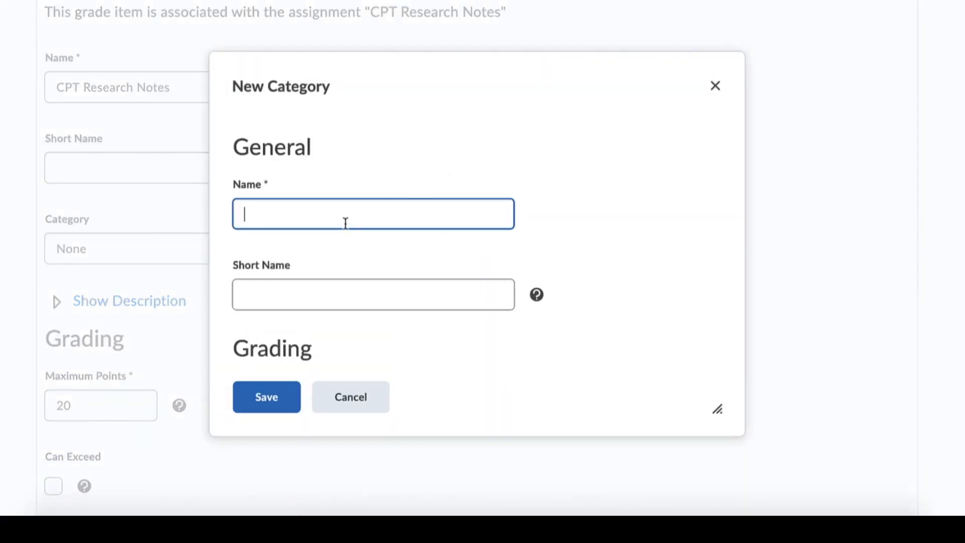
{"action": "type", "text": "CPT"}
{"action": "scroll", "coordinate": [297, 338], "scroll_direction": "down", "scroll_amount": 8}
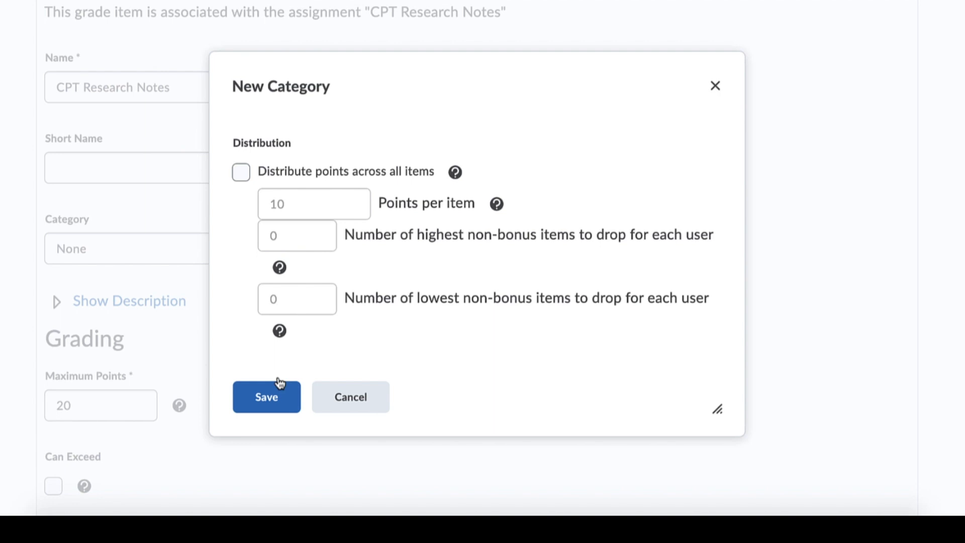
{"action": "left_click", "coordinate": [266, 396]}
- Override the student view display options for the grade item, keeping only Points grade shown, and save and close it
{"action": "scroll", "coordinate": [256, 380], "scroll_direction": "down", "scroll_amount": 8}
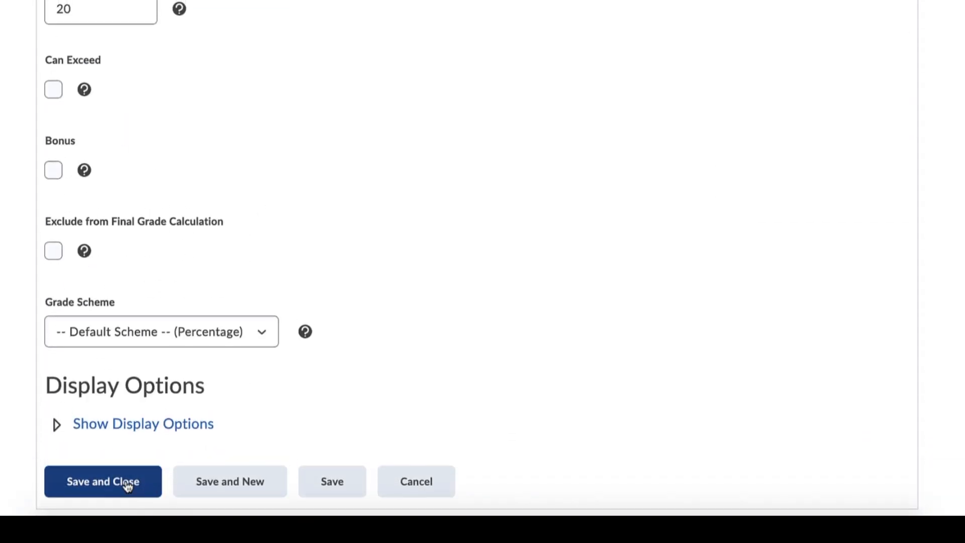
{"action": "left_click", "coordinate": [57, 425]}
{"action": "scroll", "coordinate": [91, 183], "scroll_direction": "down", "scroll_amount": 6}
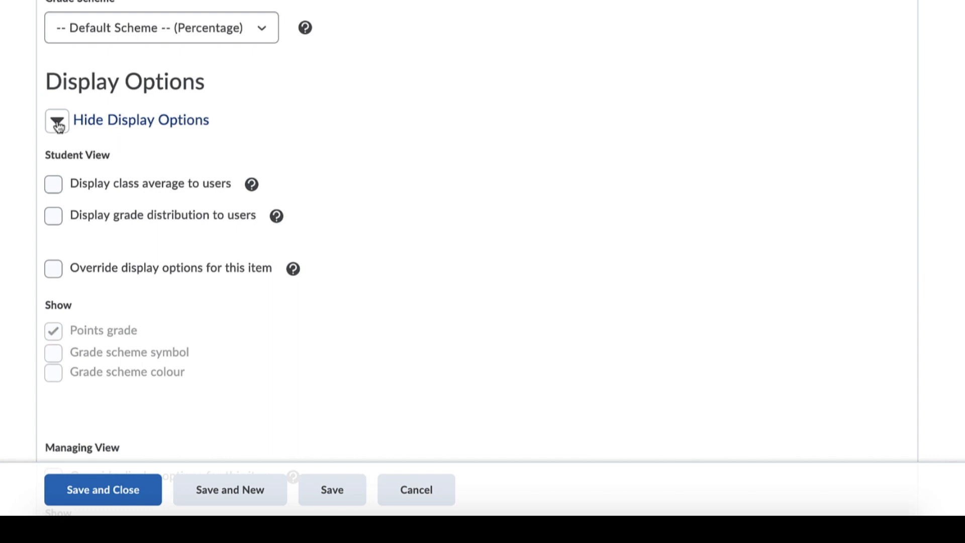
{"action": "scroll", "coordinate": [71, 204], "scroll_direction": "down", "scroll_amount": 3}
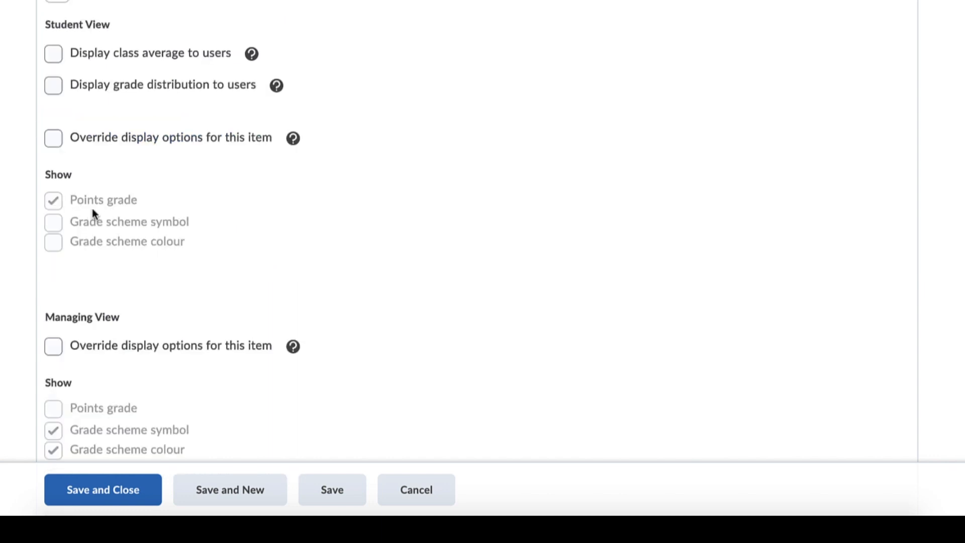
{"action": "scroll", "coordinate": [188, 298], "scroll_direction": "down", "scroll_amount": 1}
{"action": "scroll", "coordinate": [186, 297], "scroll_direction": "up", "scroll_amount": 1}
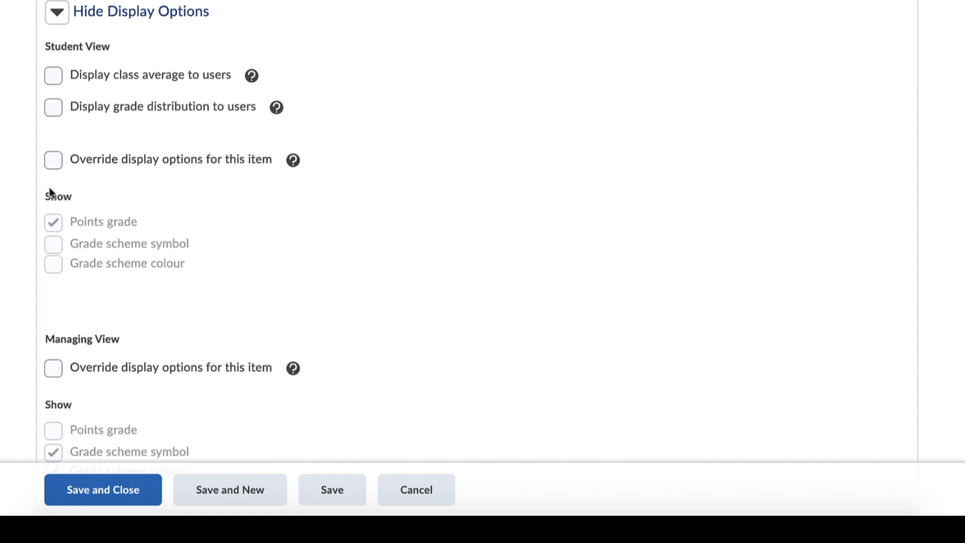
{"action": "left_click", "coordinate": [54, 162]}
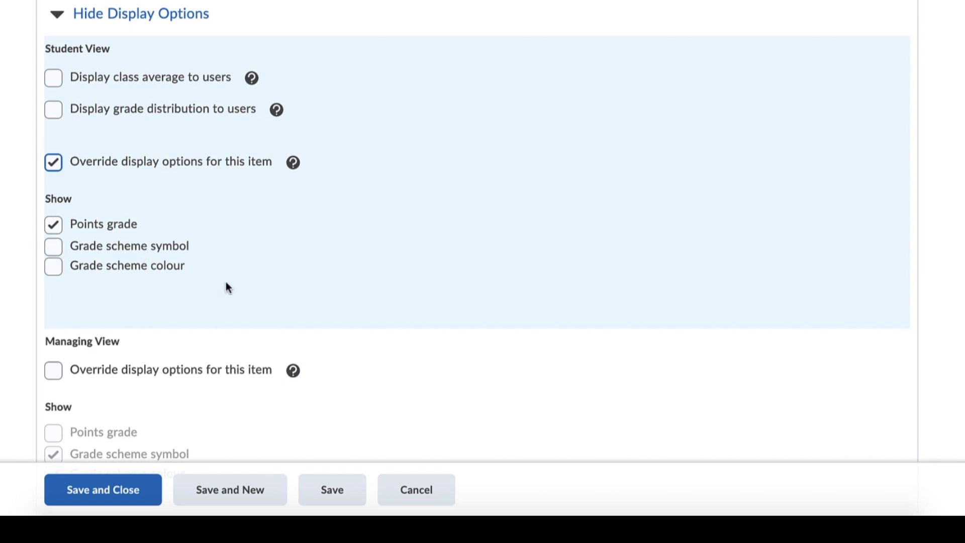
{"action": "scroll", "coordinate": [229, 297], "scroll_direction": "down", "scroll_amount": 2}
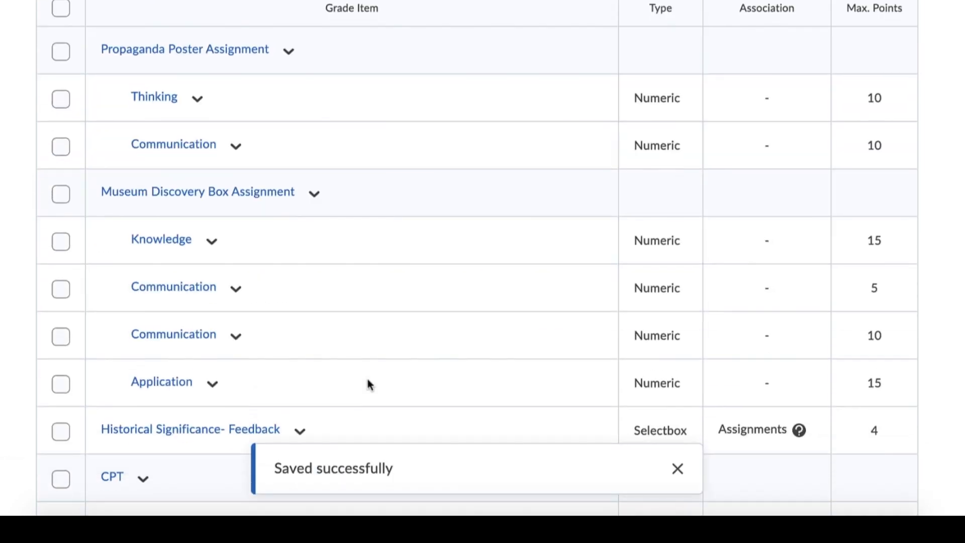
{"action": "scroll", "coordinate": [367, 384], "scroll_direction": "down", "scroll_amount": 3}
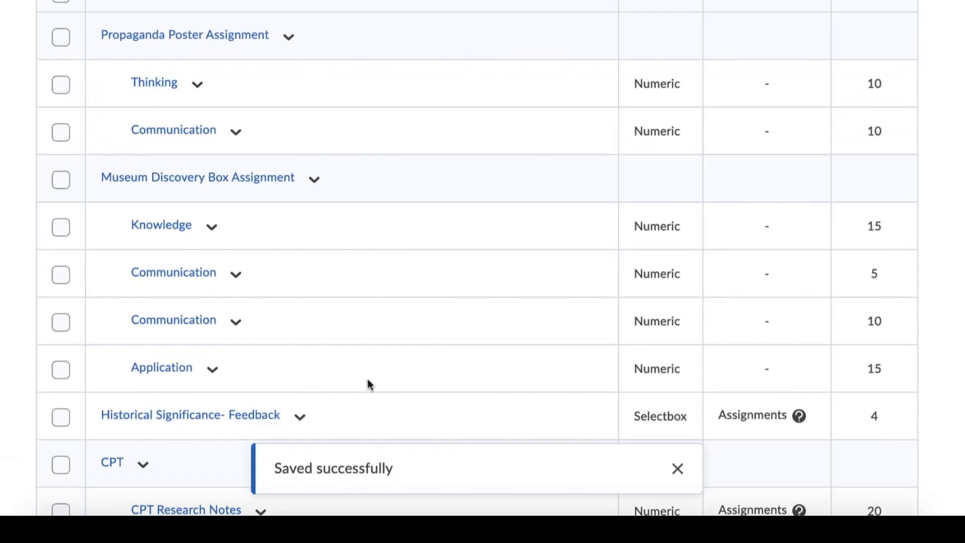
- Examine the grade items list, including the CPT category, and the additional actions available such as Reorder
{"action": "scroll", "coordinate": [367, 383], "scroll_direction": "down", "scroll_amount": 1}
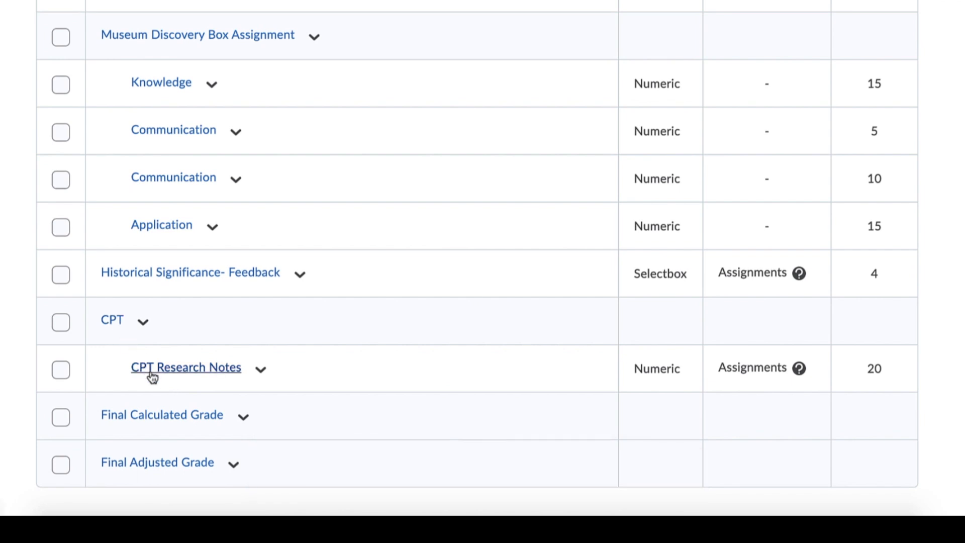
{"action": "scroll", "coordinate": [425, 405], "scroll_direction": "up", "scroll_amount": 5}
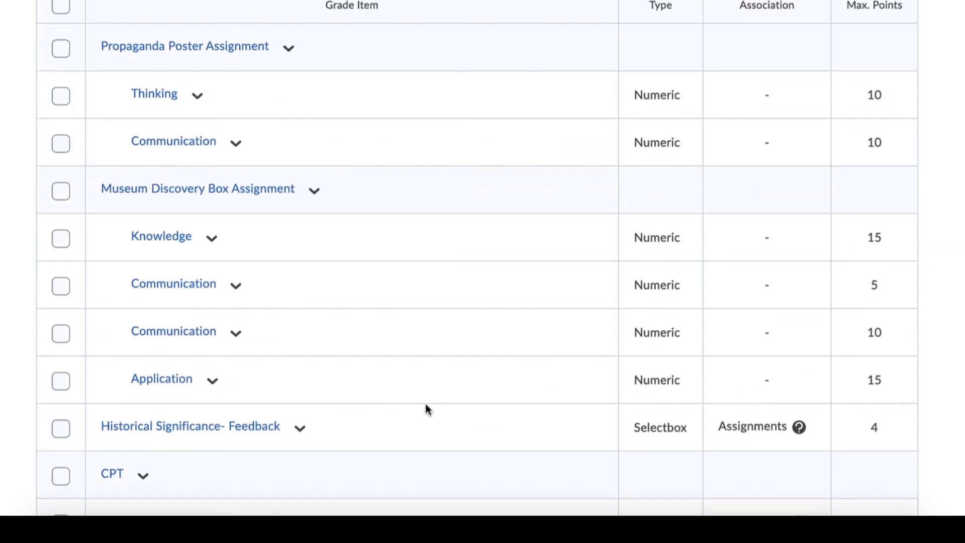
{"action": "scroll", "coordinate": [426, 409], "scroll_direction": "up", "scroll_amount": 4}
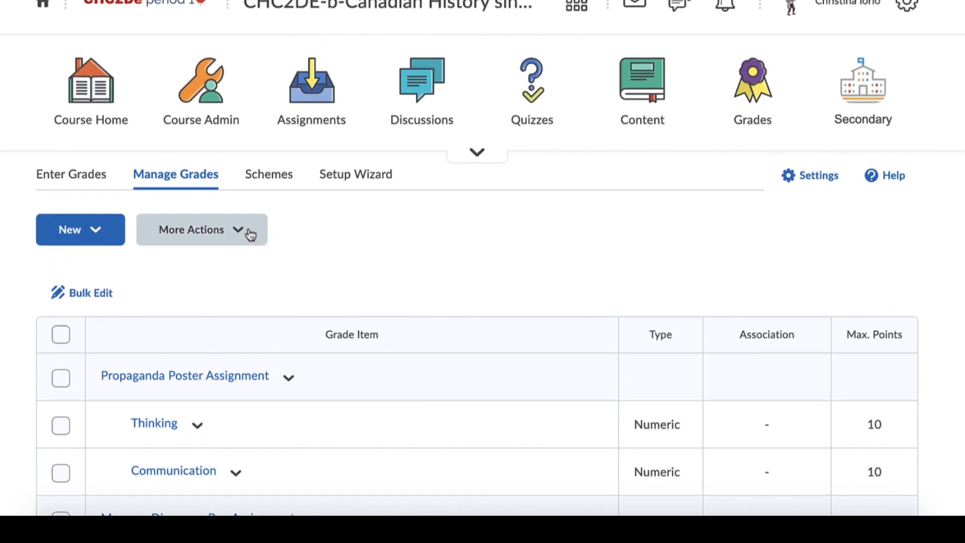
{"action": "scroll", "coordinate": [231, 382], "scroll_direction": "down", "scroll_amount": 8}
{"action": "scroll", "coordinate": [233, 382], "scroll_direction": "up", "scroll_amount": 5}
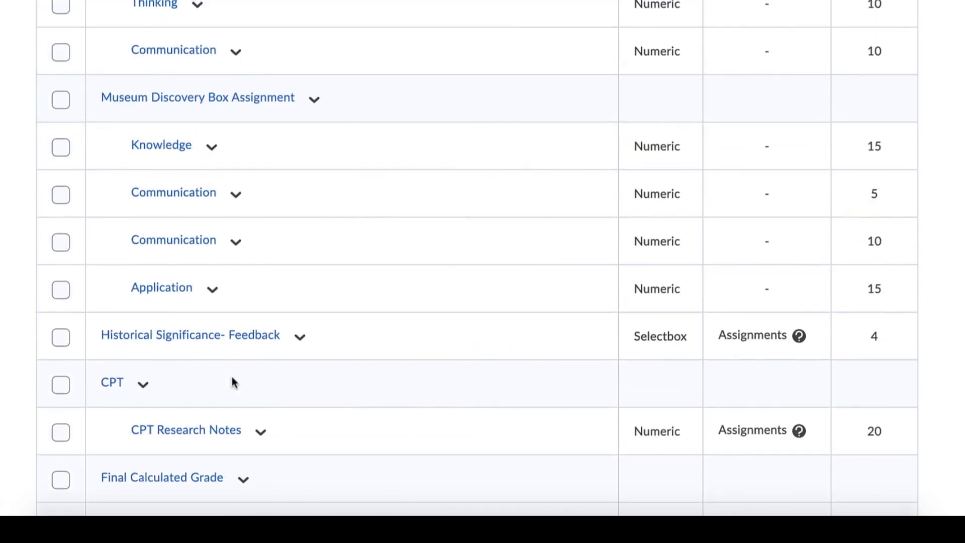
{"action": "left_click", "coordinate": [241, 71]}
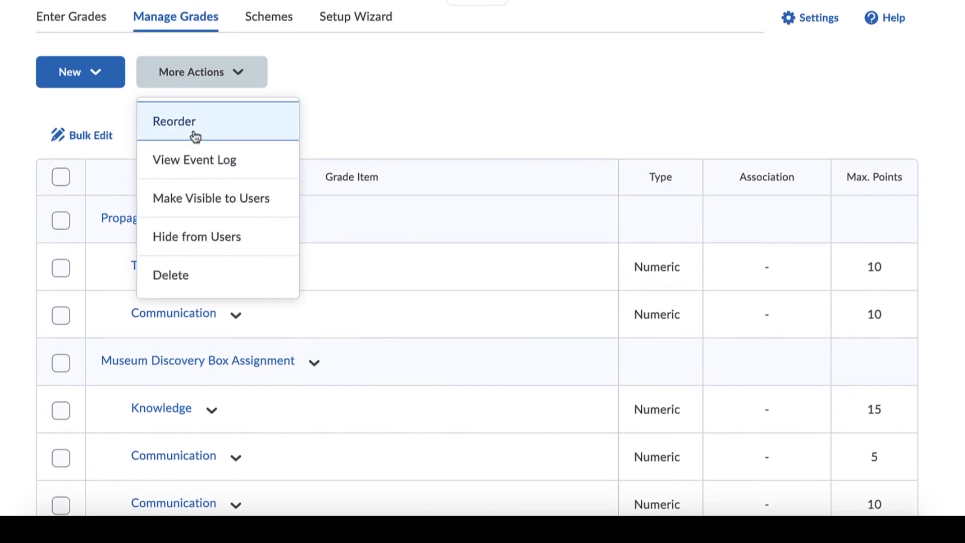
{"action": "left_click", "coordinate": [374, 114]}
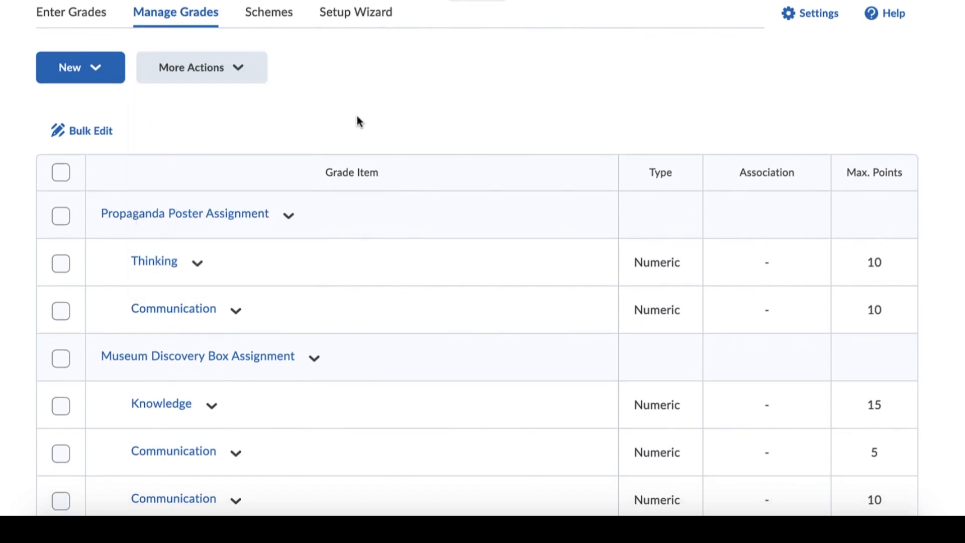
- Try to hide the Propaganda Poster Assignment category from users
{"action": "left_click", "coordinate": [60, 217]}
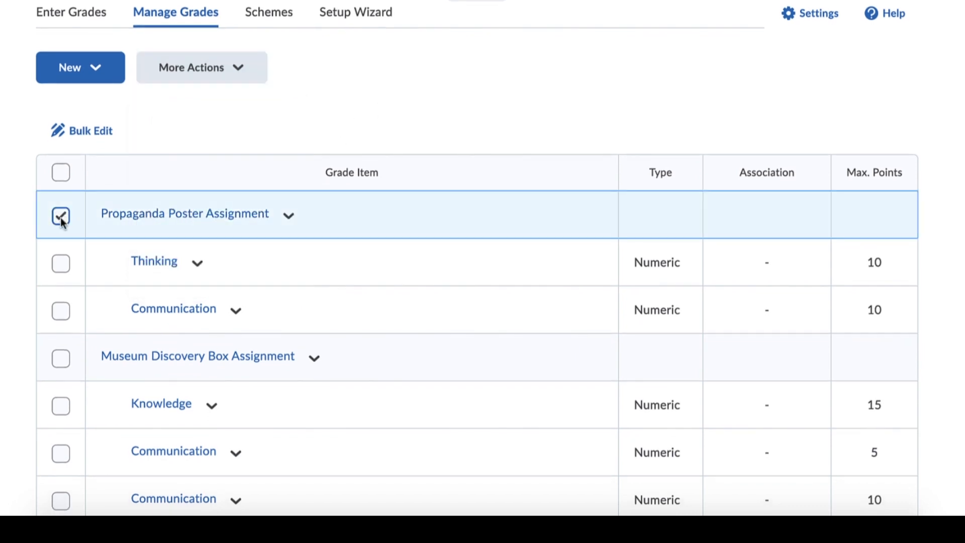
{"action": "left_click", "coordinate": [245, 73]}
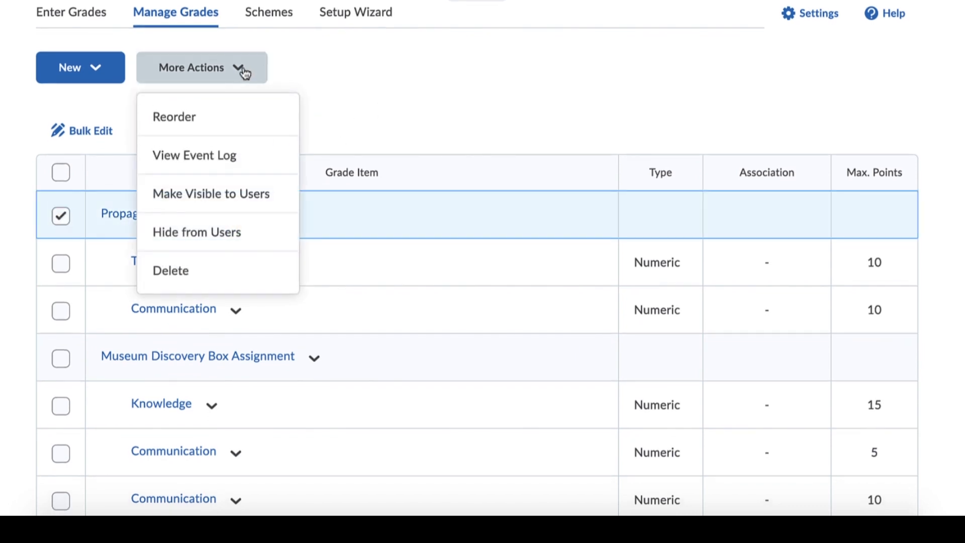
{"action": "left_click", "coordinate": [236, 243]}
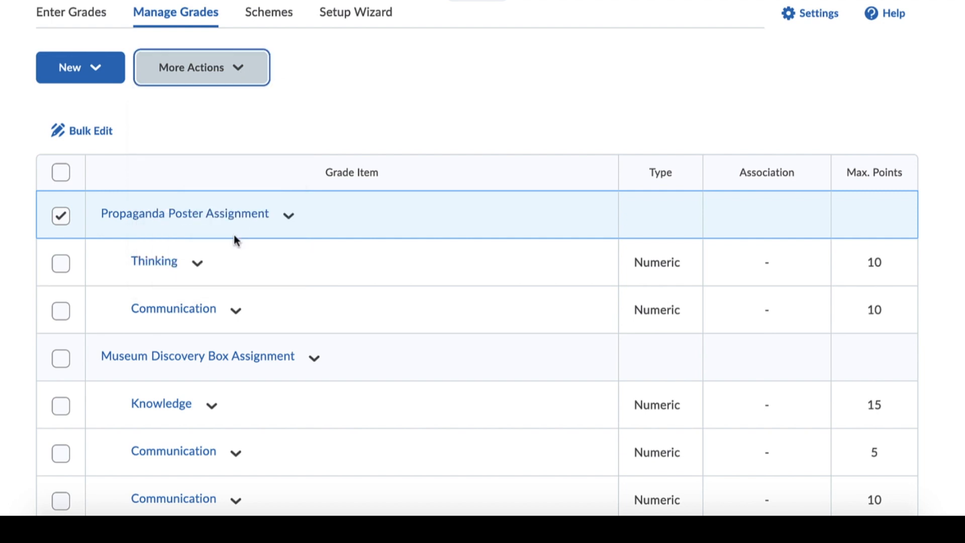
- Examine the Enter Grades table across the assignment categories through to the CPT Research Notes column and its subtotal
{"action": "scroll", "coordinate": [443, 183], "scroll_direction": "down", "scroll_amount": 4}
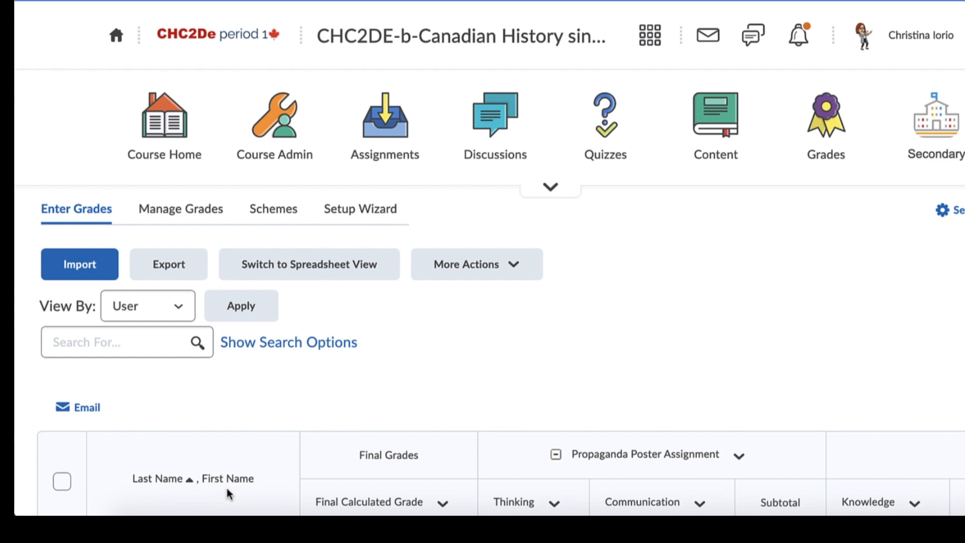
{"action": "scroll", "coordinate": [322, 496], "scroll_direction": "right", "scroll_amount": 3}
{"action": "scroll", "coordinate": [327, 497], "scroll_direction": "right", "scroll_amount": 4}
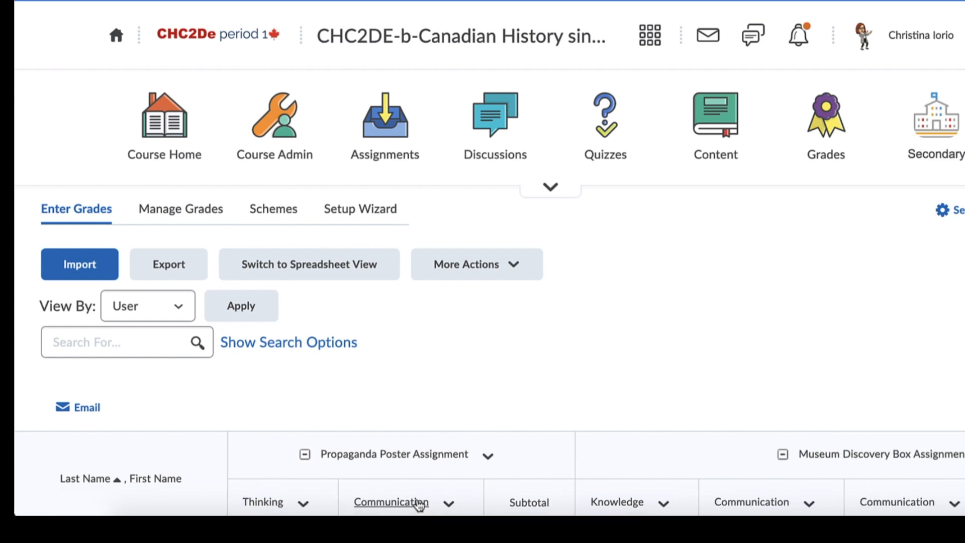
{"action": "scroll", "coordinate": [410, 502], "scroll_direction": "left", "scroll_amount": 2}
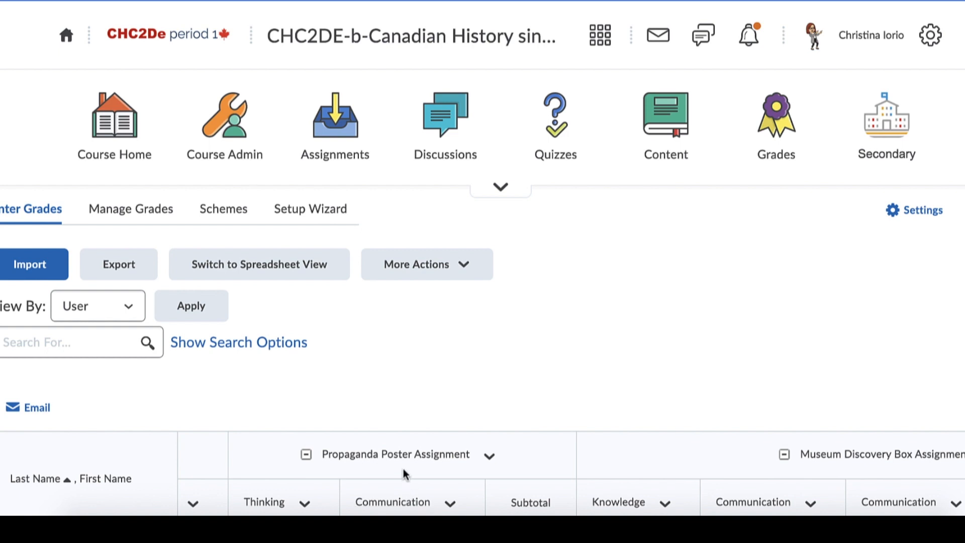
{"action": "scroll", "coordinate": [698, 503], "scroll_direction": "right", "scroll_amount": 10}
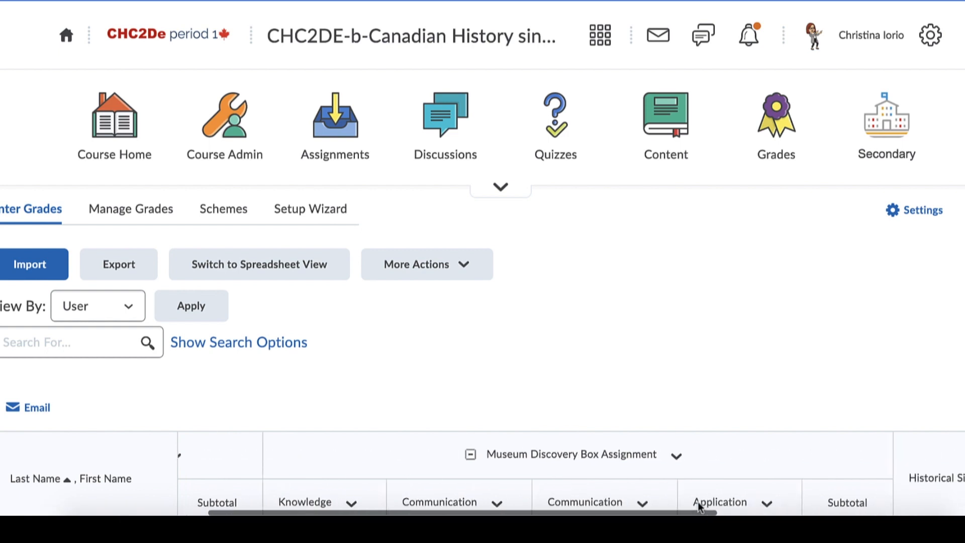
{"action": "scroll", "coordinate": [697, 507], "scroll_direction": "right", "scroll_amount": 1}
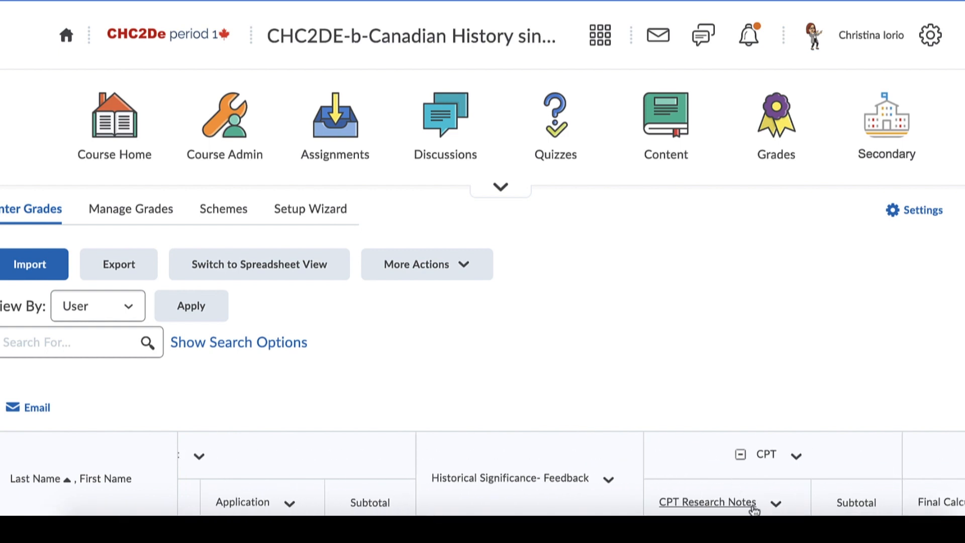
{"action": "scroll", "coordinate": [756, 485], "scroll_direction": "down", "scroll_amount": 1}
{"action": "scroll", "coordinate": [755, 481], "scroll_direction": "down", "scroll_amount": 3}
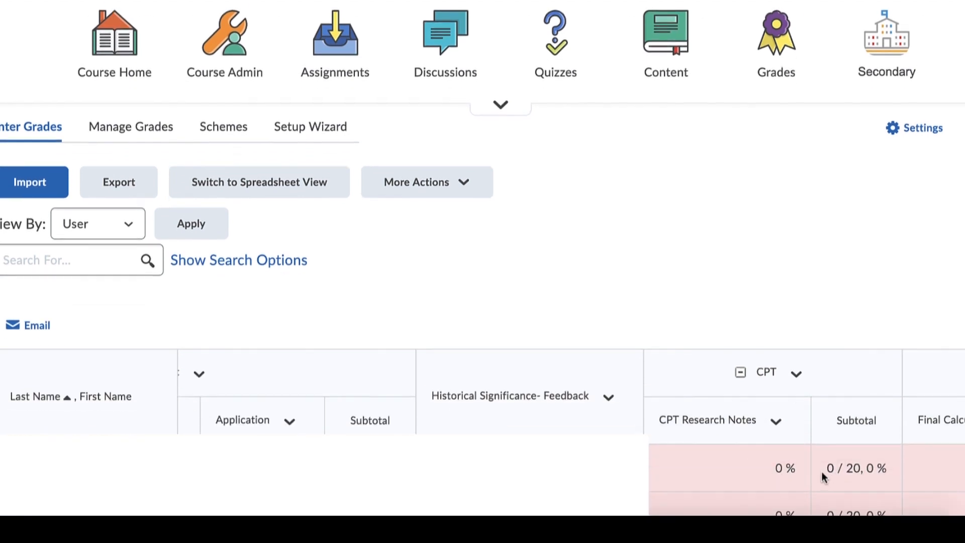
{"action": "scroll", "coordinate": [823, 477], "scroll_direction": "up", "scroll_amount": 1}
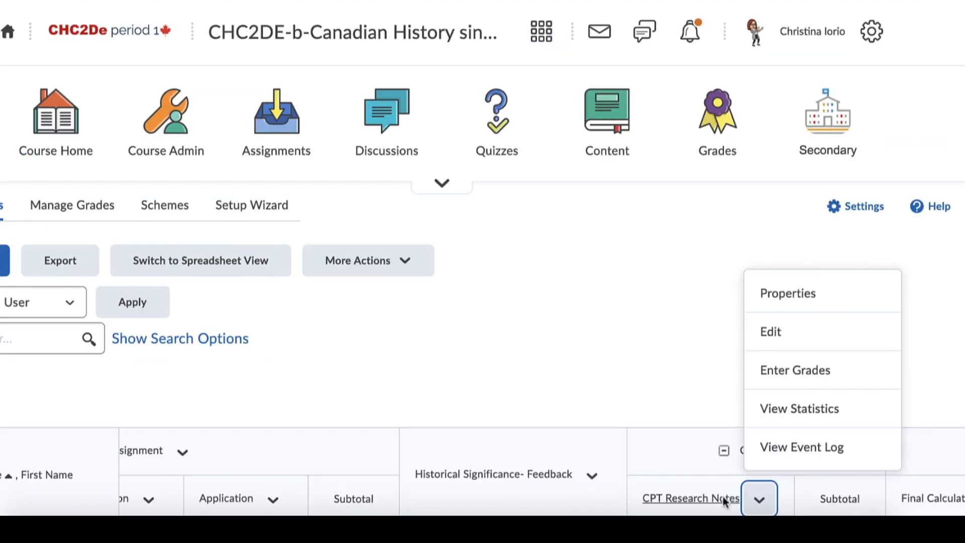
- Open grade entry for the CPT Research Notes item
{"action": "left_click", "coordinate": [688, 395]}
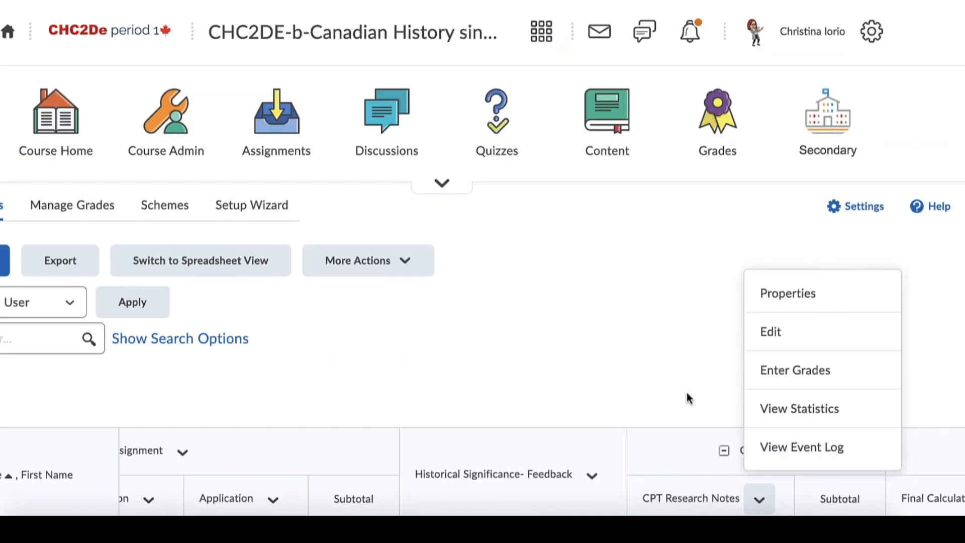
{"action": "left_click", "coordinate": [760, 500]}
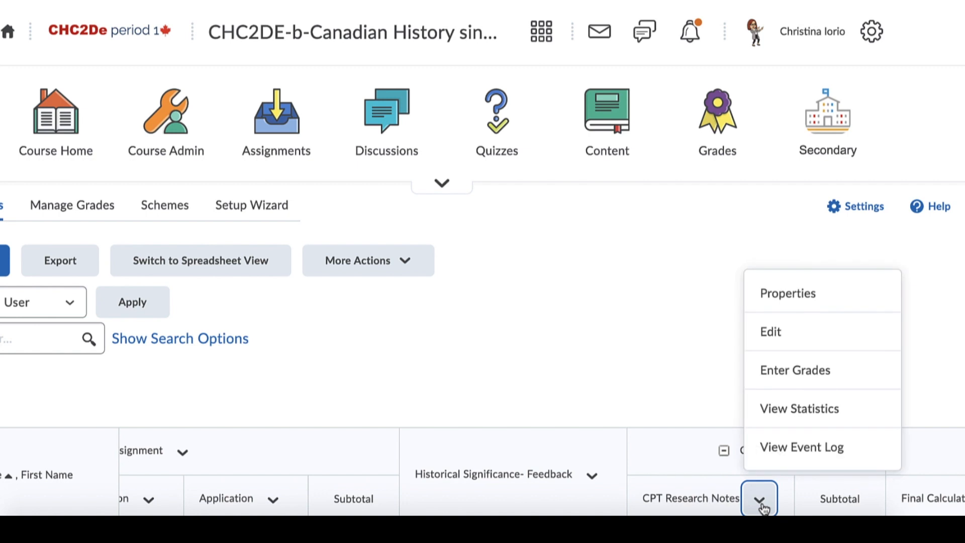
{"action": "left_click", "coordinate": [780, 377]}
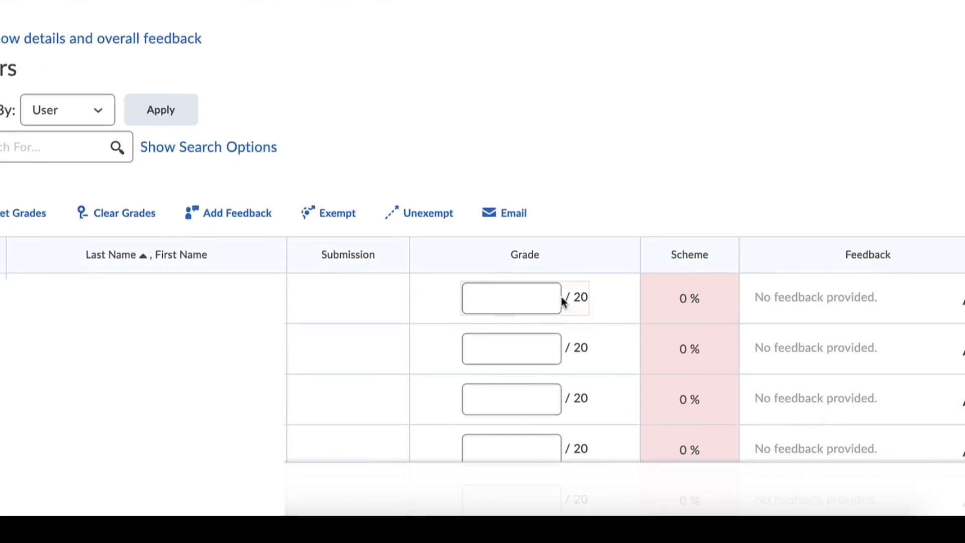
- Examine the students' grade fields and feedback column for CPT Research Notes without entering any grades
{"action": "left_click", "coordinate": [541, 292]}
{"action": "left_click", "coordinate": [545, 358]}
{"action": "left_click", "coordinate": [547, 400]}
{"action": "left_click", "coordinate": [551, 442]}
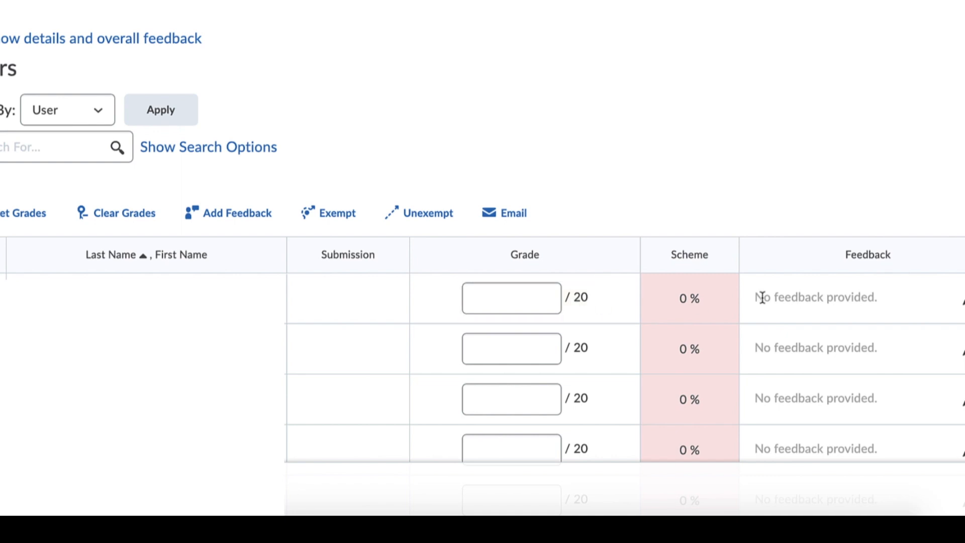
{"action": "left_click", "coordinate": [532, 300]}
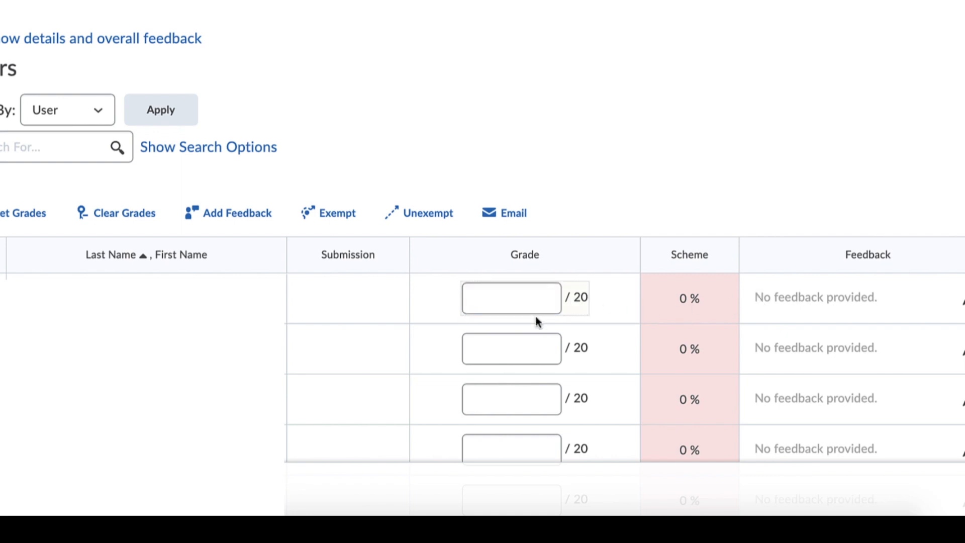
{"action": "left_click", "coordinate": [536, 308]}
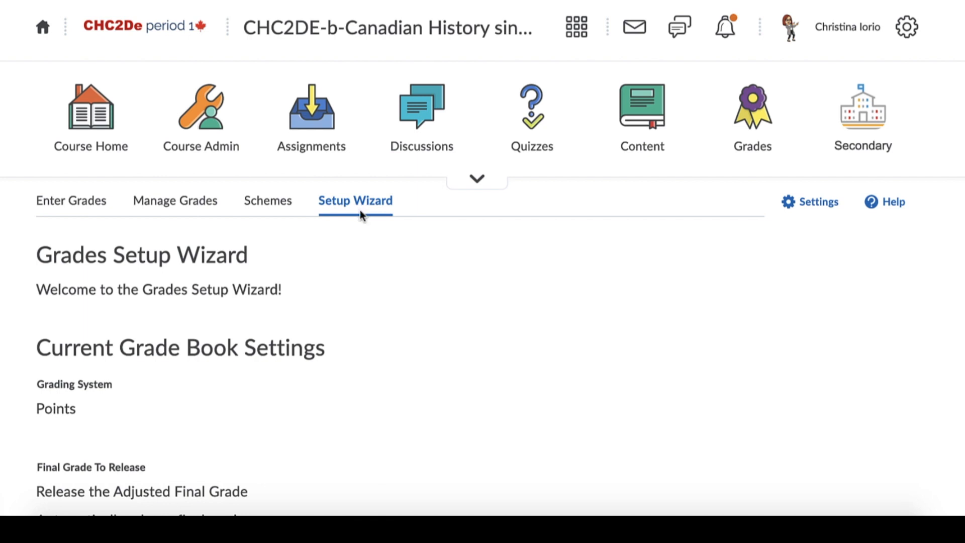
- Examine the current grade book settings in the Grades Setup Wizard, from the grading system through the student view display options
{"action": "scroll", "coordinate": [431, 334], "scroll_direction": "down", "scroll_amount": 1}
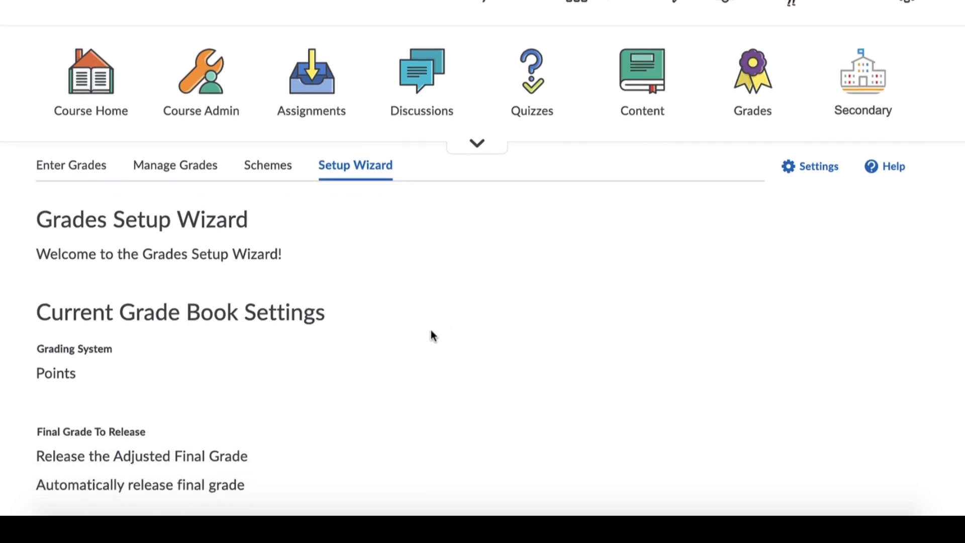
{"action": "scroll", "coordinate": [431, 334], "scroll_direction": "down", "scroll_amount": 2}
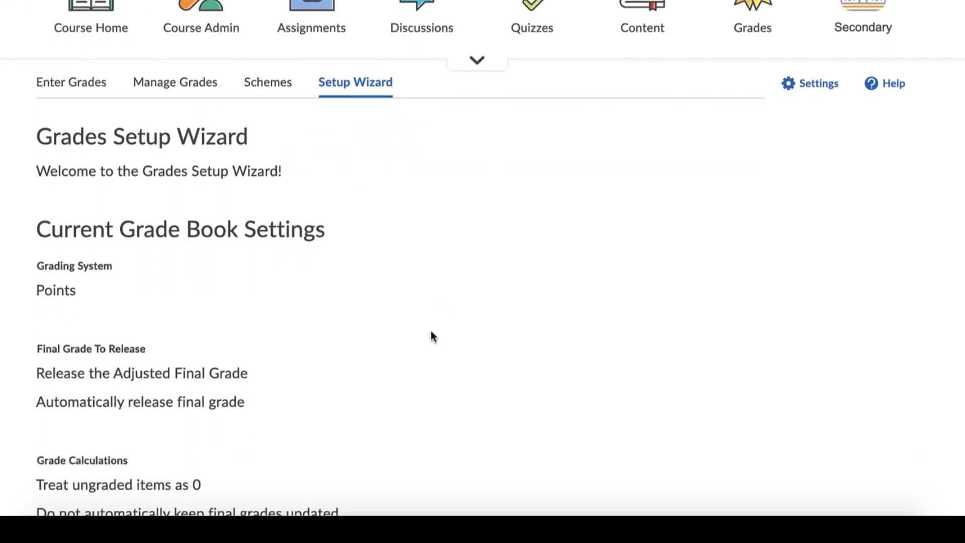
{"action": "scroll", "coordinate": [464, 335], "scroll_direction": "down", "scroll_amount": 4}
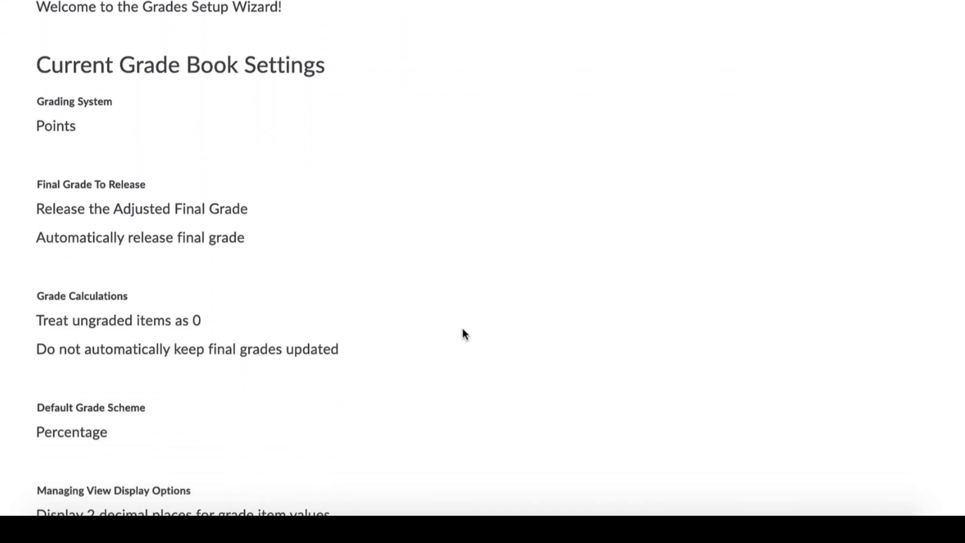
{"action": "scroll", "coordinate": [464, 336], "scroll_direction": "down", "scroll_amount": 1}
{"action": "scroll", "coordinate": [463, 335], "scroll_direction": "up", "scroll_amount": 1}
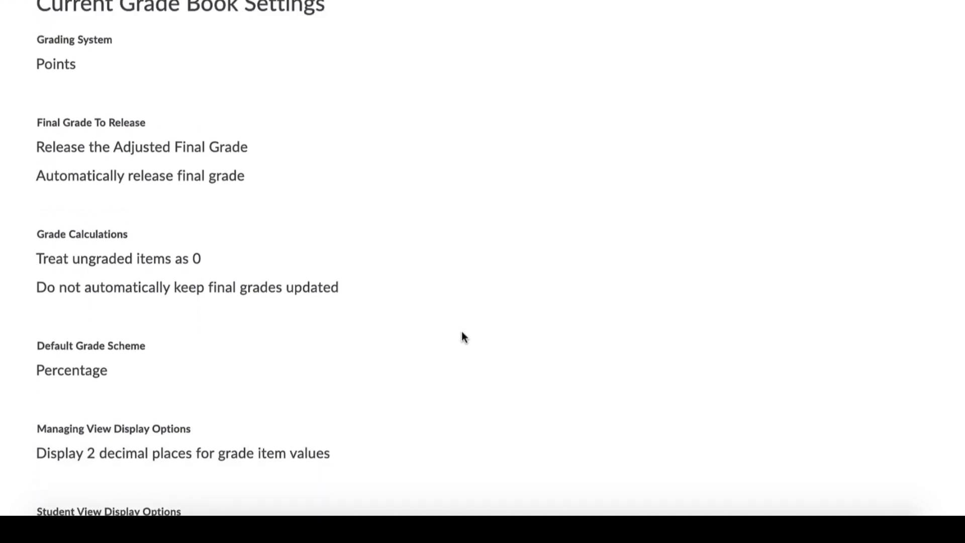
{"action": "scroll", "coordinate": [459, 334], "scroll_direction": "down", "scroll_amount": 2}
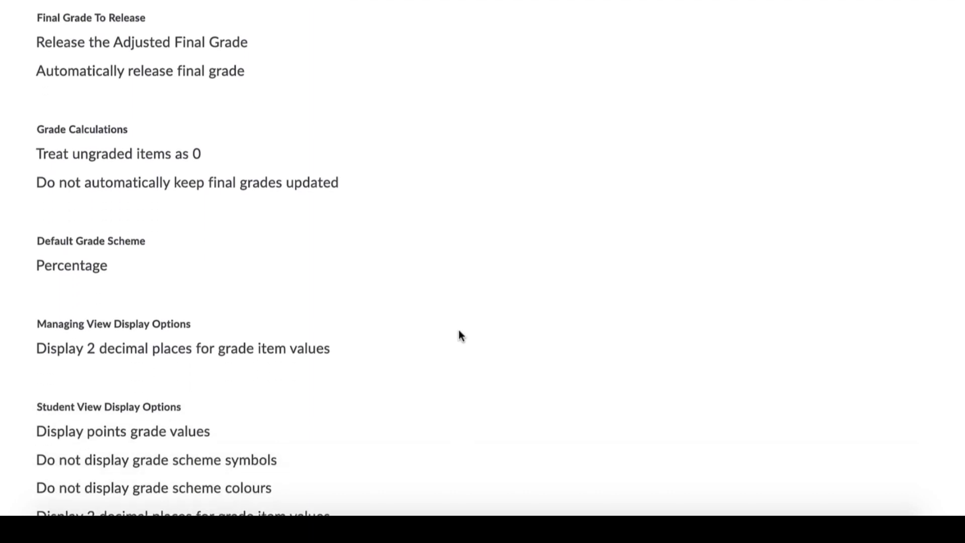
{"action": "scroll", "coordinate": [459, 334], "scroll_direction": "up", "scroll_amount": 3}
{"action": "scroll", "coordinate": [463, 341], "scroll_direction": "up", "scroll_amount": 1}
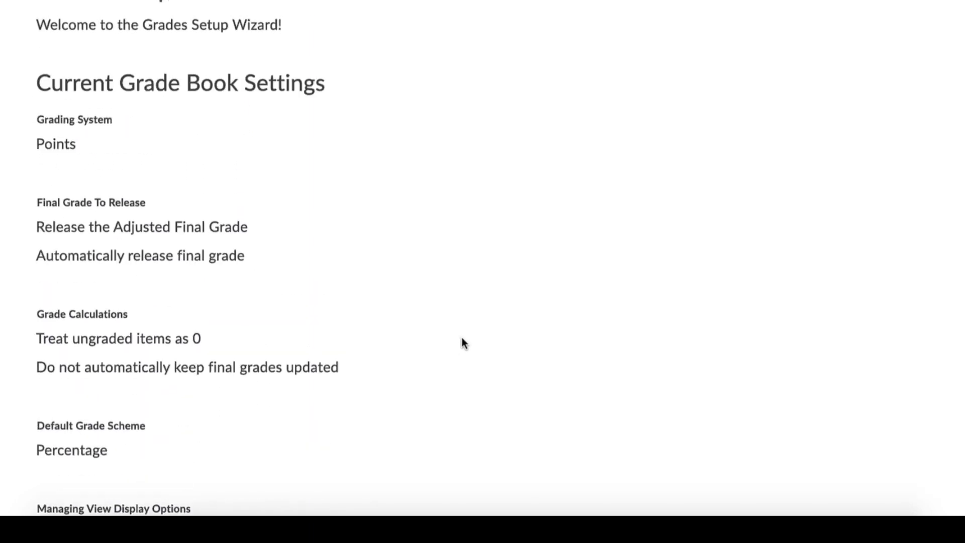
{"action": "scroll", "coordinate": [470, 336], "scroll_direction": "down", "scroll_amount": 3}
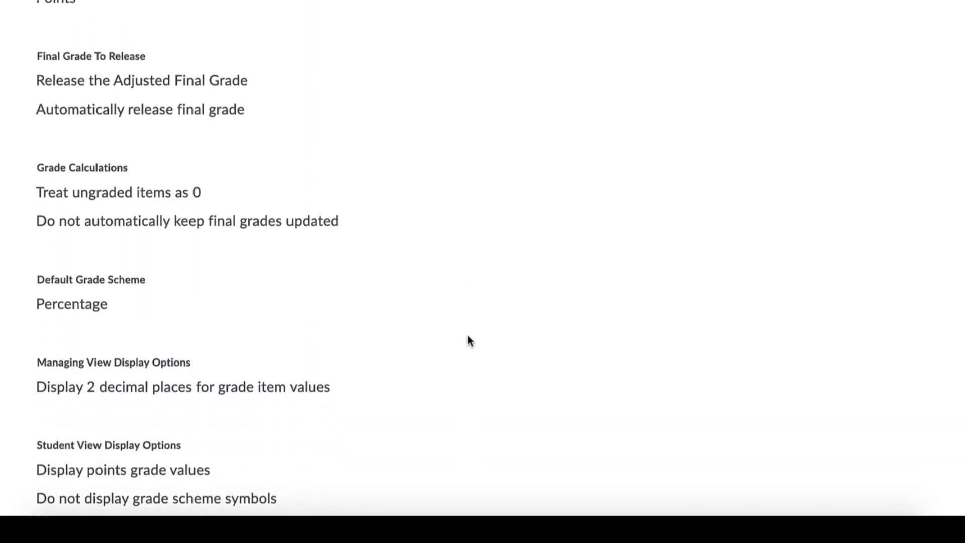
{"action": "scroll", "coordinate": [471, 339], "scroll_direction": "down", "scroll_amount": 3}
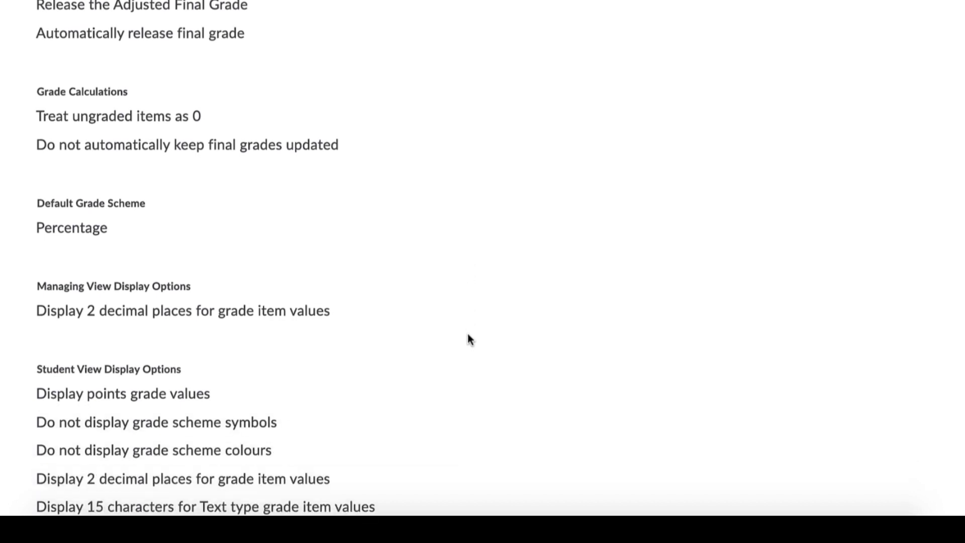
{"action": "scroll", "coordinate": [469, 339], "scroll_direction": "down", "scroll_amount": 1}
{"action": "scroll", "coordinate": [467, 338], "scroll_direction": "up", "scroll_amount": 3}
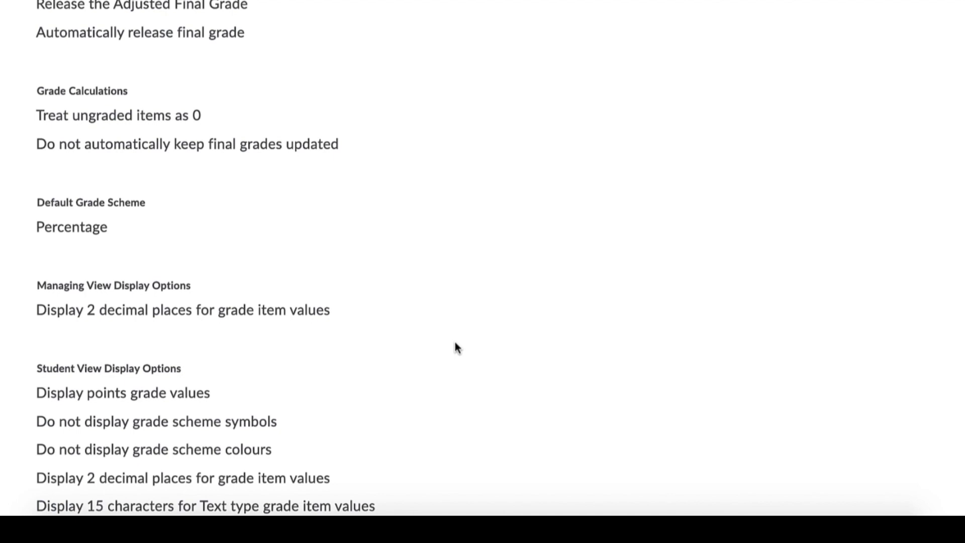
{"action": "scroll", "coordinate": [454, 342], "scroll_direction": "up", "scroll_amount": 2}
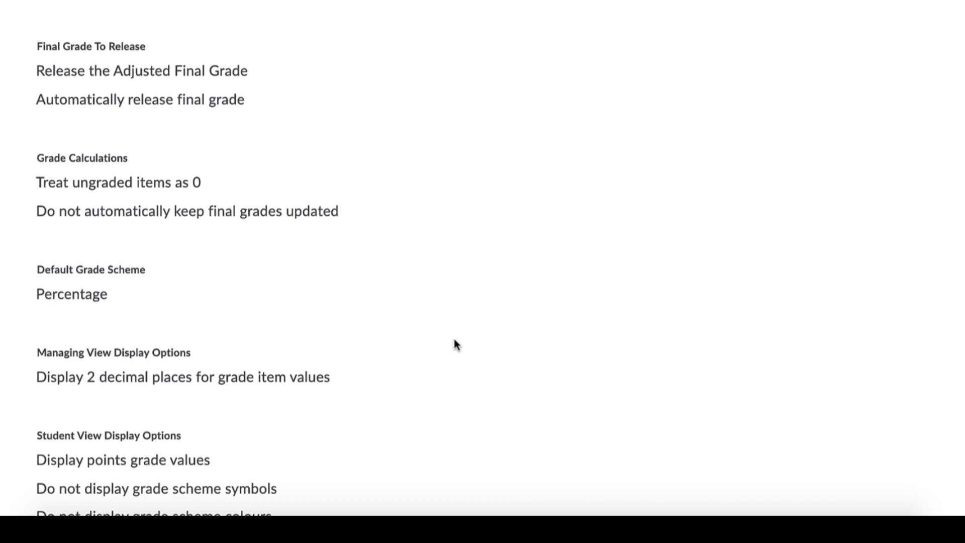
{"action": "scroll", "coordinate": [456, 345], "scroll_direction": "down", "scroll_amount": 5}
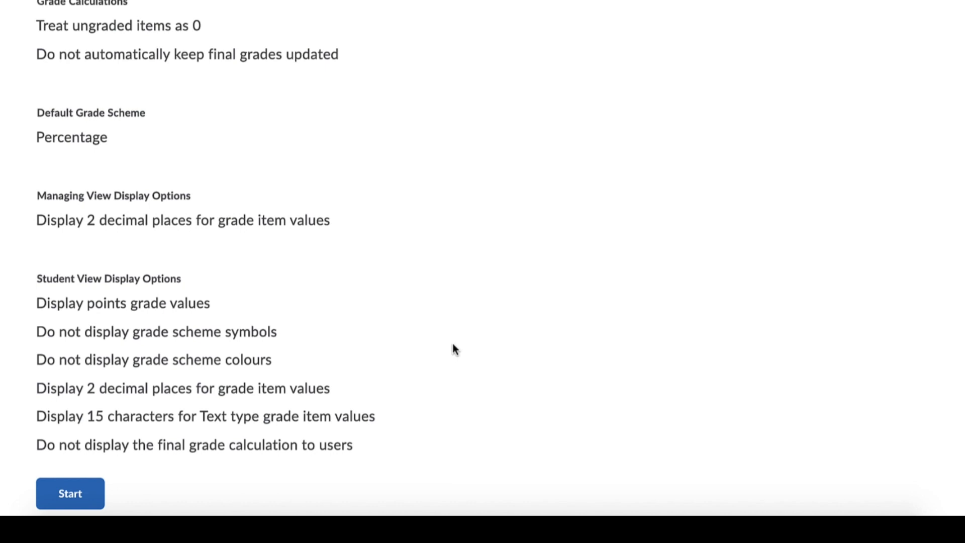
- Start the Grades Setup Wizard and keep Points as the grading system
{"action": "left_click", "coordinate": [79, 494]}
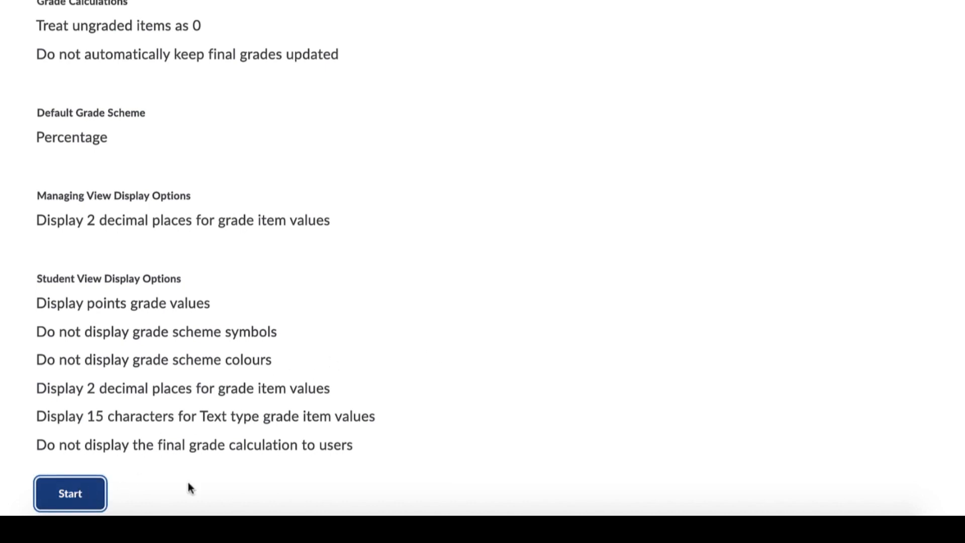
{"action": "scroll", "coordinate": [461, 387], "scroll_direction": "down", "scroll_amount": 5}
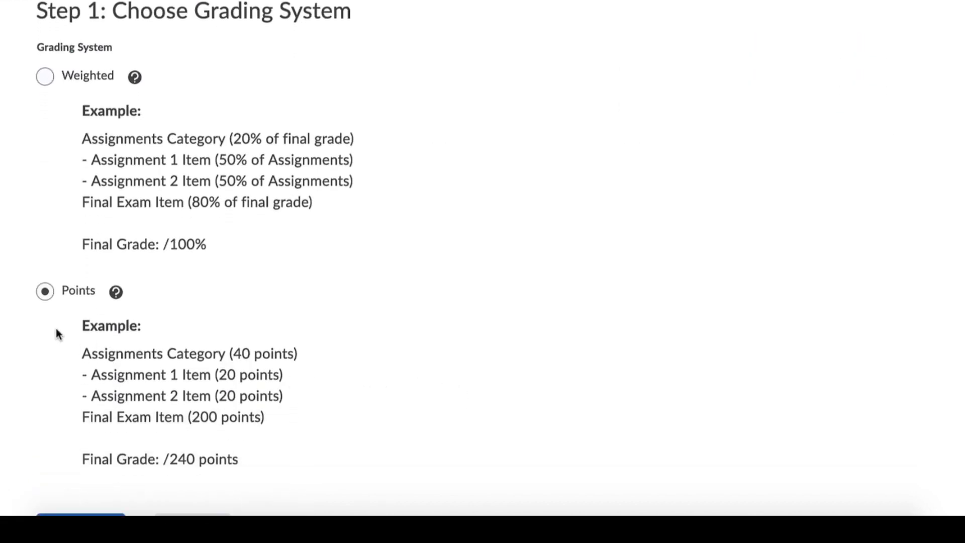
{"action": "scroll", "coordinate": [403, 349], "scroll_direction": "down", "scroll_amount": 1}
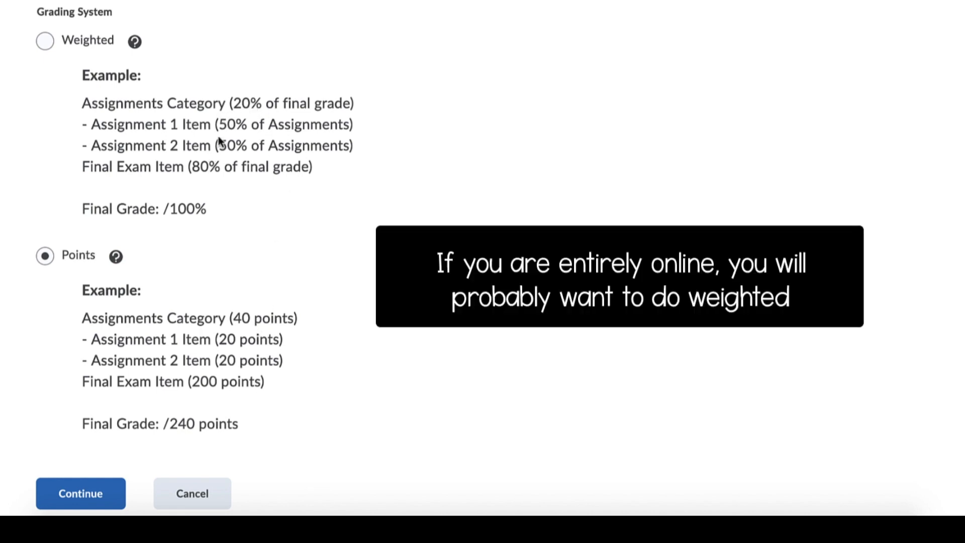
{"action": "left_click", "coordinate": [82, 494]}
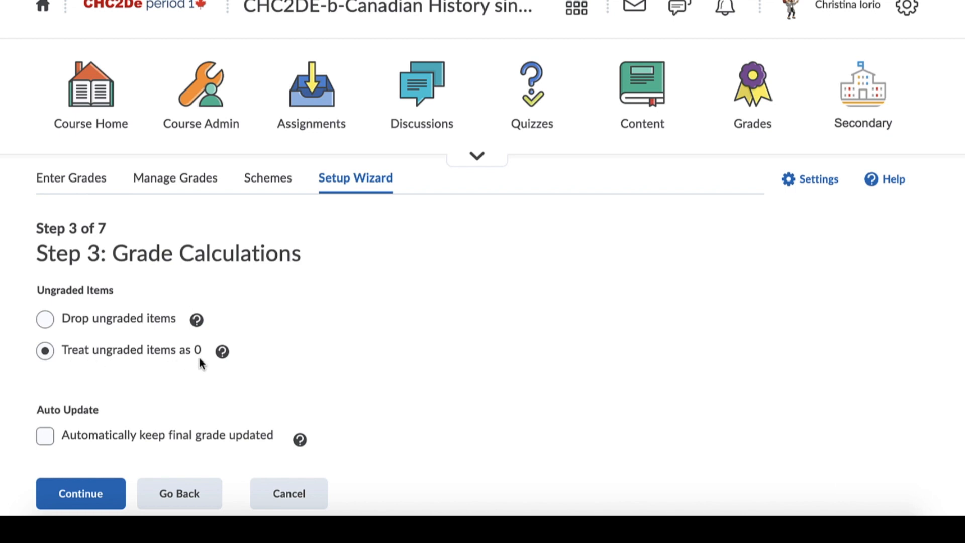
- Set grade calculations to drop ungraded items and accept 2 decimal places for the managing view
{"action": "left_click", "coordinate": [44, 321]}
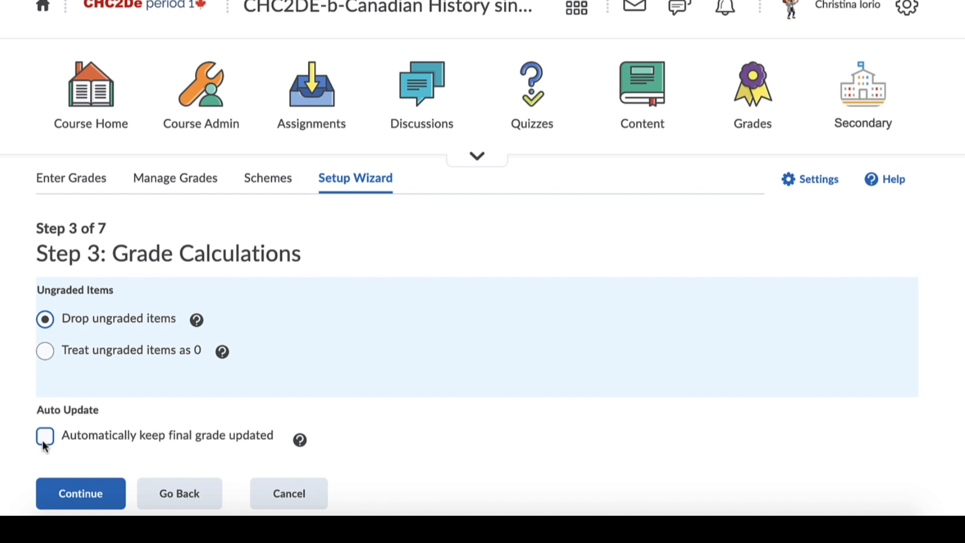
{"action": "left_click", "coordinate": [81, 493]}
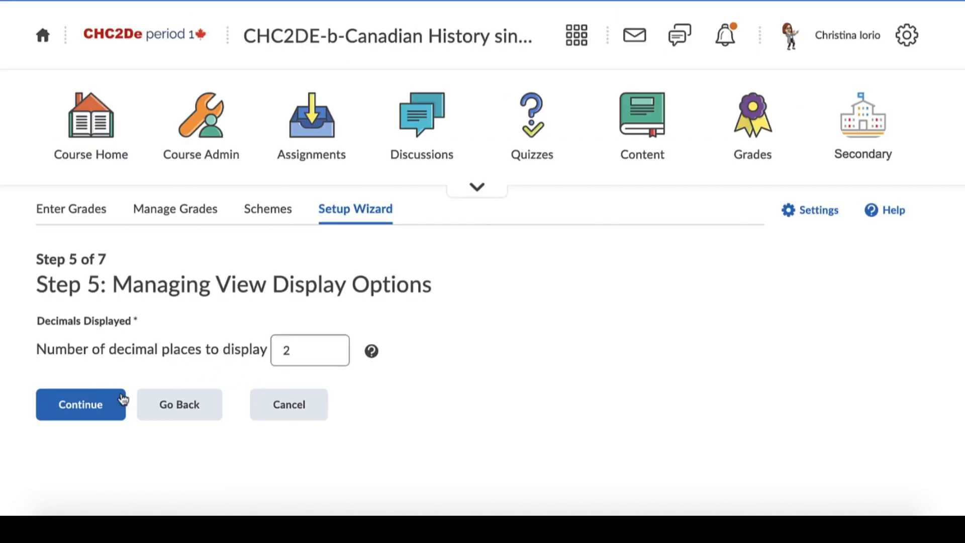
{"action": "left_click", "coordinate": [81, 404]}
- Accept the student view options with points grade only, 2 decimal places, 15 text characters and no final grade calculation
{"action": "scroll", "coordinate": [493, 383], "scroll_direction": "down", "scroll_amount": 3}
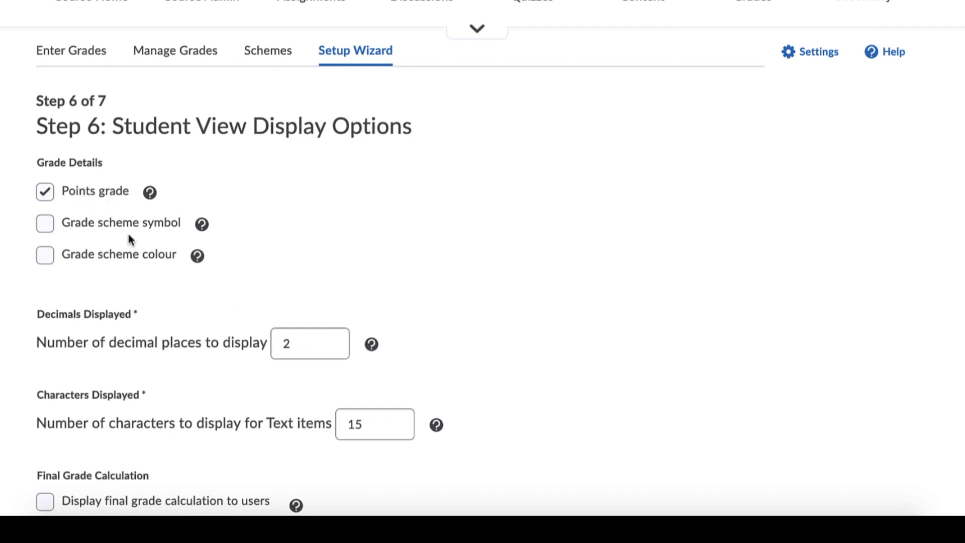
{"action": "scroll", "coordinate": [328, 296], "scroll_direction": "down", "scroll_amount": 1}
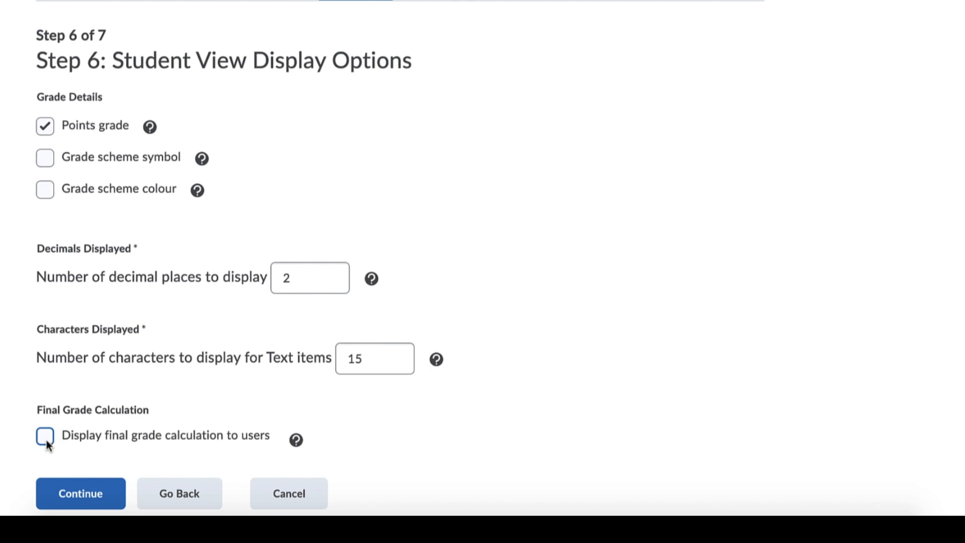
{"action": "left_click", "coordinate": [80, 494]}
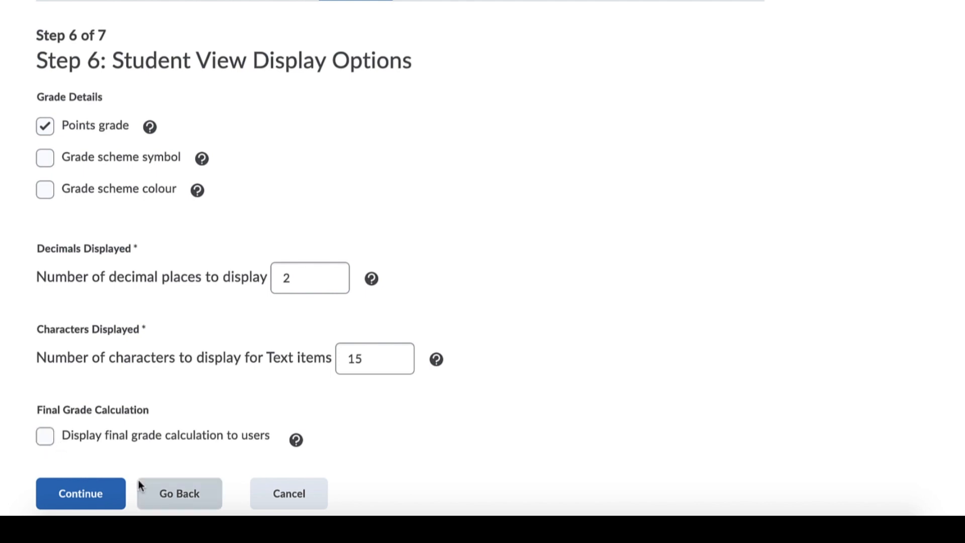
- Open the D2L example.docx submission for the Propaganda Poster Analysis assignment and look through the document
{"action": "scroll", "coordinate": [464, 373], "scroll_direction": "down", "scroll_amount": 5}
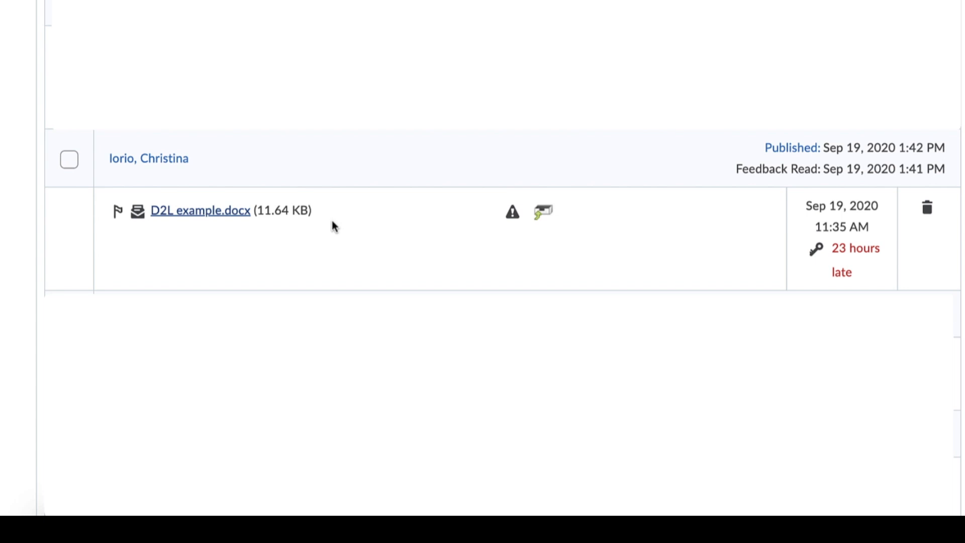
{"action": "left_click", "coordinate": [215, 213]}
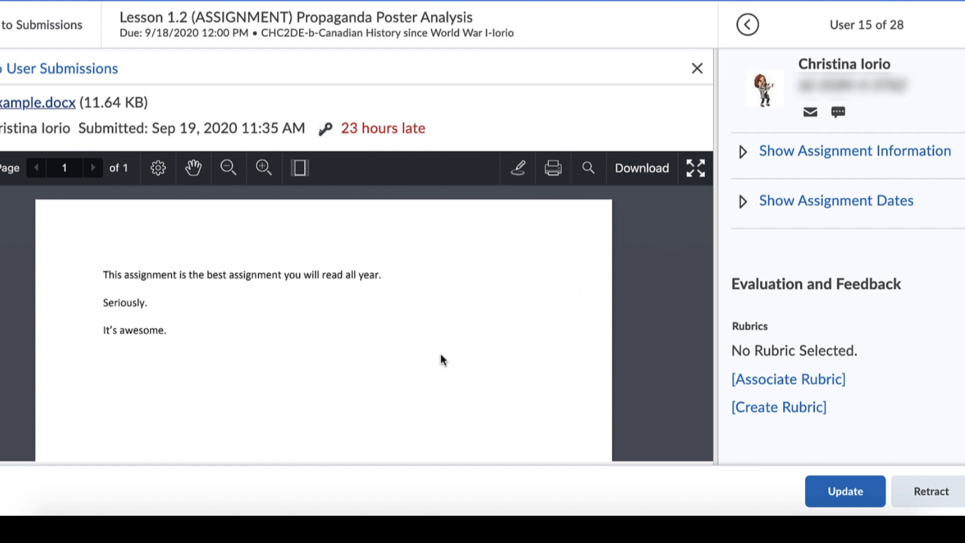
{"action": "scroll", "coordinate": [441, 346], "scroll_direction": "down", "scroll_amount": 1}
{"action": "scroll", "coordinate": [442, 346], "scroll_direction": "up", "scroll_amount": 1}
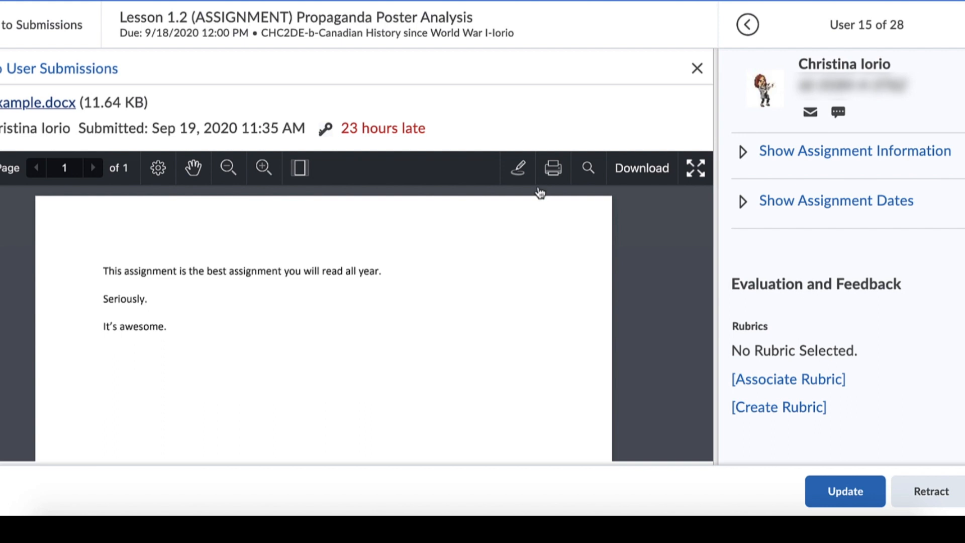
- Try the freehand highlighter annotation on the word "year" in the submission's first sentence
{"action": "left_click", "coordinate": [520, 171]}
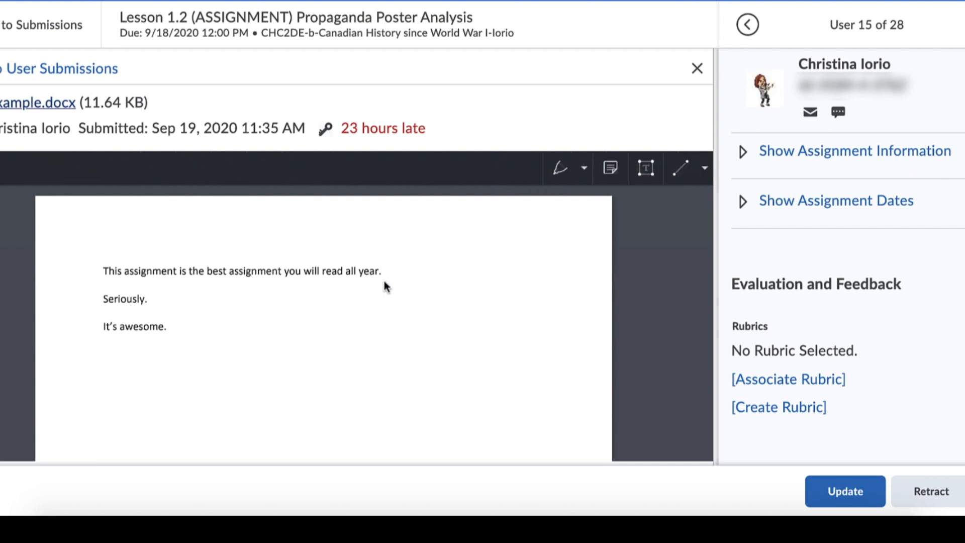
{"action": "left_click", "coordinate": [561, 171]}
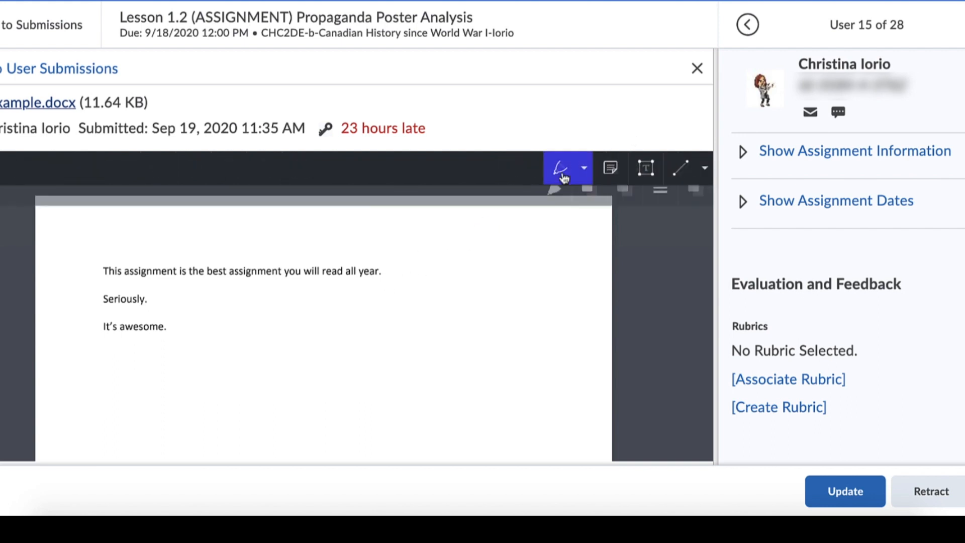
{"action": "left_click_drag", "start_coordinate": [367, 273], "coordinate": [389, 274]}
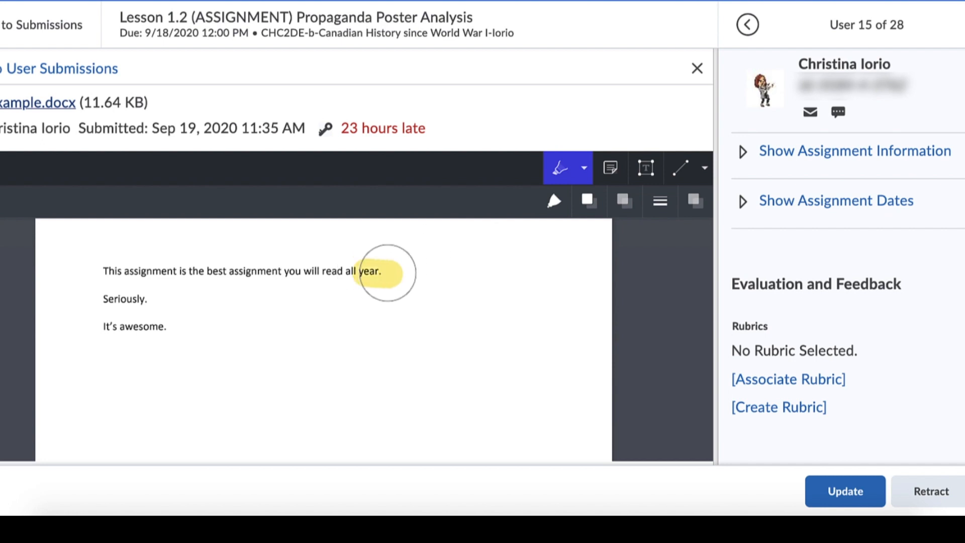
{"action": "left_click", "coordinate": [584, 168]}
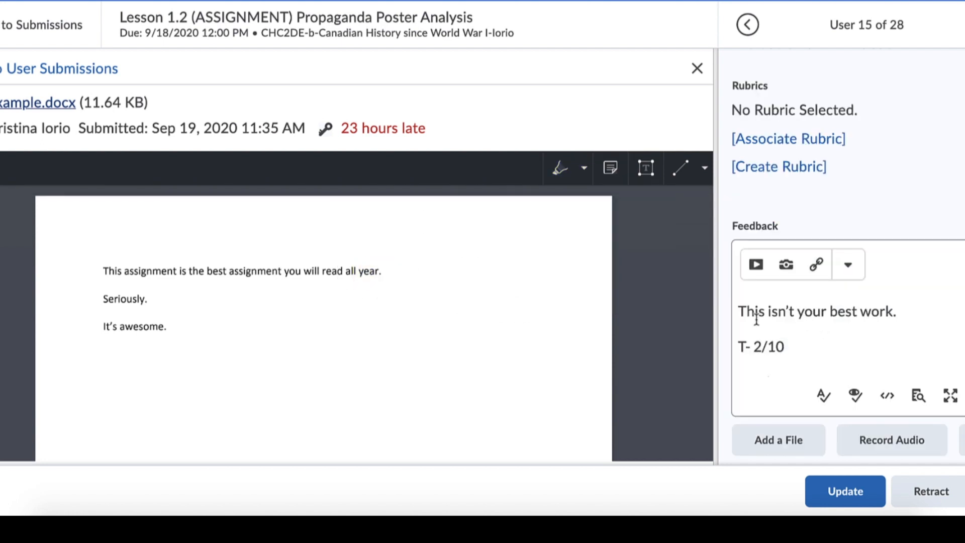
- Review the submission's written feedback comment through to its C- 6/10 line, along with the rubric options
{"action": "key", "text": "Return"}
{"action": "type", "text": "C- 6/10"}
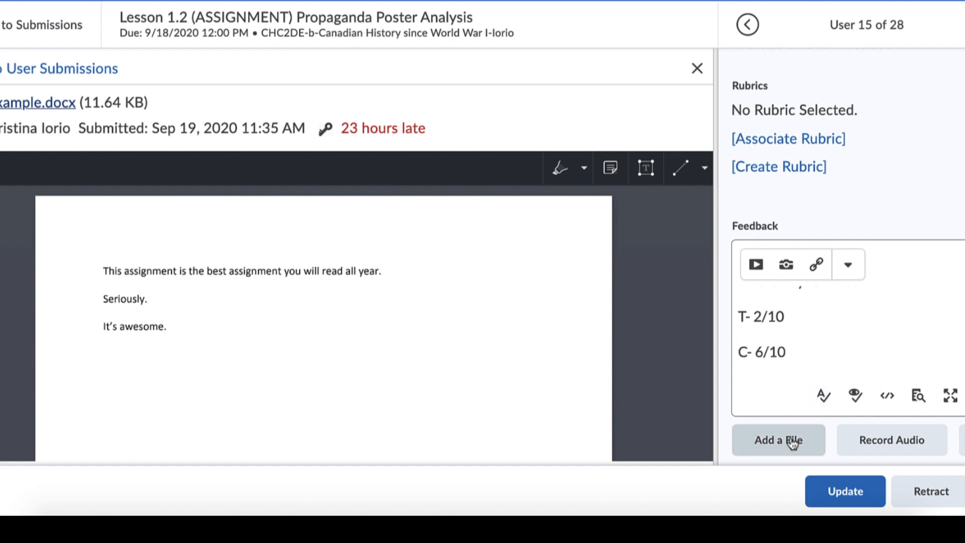
{"action": "scroll", "coordinate": [883, 337], "scroll_direction": "up", "scroll_amount": 1}
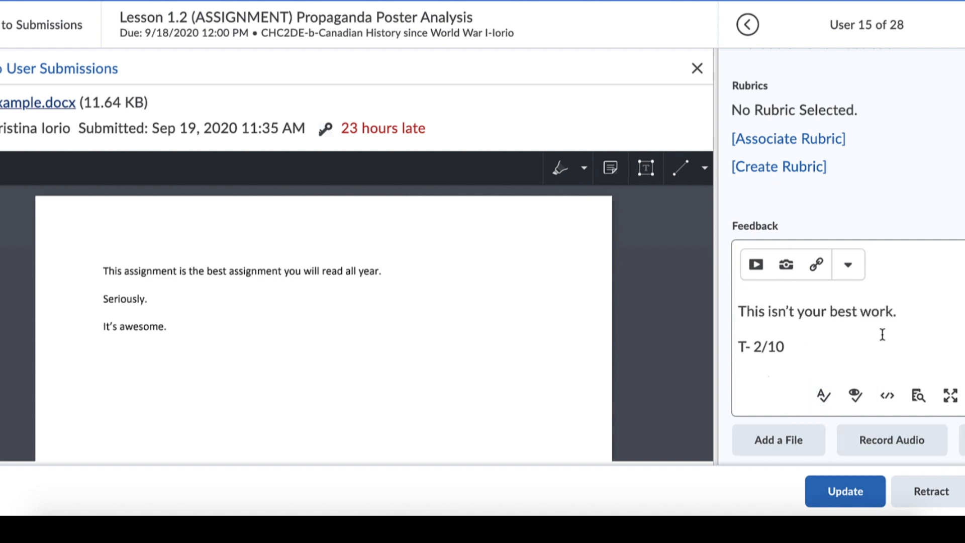
{"action": "scroll", "coordinate": [858, 328], "scroll_direction": "up", "scroll_amount": 1}
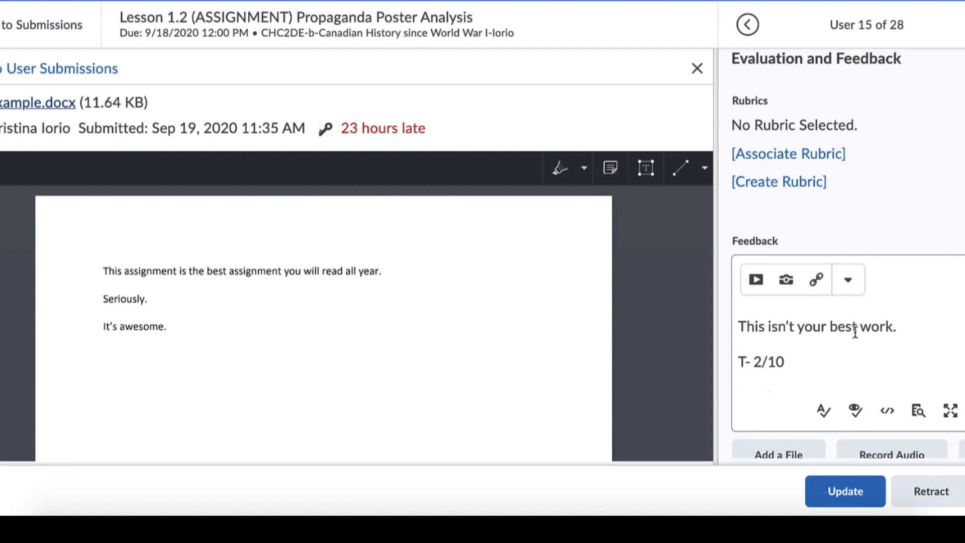
{"action": "scroll", "coordinate": [892, 217], "scroll_direction": "up", "scroll_amount": 1}
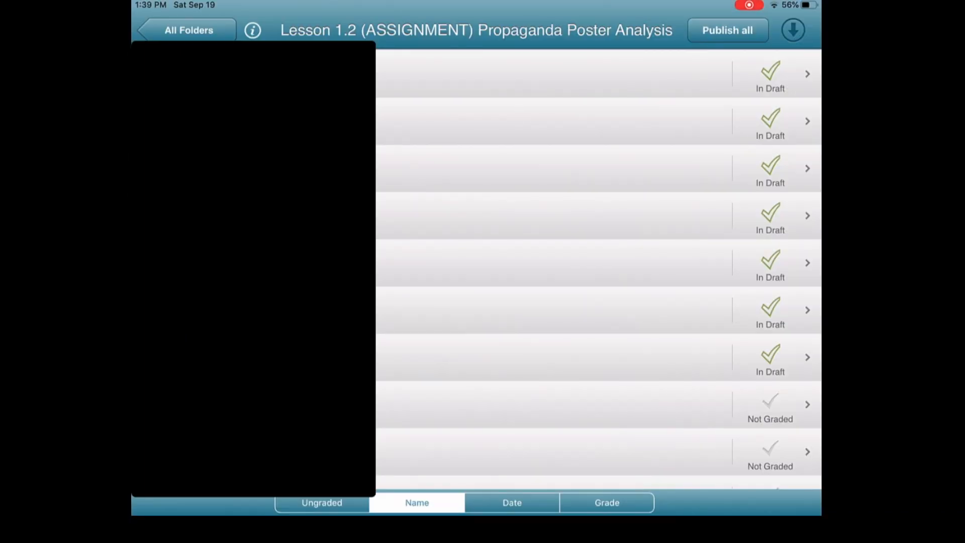
- In the tablet grading app, open the ungraded Propaganda Poster Analysis submission dated 2020-09-19, 11:35 AM
{"action": "scroll", "coordinate": [598, 269], "scroll_direction": "up", "scroll_amount": 6}
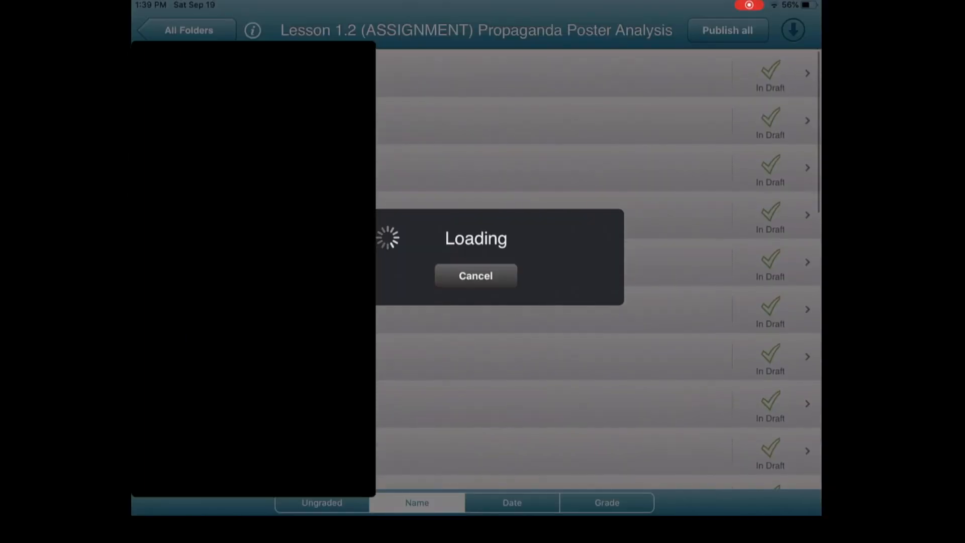
{"action": "scroll", "coordinate": [599, 269], "scroll_direction": "down", "scroll_amount": 7}
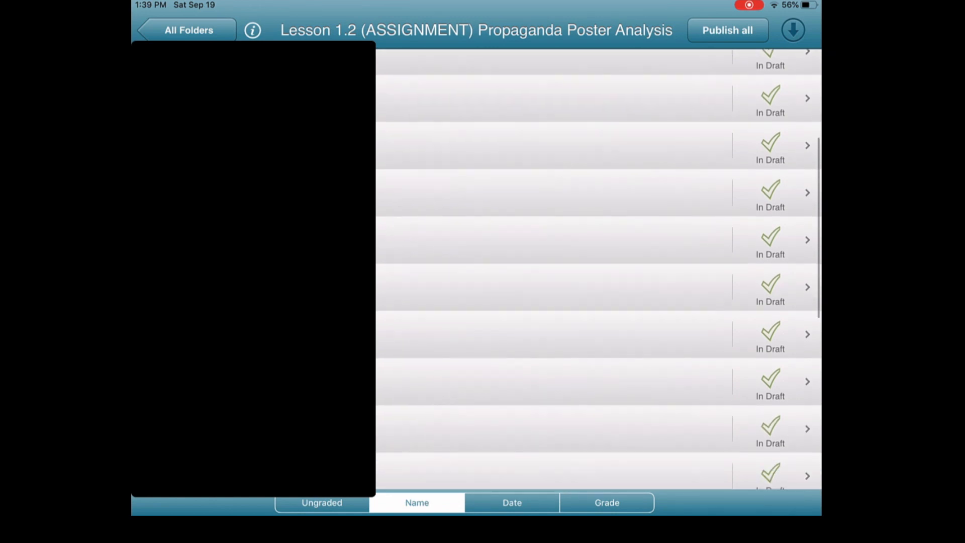
{"action": "scroll", "coordinate": [598, 269], "scroll_direction": "down", "scroll_amount": 5}
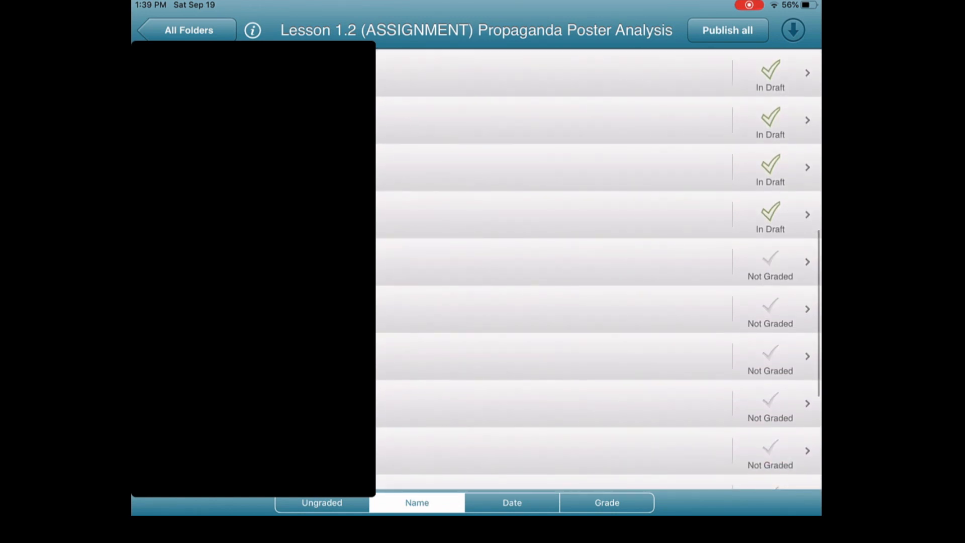
{"action": "scroll", "coordinate": [598, 269], "scroll_direction": "down", "scroll_amount": 2}
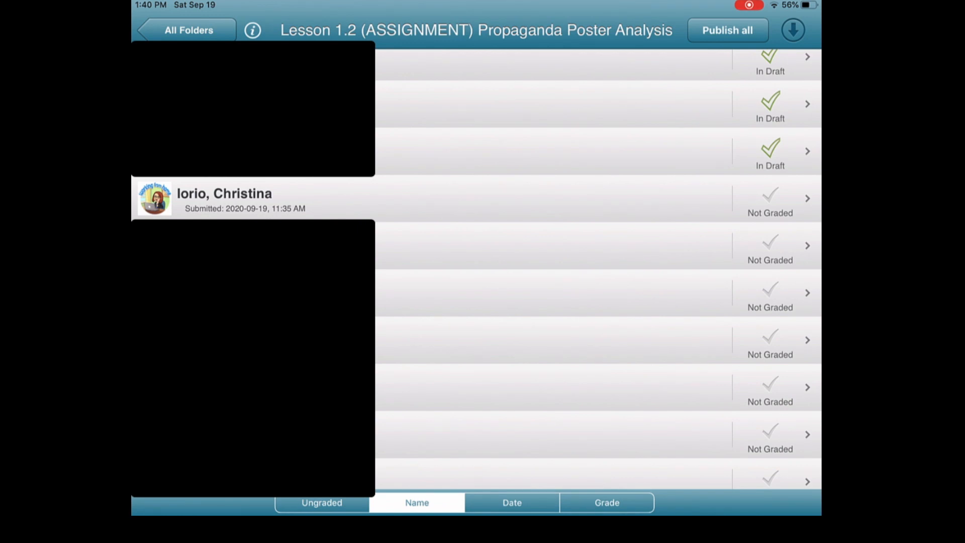
{"action": "left_click", "coordinate": [477, 198]}
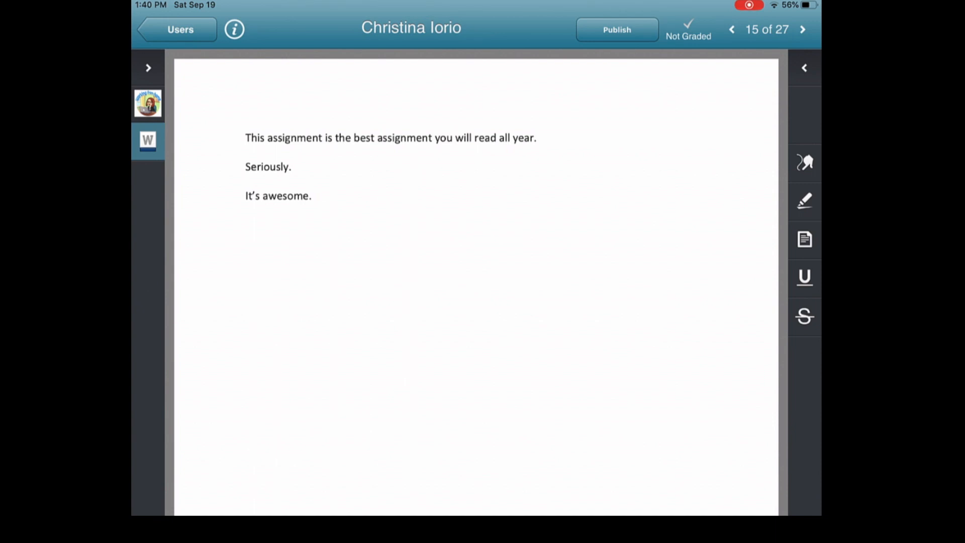
- Expand the evaluation area beside the document and look through its feedback, recording and attachment options
{"action": "left_click", "coordinate": [804, 68]}
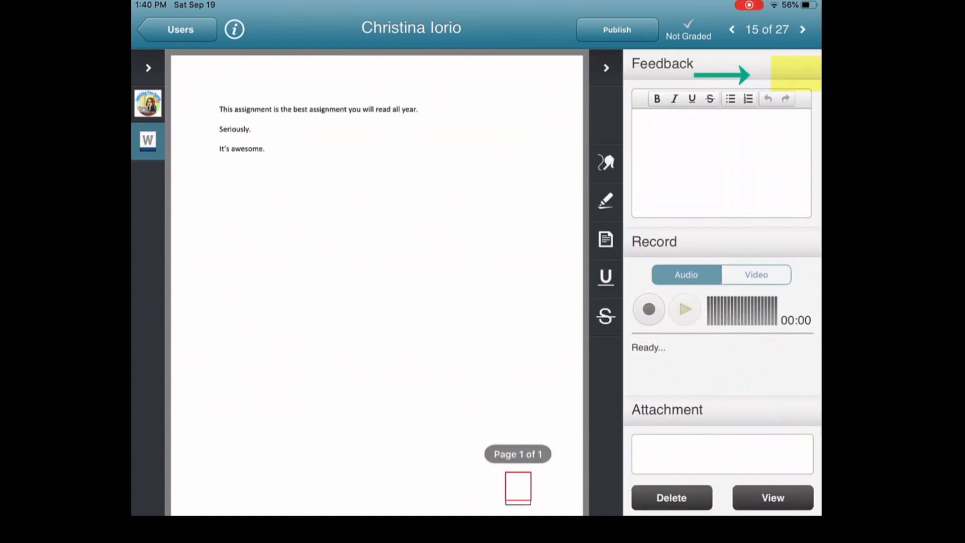
{"action": "scroll", "coordinate": [722, 301], "scroll_direction": "down", "scroll_amount": 2}
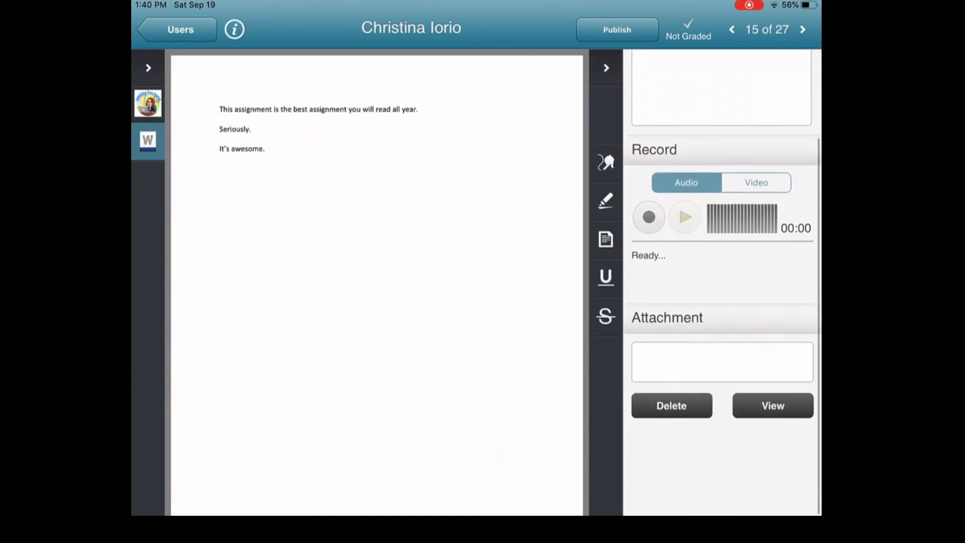
{"action": "scroll", "coordinate": [722, 301], "scroll_direction": "up", "scroll_amount": 2}
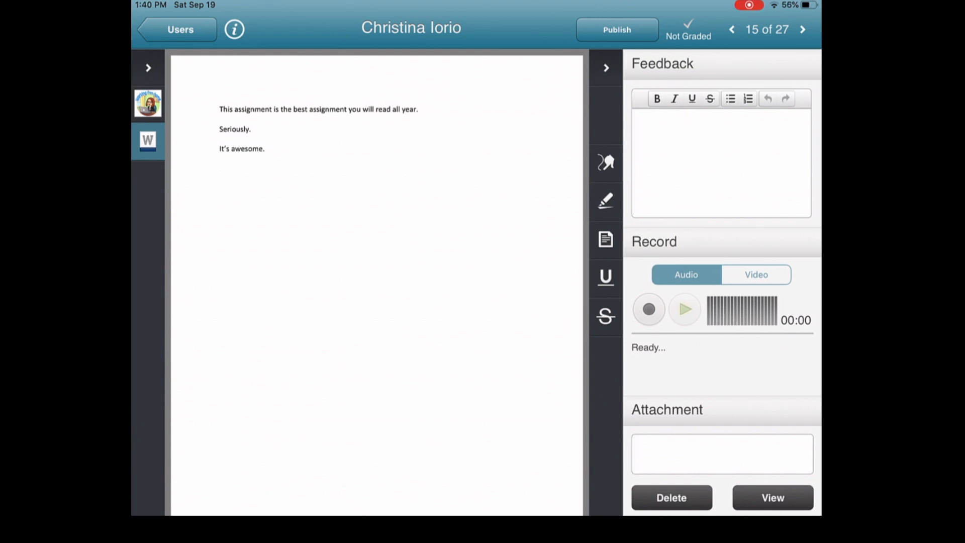
- Circle "It's awesome." with a red freehand line and highlight "Seriously." in yellow
{"action": "left_click", "coordinate": [606, 162]}
{"action": "mouse_move", "coordinate": [207, 160]}
{"action": "left_mouse_down"}
{"action": "mouse_move", "coordinate": [240, 173]}
{"action": "mouse_move", "coordinate": [206, 152]}
{"action": "mouse_move", "coordinate": [250, 129]}
{"action": "left_mouse_up"}
{"action": "left_click", "coordinate": [606, 200]}
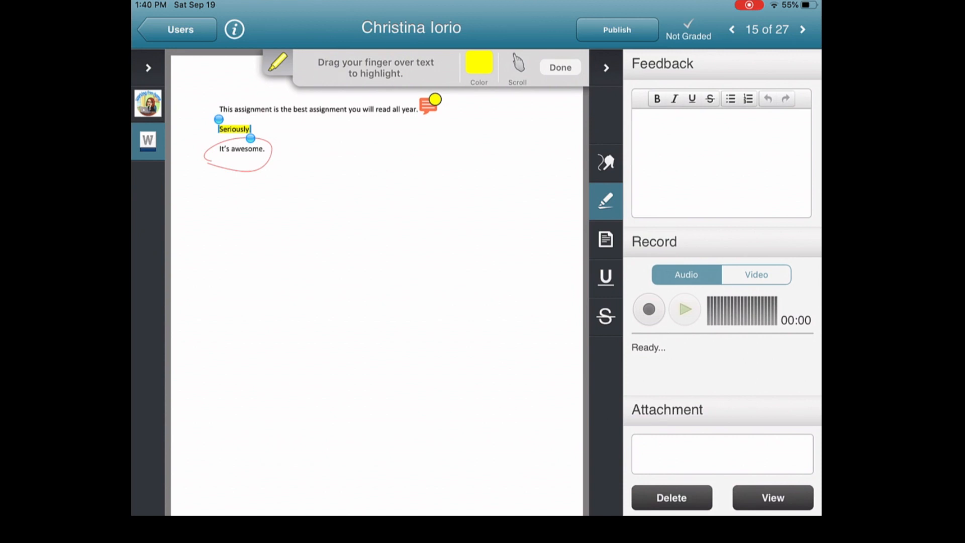
{"action": "left_click", "coordinate": [479, 63]}
{"action": "left_click", "coordinate": [561, 68]}
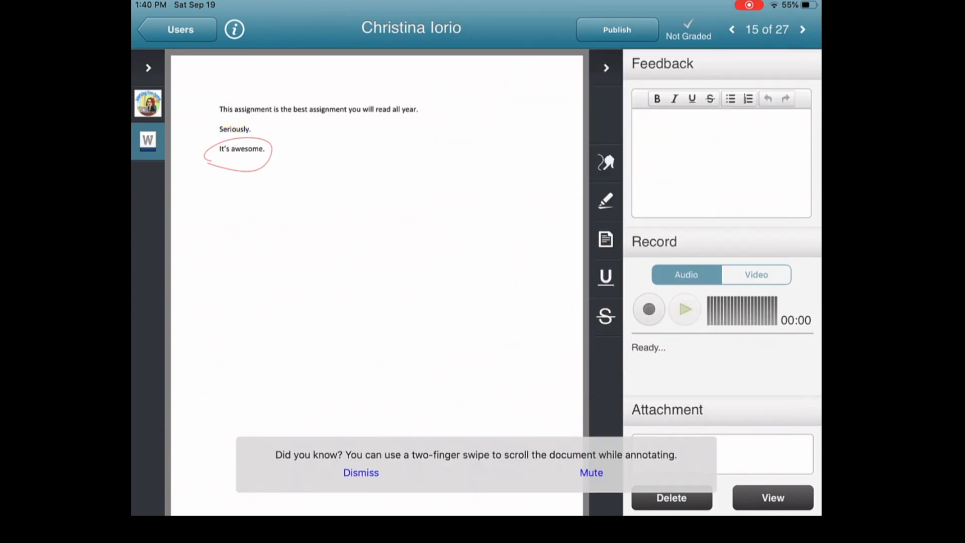
- Add a note reading "Is it though?" at the end of the submission's first sentence
{"action": "left_click", "coordinate": [606, 239]}
{"action": "left_click", "coordinate": [431, 102]}
{"action": "type", "text": "Is it though"}
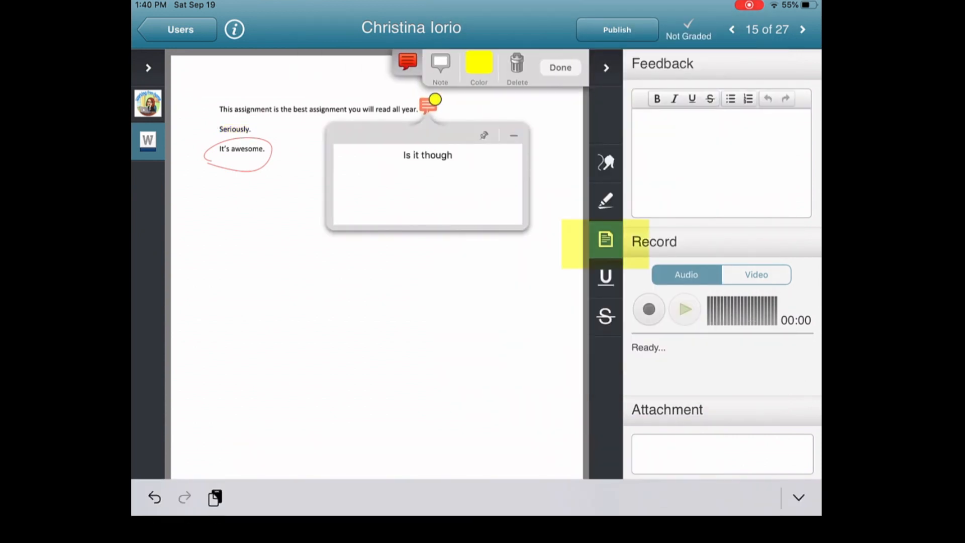
- Underline "the best assignment" in blue and strike out "This assignment" in red in the first sentence
{"action": "left_click", "coordinate": [606, 277]}
{"action": "left_click_drag", "start_coordinate": [280, 109], "coordinate": [347, 109]}
{"action": "left_click", "coordinate": [605, 315]}
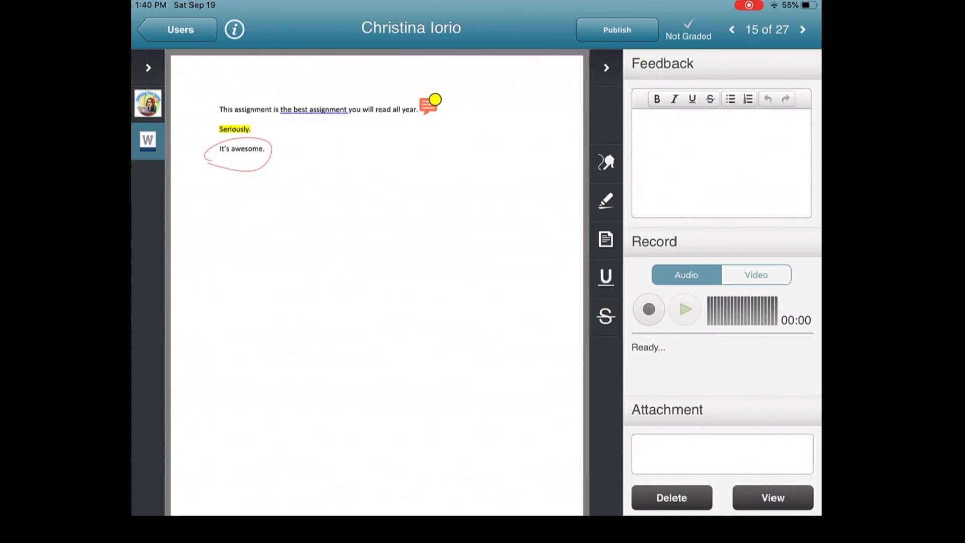
{"action": "left_click_drag", "start_coordinate": [219, 109], "coordinate": [272, 109]}
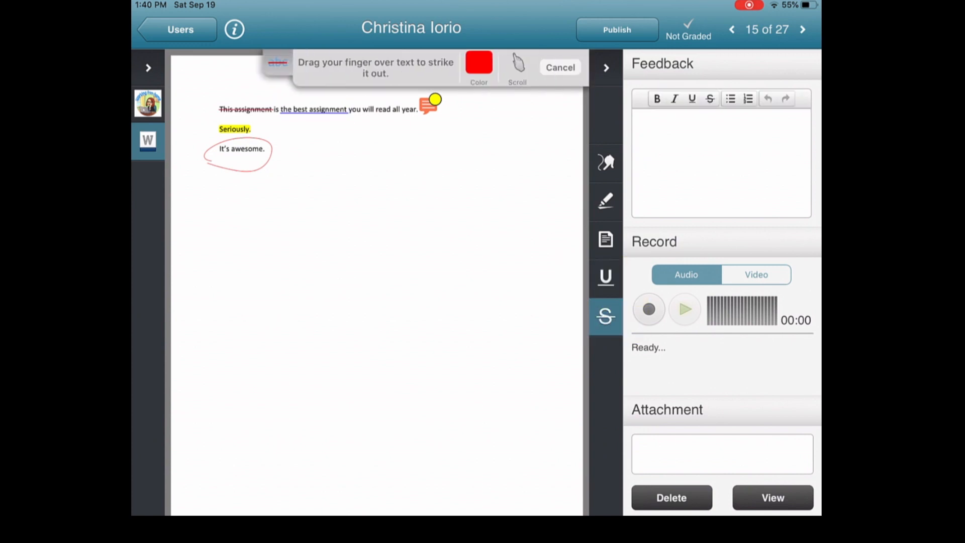
{"action": "left_click", "coordinate": [560, 67]}
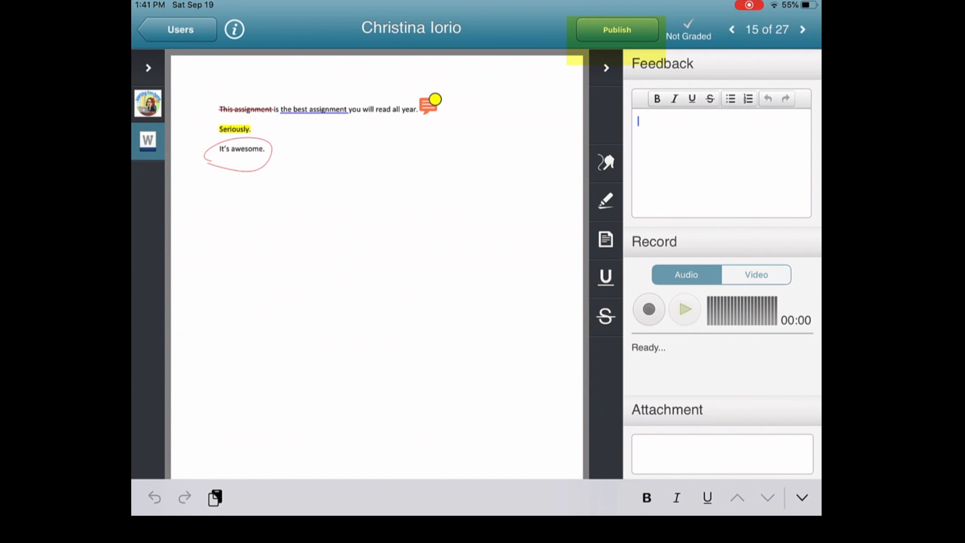
- Write the feedback "This isn't your best work." followed by "T- 2/10" and "C- 6/10" on separate lines
{"action": "type", "text": "This is"}
{"action": "type", "text": "n't your best w"}
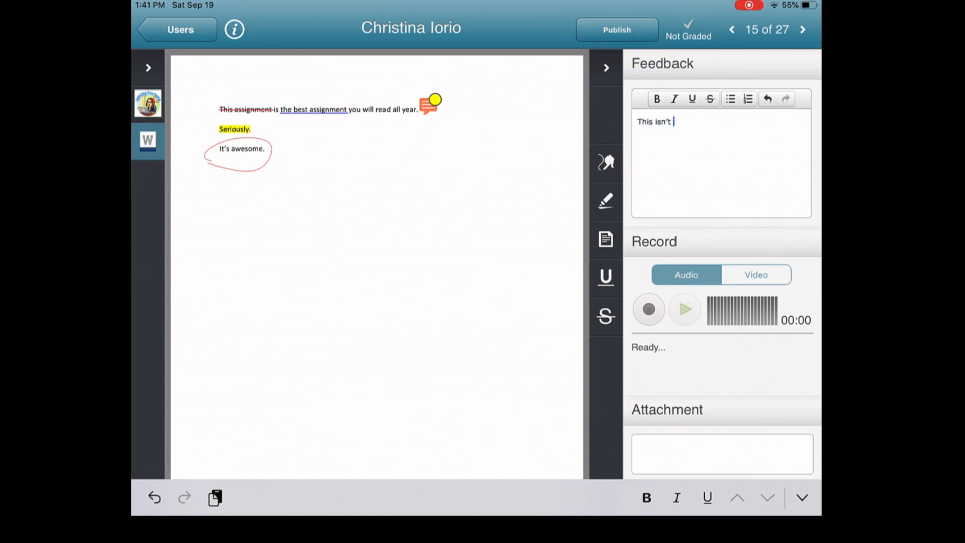
{"action": "type", "text": "ork."}
{"action": "key", "text": "Return"}
{"action": "key", "text": "Return"}
{"action": "key", "text": "BackSpace"}
{"action": "type", "text": "T- 2/10"}
{"action": "key", "text": "Return"}
{"action": "type", "text": "d- 4/5"}
{"action": "key", "text": "BackSpace"}
{"action": "key", "text": "BackSpace"}
{"action": "key", "text": "BackSpace"}
{"action": "type", "text": "6/10"}
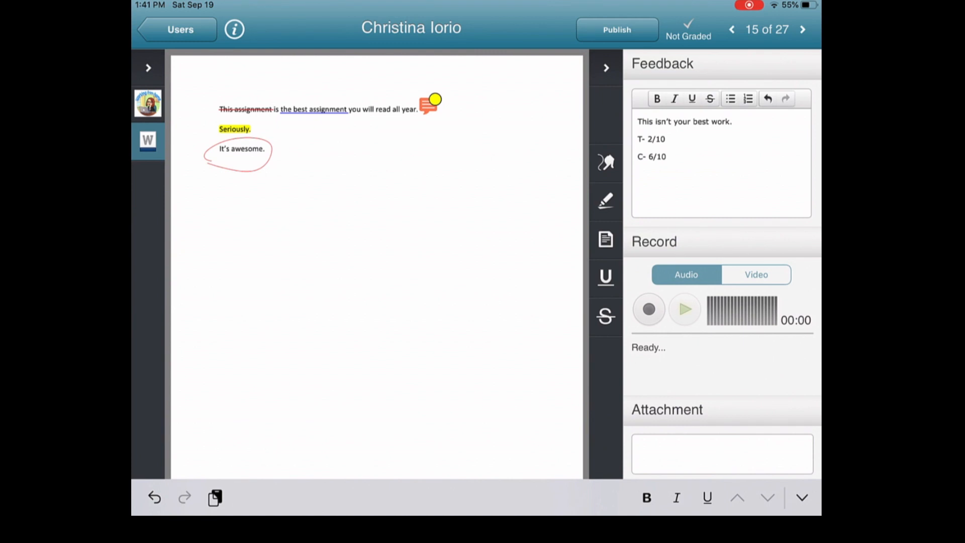
- Save the evaluation as a draft and publish the submission's grade and feedback
{"action": "left_click", "coordinate": [606, 68]}
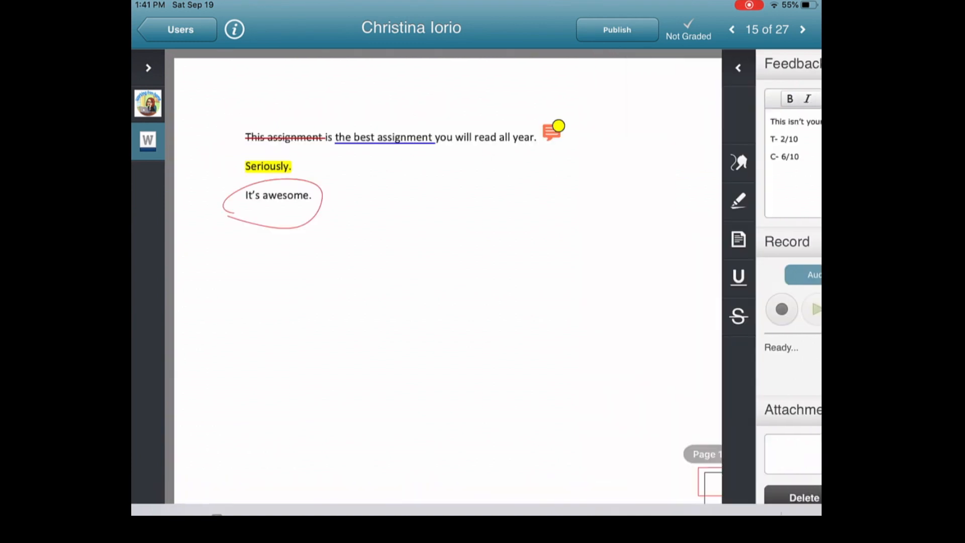
{"action": "left_click", "coordinate": [806, 67]}
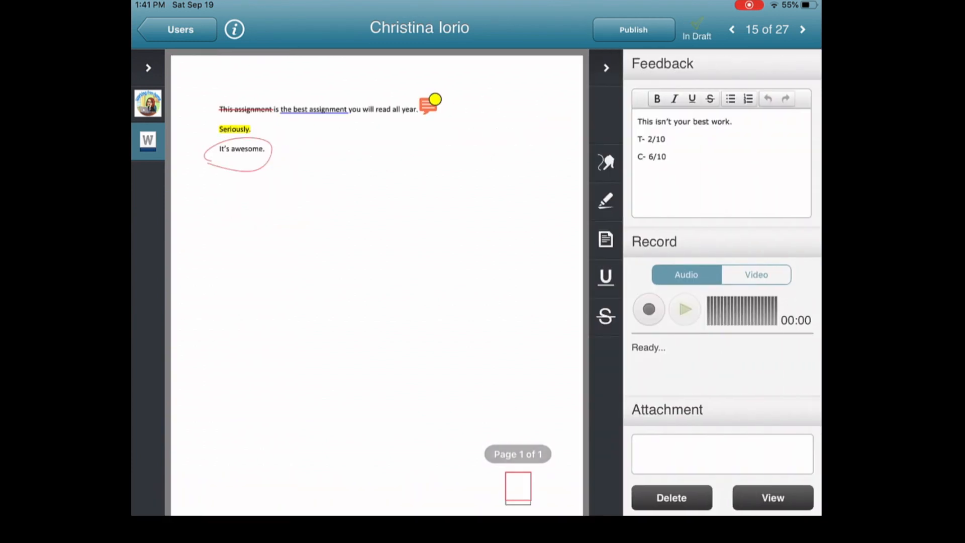
{"action": "left_click", "coordinate": [634, 29]}
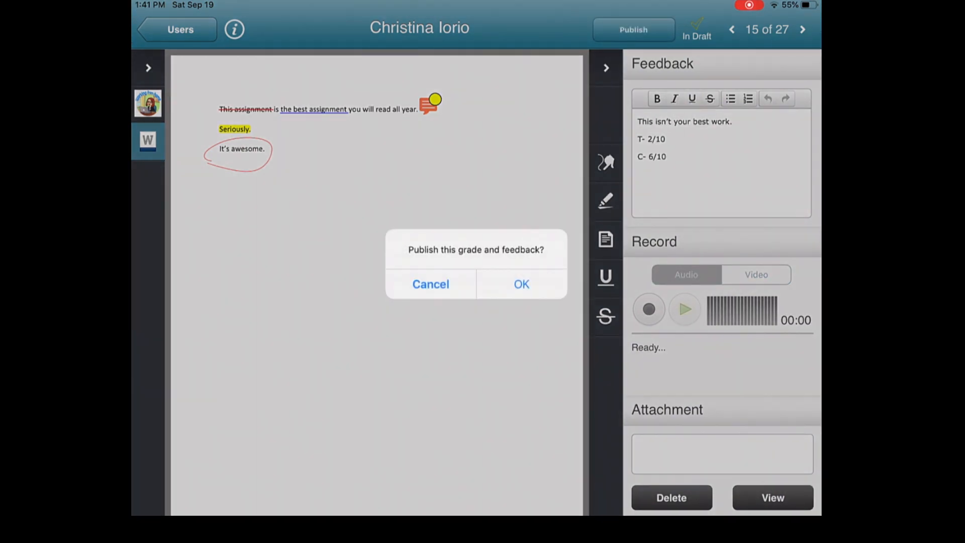
{"action": "left_click", "coordinate": [522, 284]}
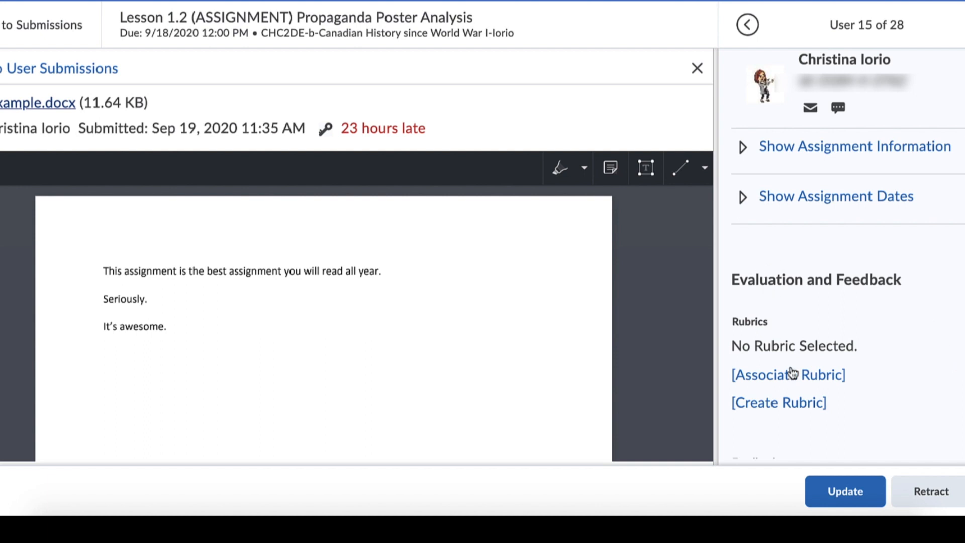
- Switch to the Brightspace evaluation page in the browser and review the submission's written feedback and attached annotated file
{"action": "scroll", "coordinate": [864, 420], "scroll_direction": "down", "scroll_amount": 2}
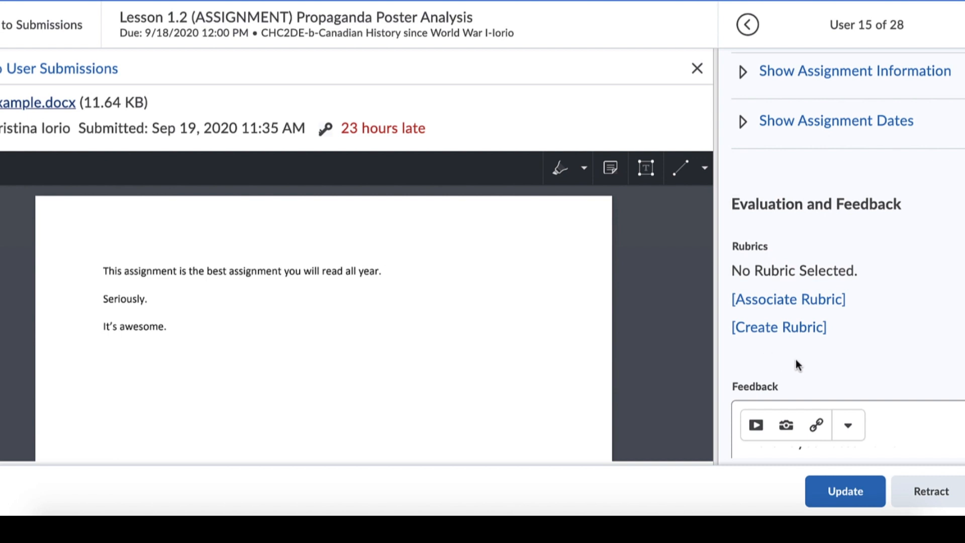
{"action": "scroll", "coordinate": [804, 363], "scroll_direction": "down", "scroll_amount": 1}
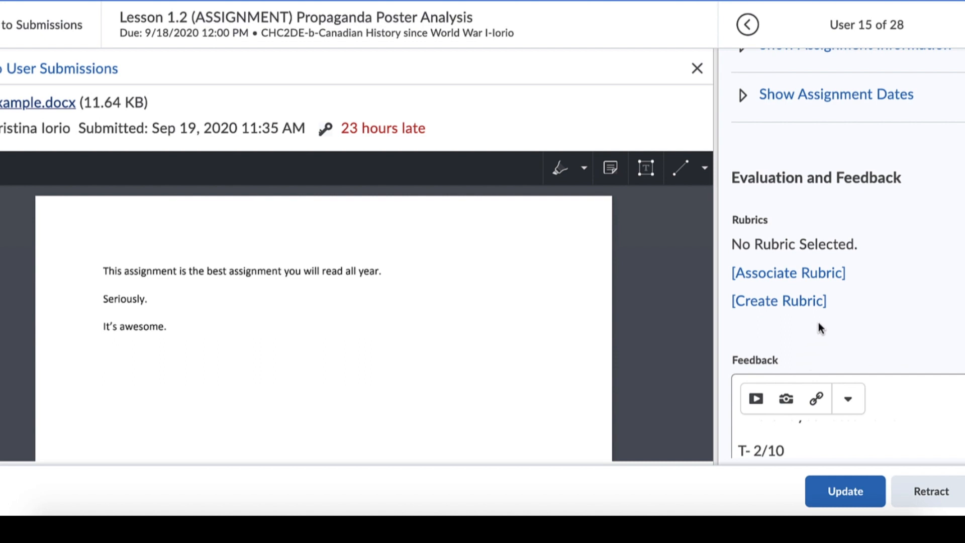
{"action": "scroll", "coordinate": [821, 341], "scroll_direction": "down", "scroll_amount": 2}
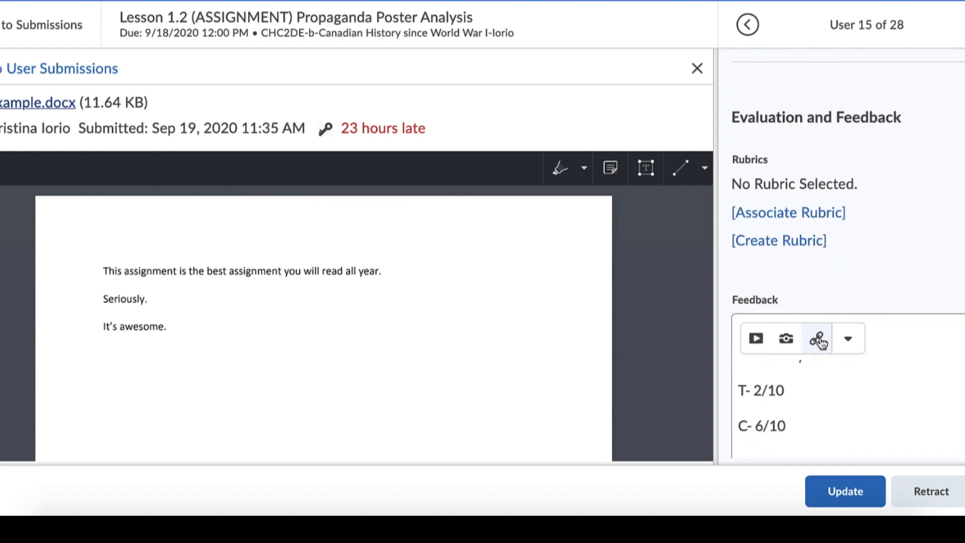
{"action": "scroll", "coordinate": [819, 338], "scroll_direction": "down", "scroll_amount": 2}
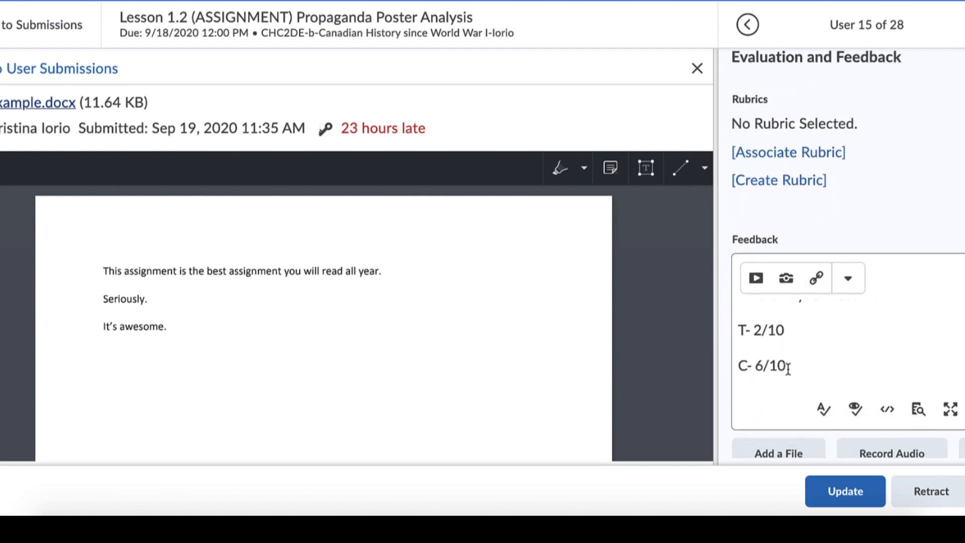
{"action": "scroll", "coordinate": [794, 317], "scroll_direction": "up", "scroll_amount": 1}
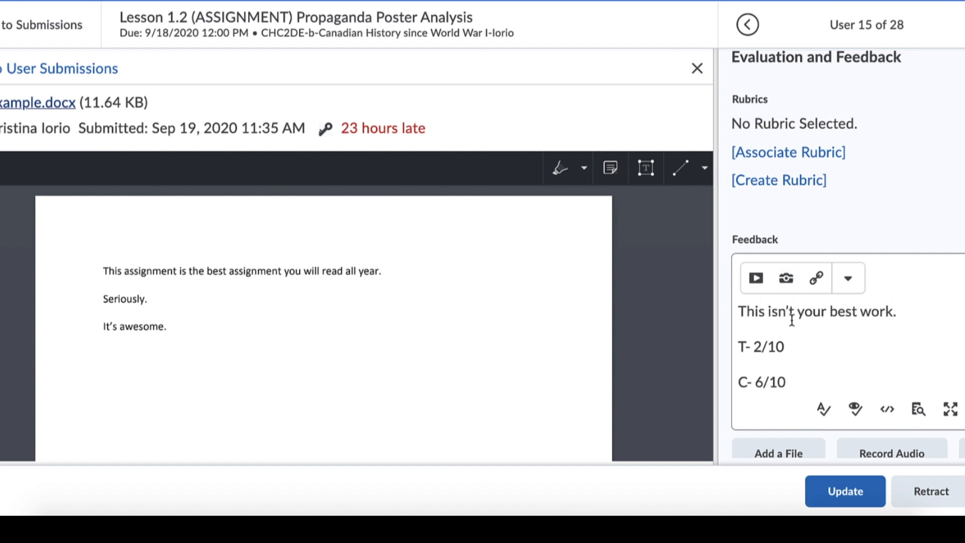
{"action": "scroll", "coordinate": [803, 205], "scroll_direction": "up", "scroll_amount": 2}
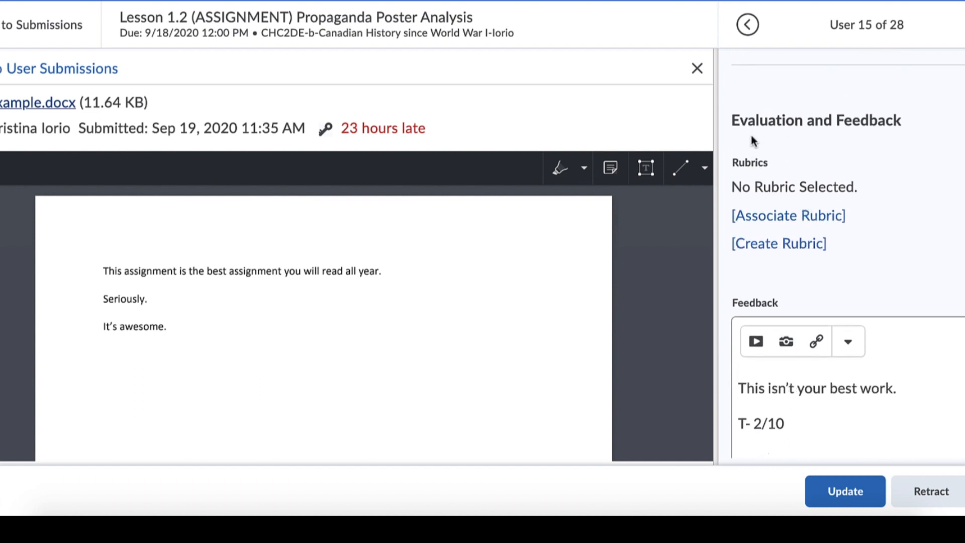
{"action": "scroll", "coordinate": [799, 444], "scroll_direction": "down", "scroll_amount": 3}
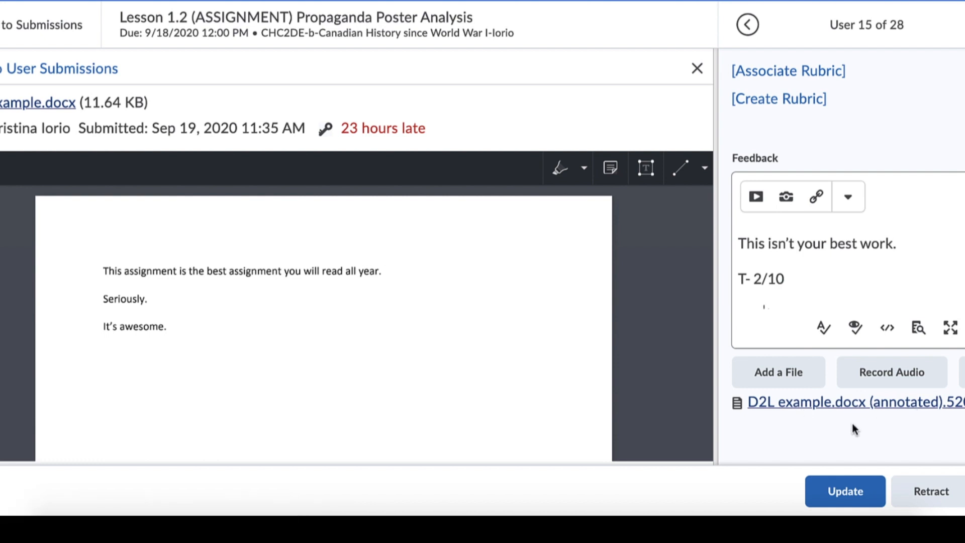
{"action": "scroll", "coordinate": [851, 423], "scroll_direction": "up", "scroll_amount": 2}
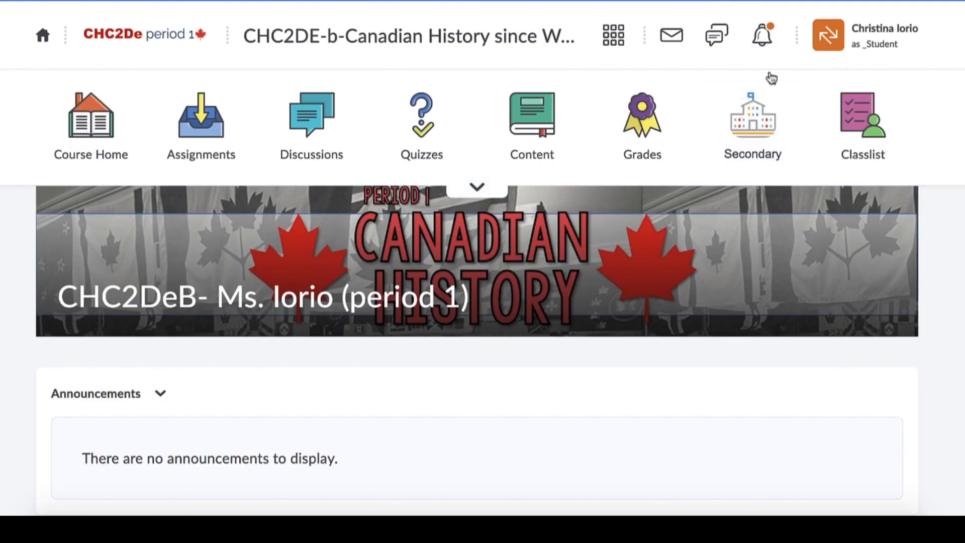
- In the course's student view, open the feedback for Lesson 1.2 (ASSIGNMENT) Propaganda Poster Analysis and read through to its attached files
{"action": "left_click", "coordinate": [224, 124]}
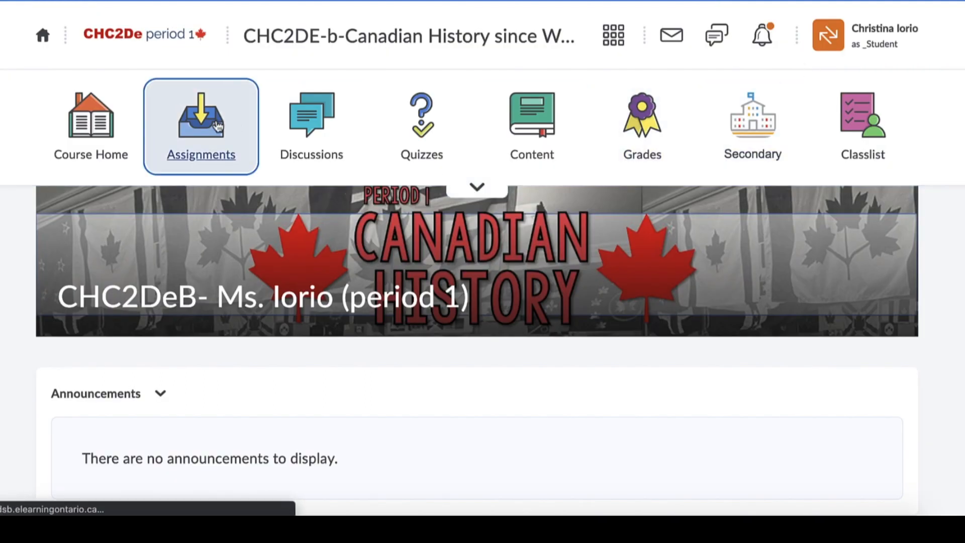
{"action": "scroll", "coordinate": [879, 305], "scroll_direction": "down", "scroll_amount": 1}
{"action": "scroll", "coordinate": [880, 307], "scroll_direction": "down", "scroll_amount": 3}
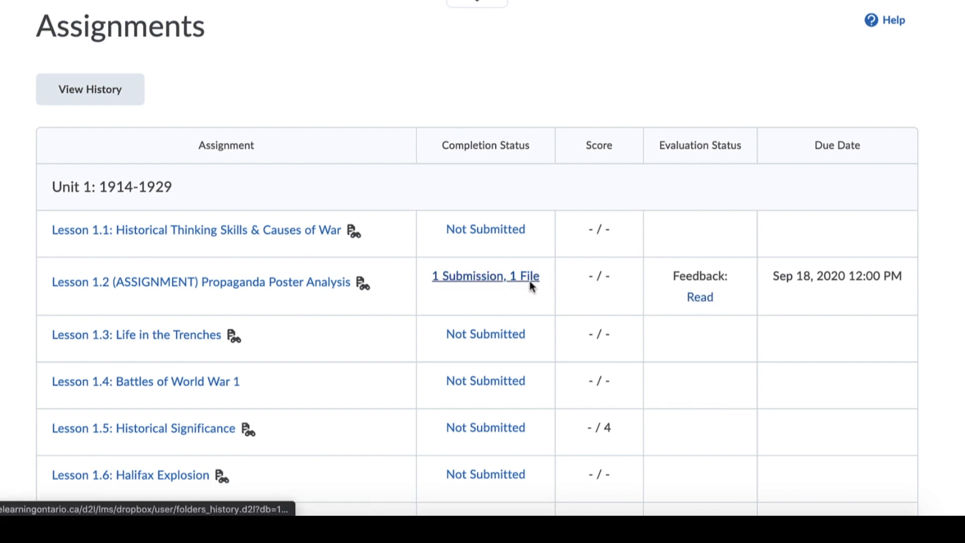
{"action": "left_click", "coordinate": [697, 300]}
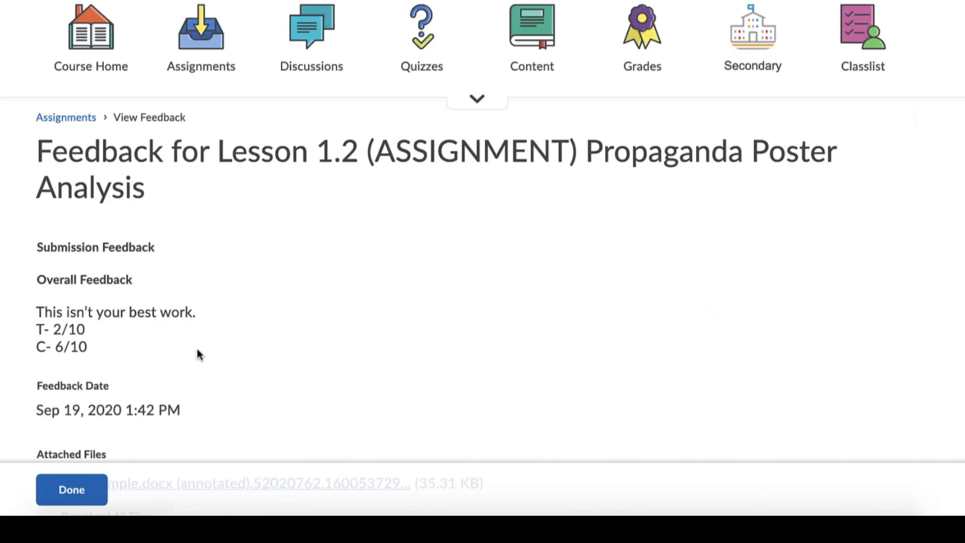
{"action": "scroll", "coordinate": [237, 356], "scroll_direction": "down", "scroll_amount": 4}
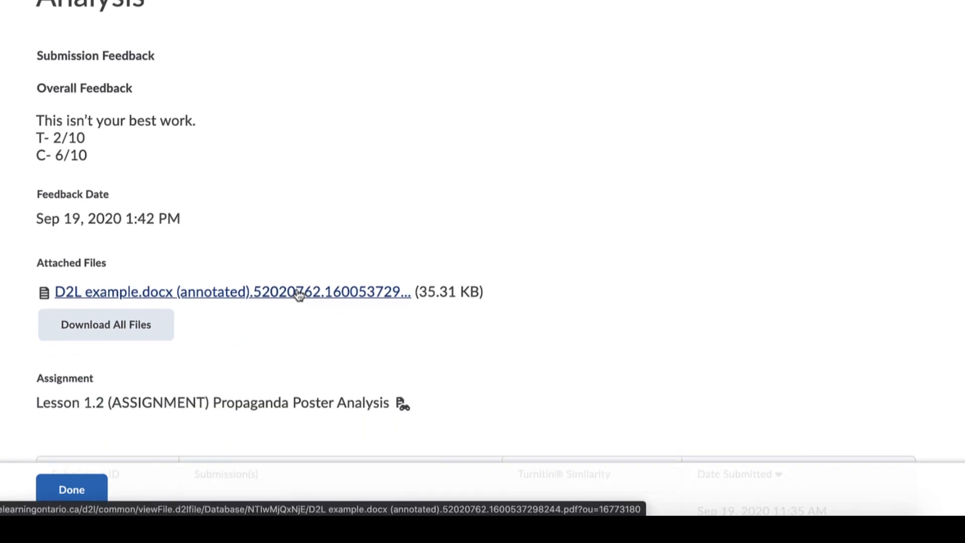
- Open the attached annotated D2L example.docx file and check its markup against note 1-1 on the Notes page
{"action": "left_click", "coordinate": [299, 294]}
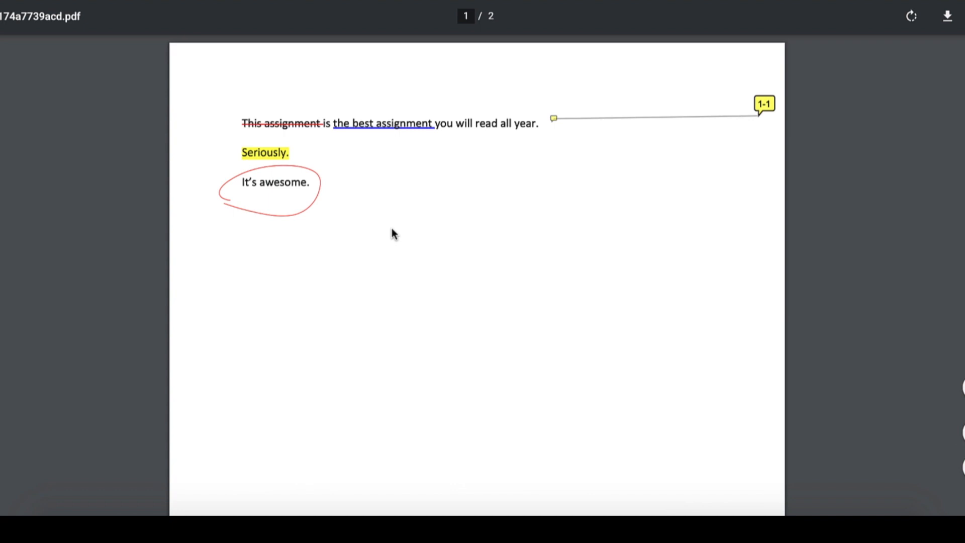
{"action": "scroll", "coordinate": [393, 234], "scroll_direction": "down", "scroll_amount": 13}
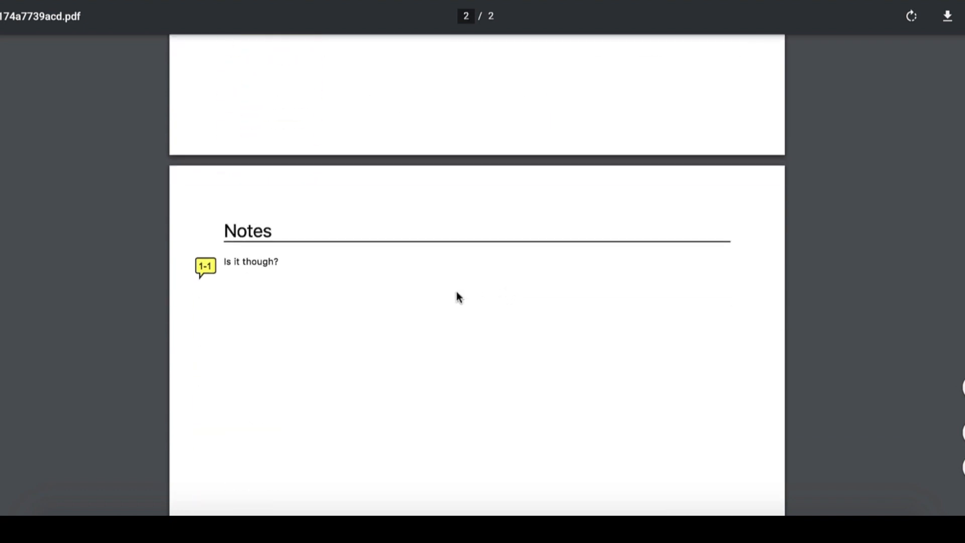
{"action": "left_click", "coordinate": [209, 274]}
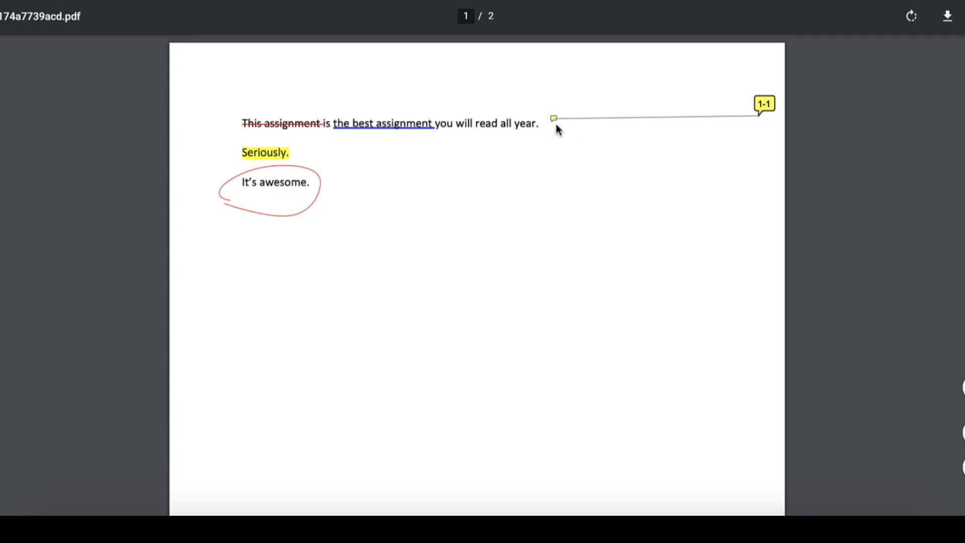
- Follow the 1-1 note marker in the annotated PDF to its comment on the Notes page and look back over the pages
{"action": "left_click", "coordinate": [764, 106]}
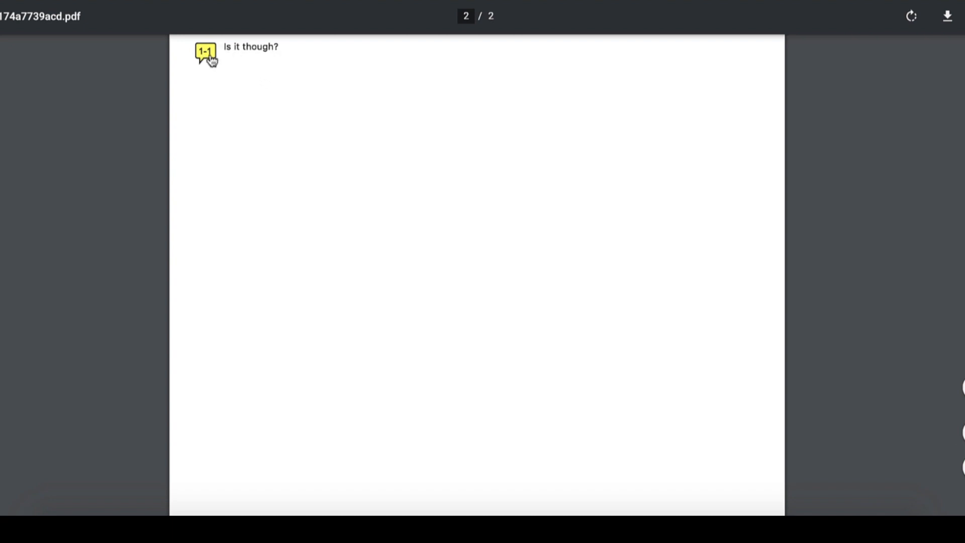
{"action": "scroll", "coordinate": [710, 134], "scroll_direction": "up", "scroll_amount": 8}
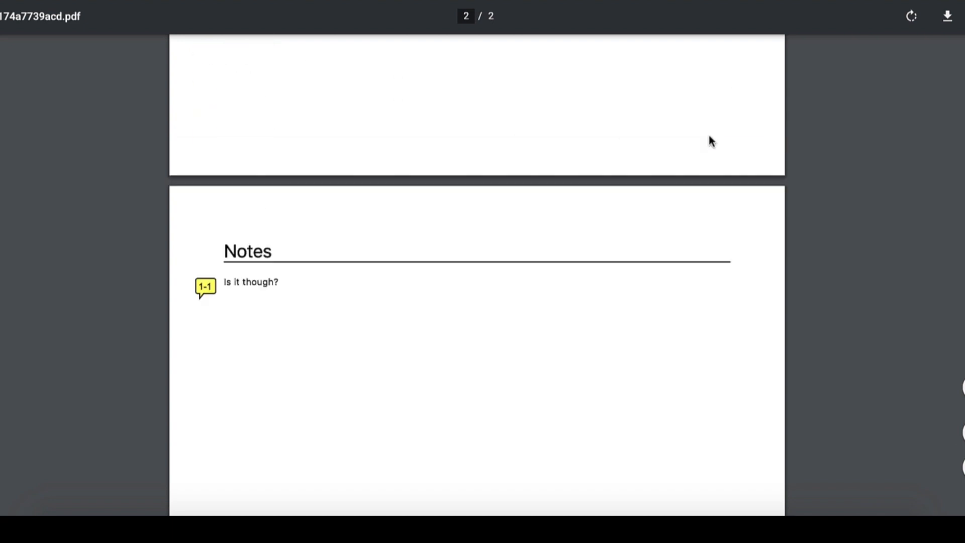
{"action": "scroll", "coordinate": [690, 145], "scroll_direction": "up", "scroll_amount": 9}
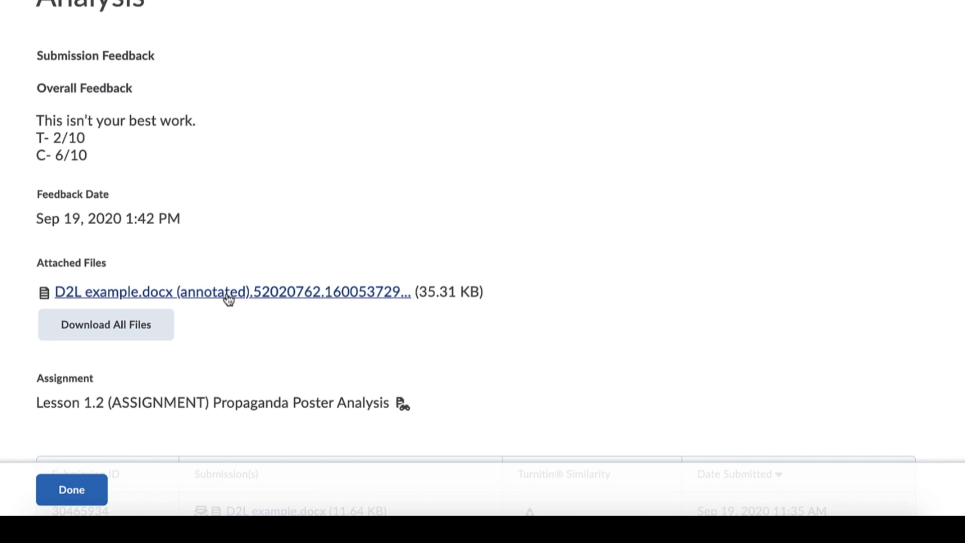
- Review the overall feedback, attached files and submission details for Lesson 1.2 (ASSIGNMENT) Propaganda Poster Analysis, and close the feedback
{"action": "scroll", "coordinate": [268, 332], "scroll_direction": "up", "scroll_amount": 1}
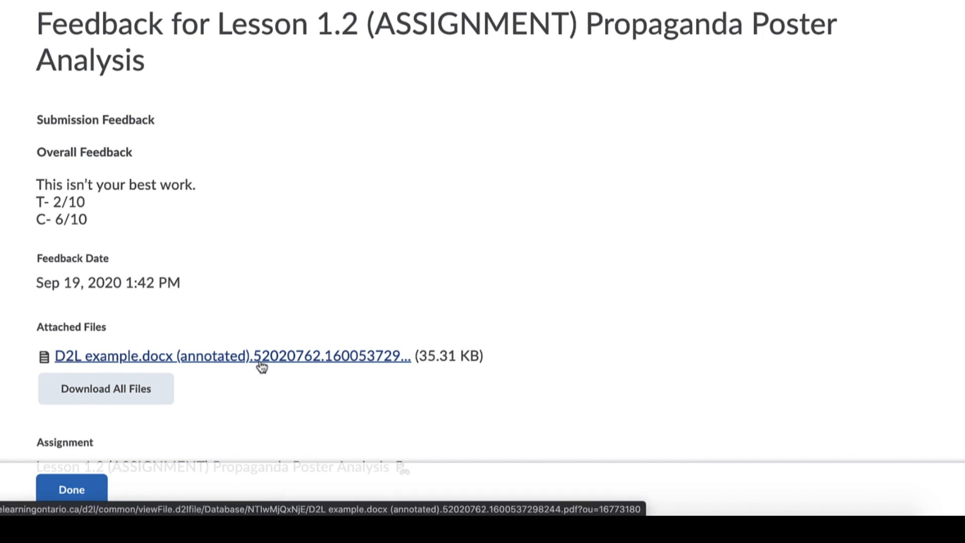
{"action": "scroll", "coordinate": [235, 381], "scroll_direction": "down", "scroll_amount": 2}
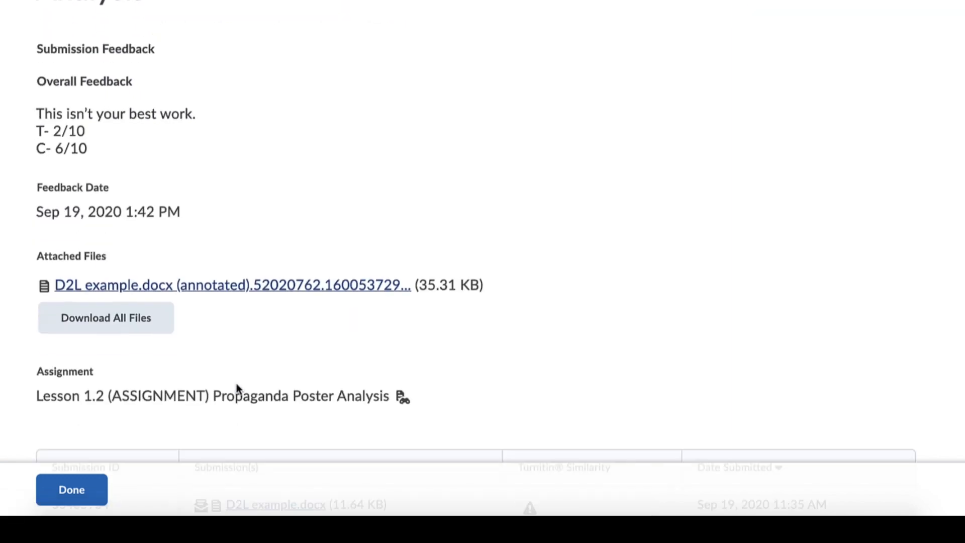
{"action": "scroll", "coordinate": [236, 383], "scroll_direction": "down", "scroll_amount": 1}
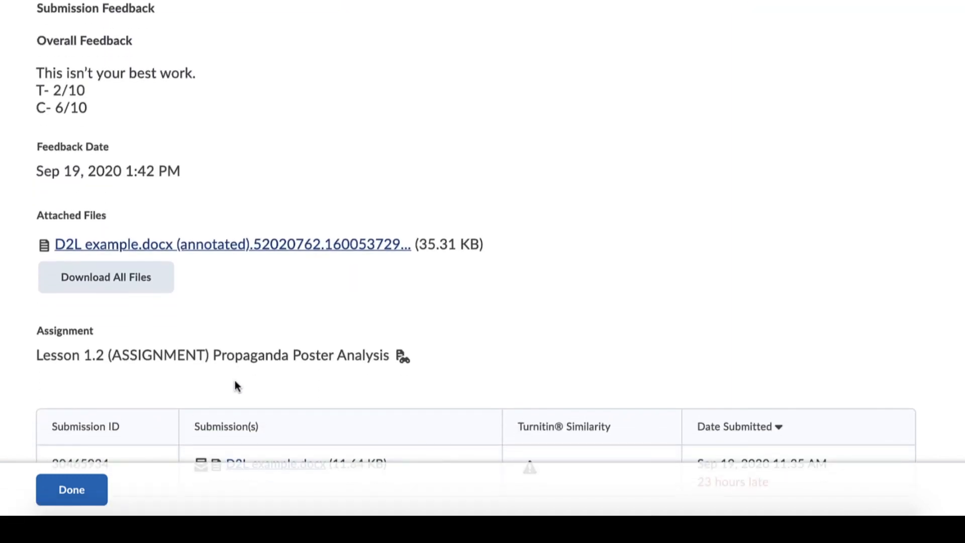
{"action": "left_click", "coordinate": [64, 491]}
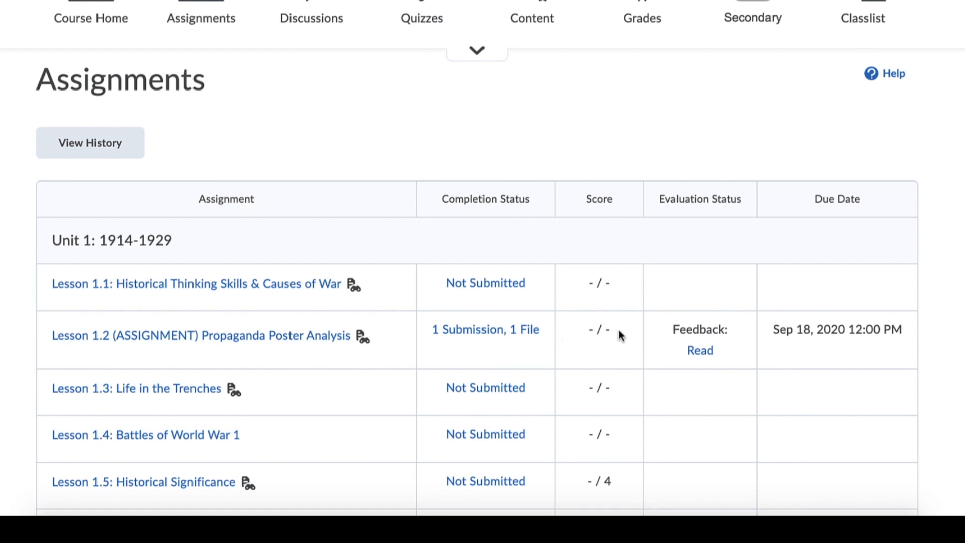
- Open the course's Chat tool and look through the existing personal chats in the chat list
{"action": "scroll", "coordinate": [624, 354], "scroll_direction": "up", "scroll_amount": 2}
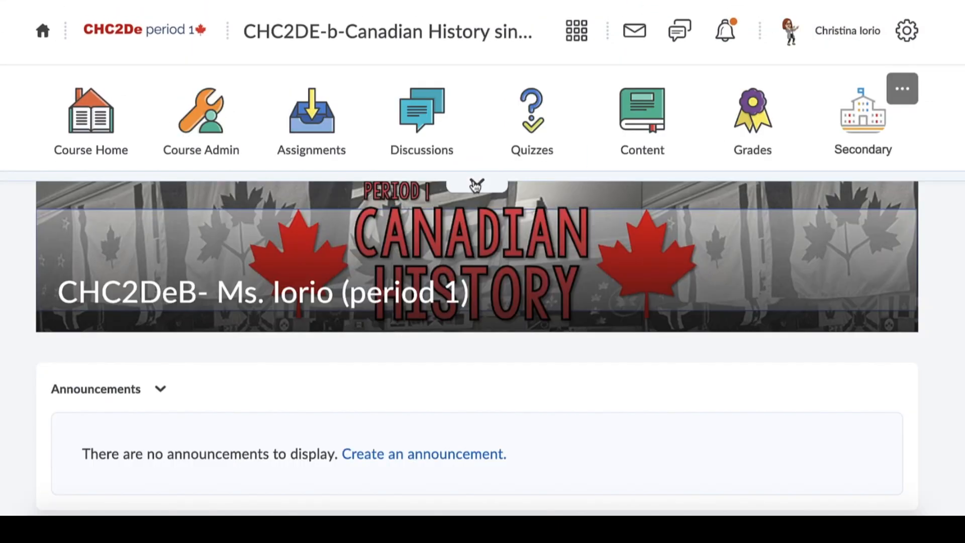
{"action": "left_click", "coordinate": [477, 184]}
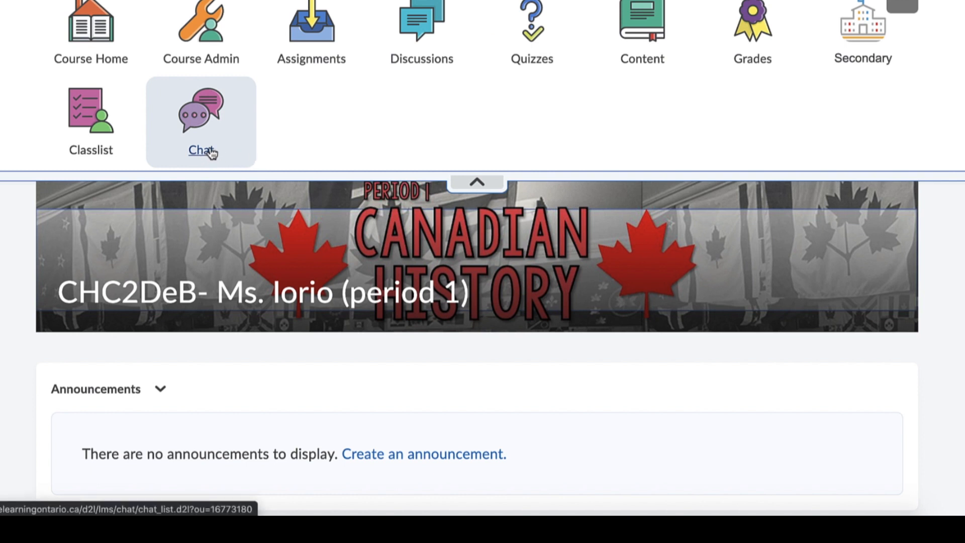
{"action": "scroll", "coordinate": [930, 166], "scroll_direction": "up", "scroll_amount": 1}
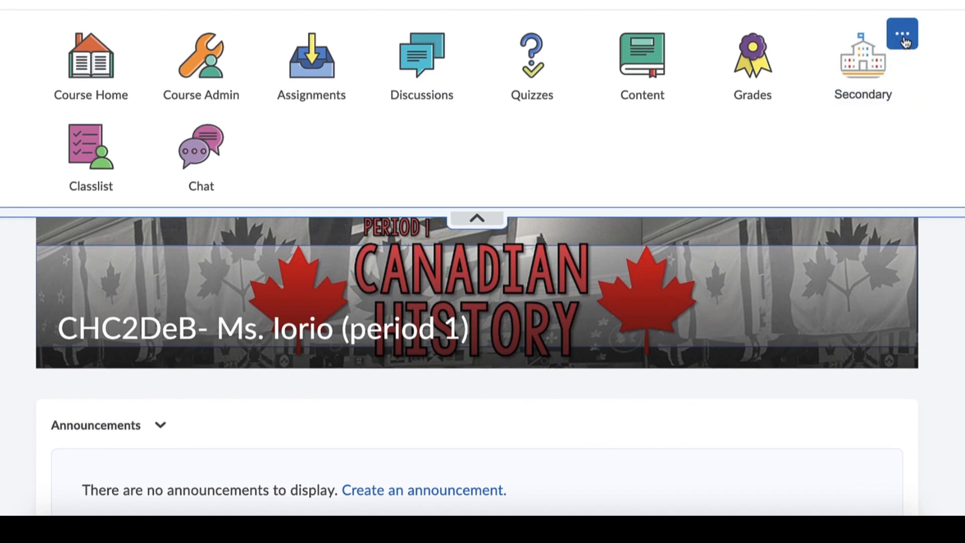
{"action": "left_click", "coordinate": [201, 186]}
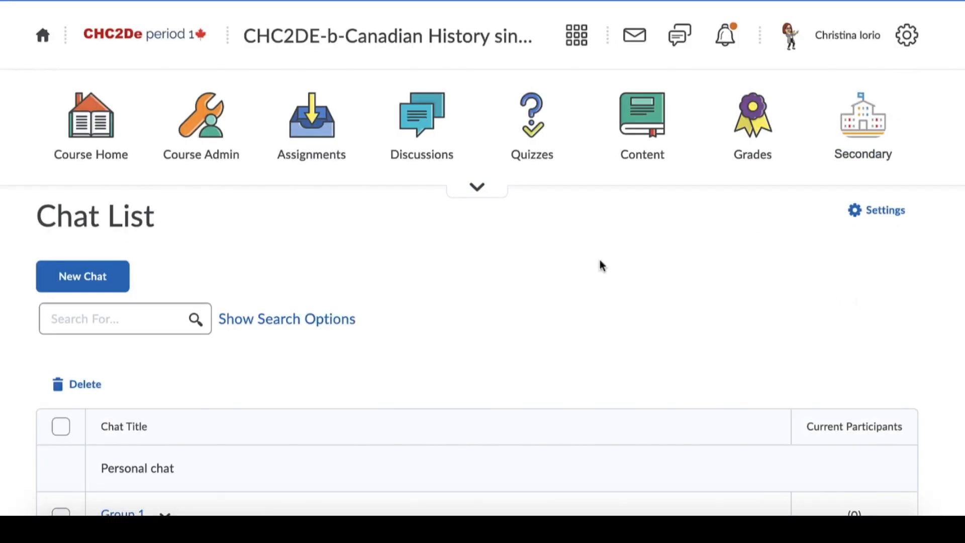
{"action": "scroll", "coordinate": [602, 265], "scroll_direction": "down", "scroll_amount": 2}
{"action": "scroll", "coordinate": [560, 263], "scroll_direction": "down", "scroll_amount": 1}
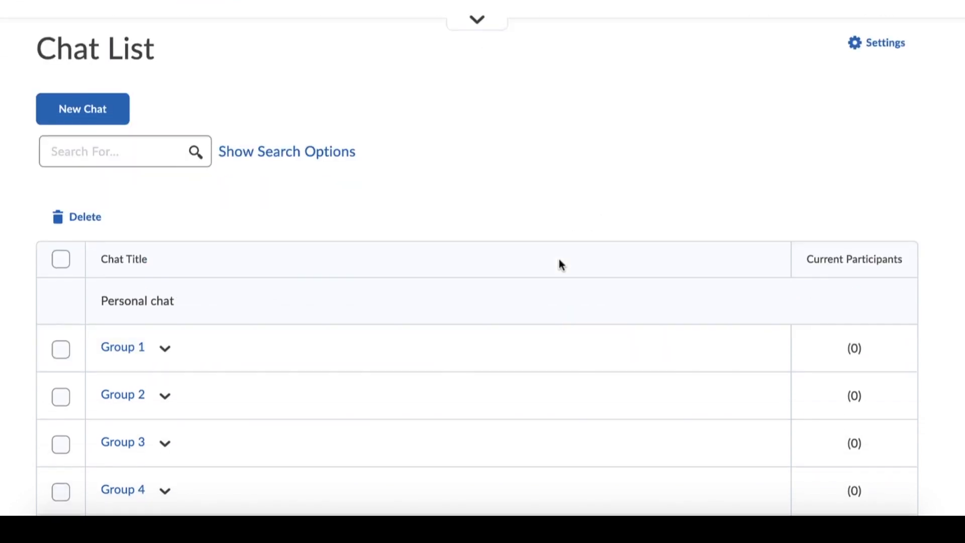
- Create a new chat titled WW1 Discussion with the type set to Personal chat and no description
{"action": "left_click", "coordinate": [80, 119]}
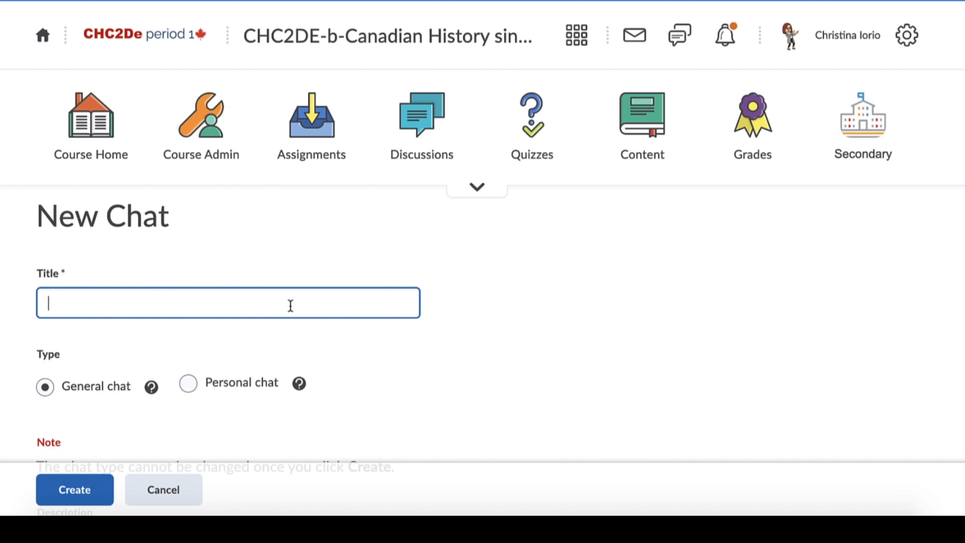
{"action": "type", "text": "WW1 Discussion"}
{"action": "scroll", "coordinate": [297, 328], "scroll_direction": "down", "scroll_amount": 1}
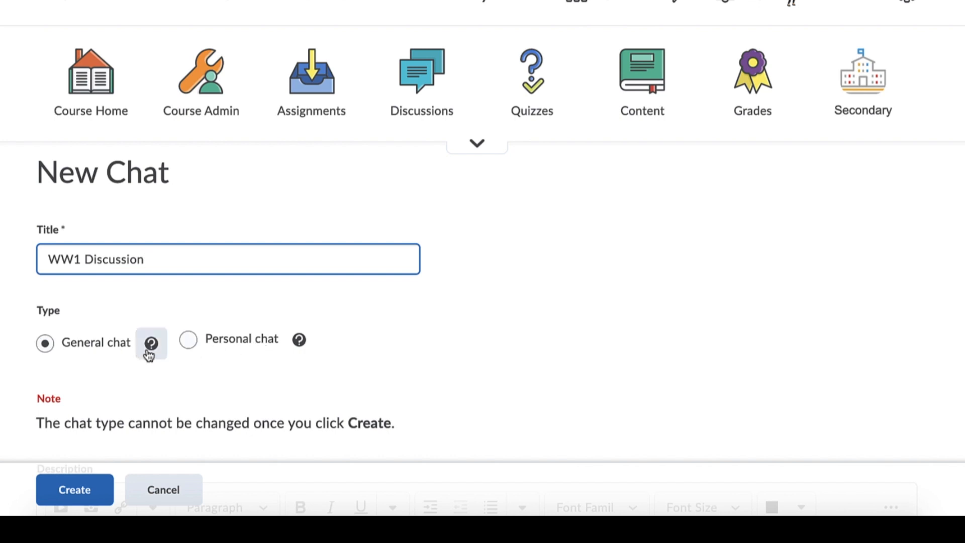
{"action": "left_click", "coordinate": [188, 340]}
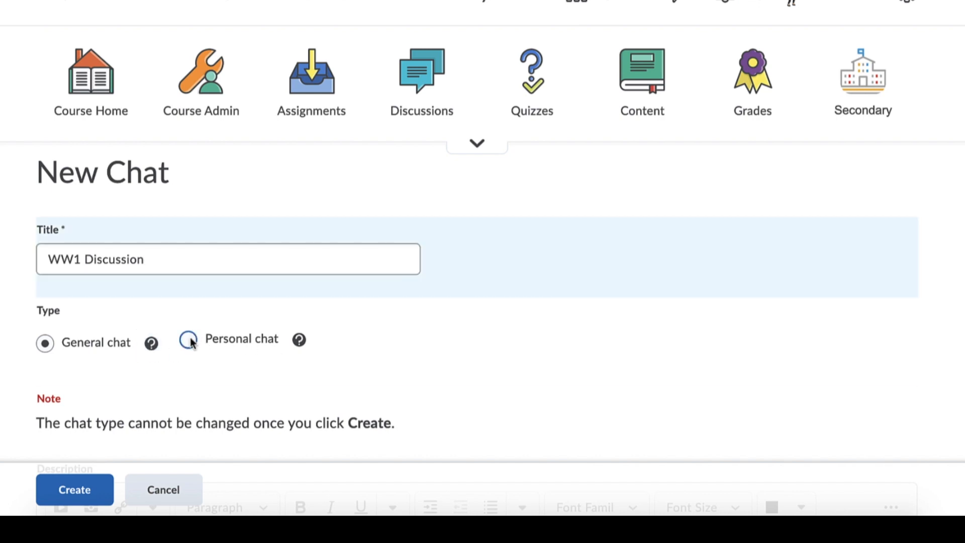
{"action": "scroll", "coordinate": [289, 318], "scroll_direction": "down", "scroll_amount": 2}
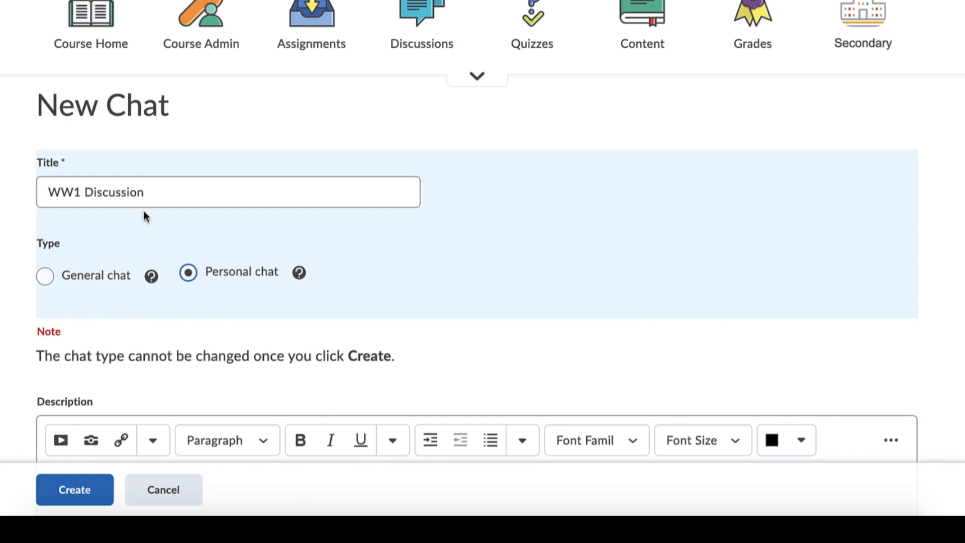
{"action": "scroll", "coordinate": [151, 215], "scroll_direction": "down", "scroll_amount": 5}
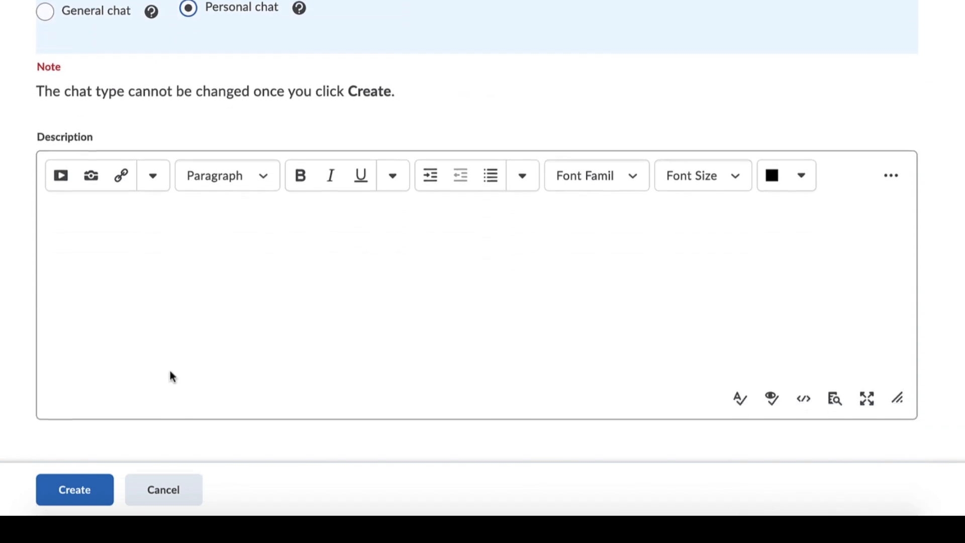
{"action": "left_click", "coordinate": [83, 482]}
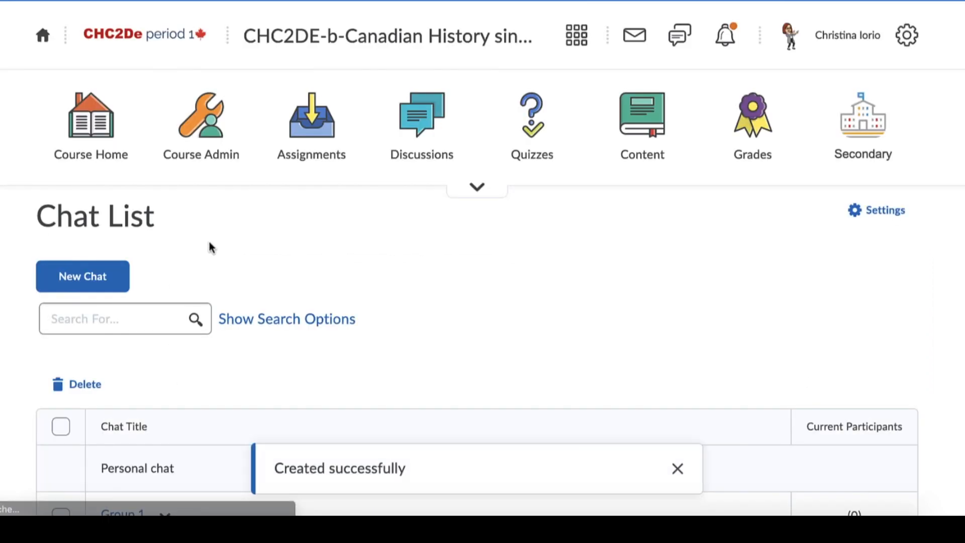
- View the member list of the WW1 Discussion chat and return to the chat list
{"action": "scroll", "coordinate": [360, 294], "scroll_direction": "down", "scroll_amount": 2}
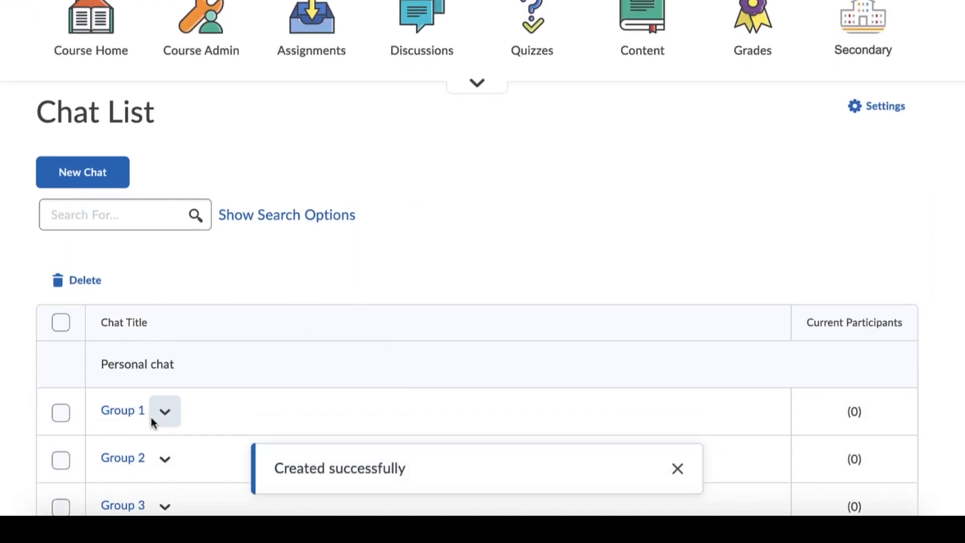
{"action": "scroll", "coordinate": [204, 435], "scroll_direction": "down", "scroll_amount": 5}
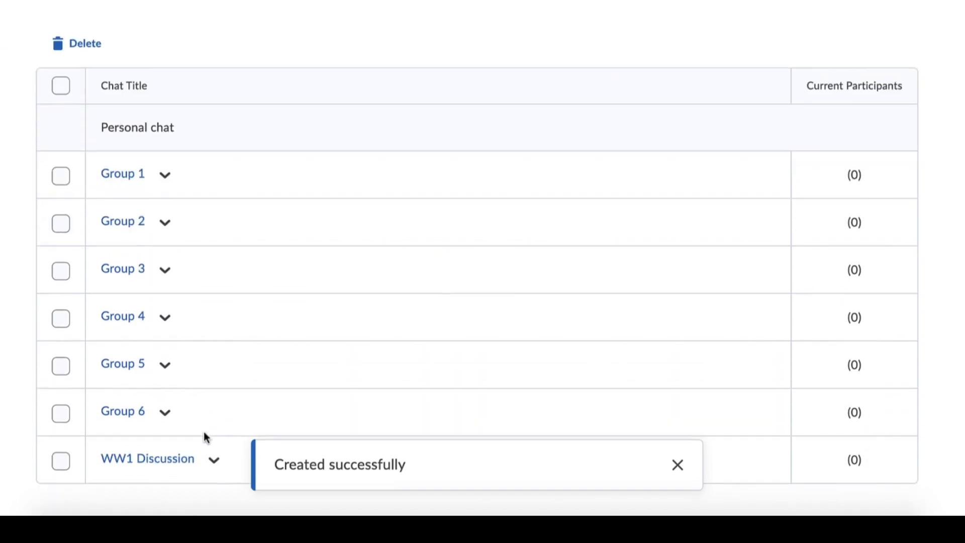
{"action": "left_click", "coordinate": [216, 473]}
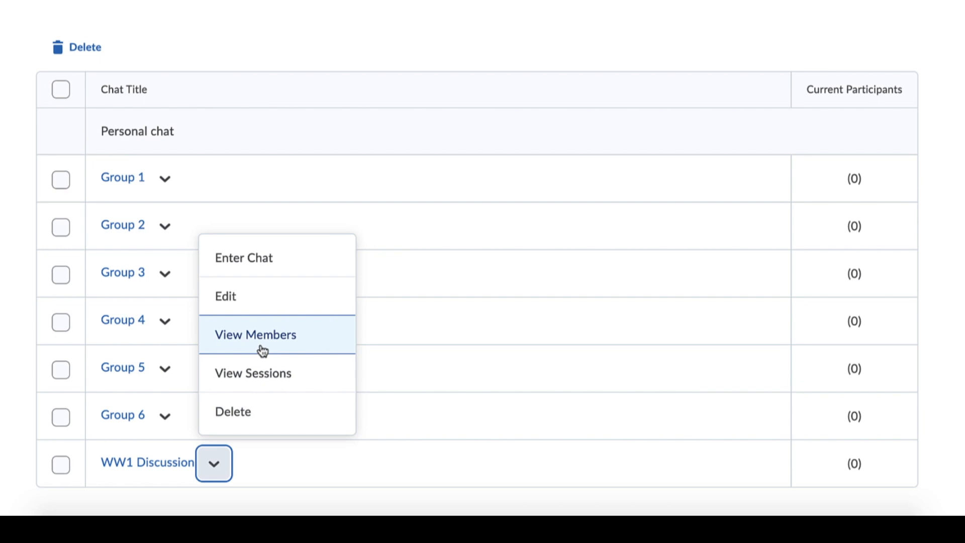
{"action": "left_click", "coordinate": [259, 347]}
{"action": "scroll", "coordinate": [346, 369], "scroll_direction": "down", "scroll_amount": 1}
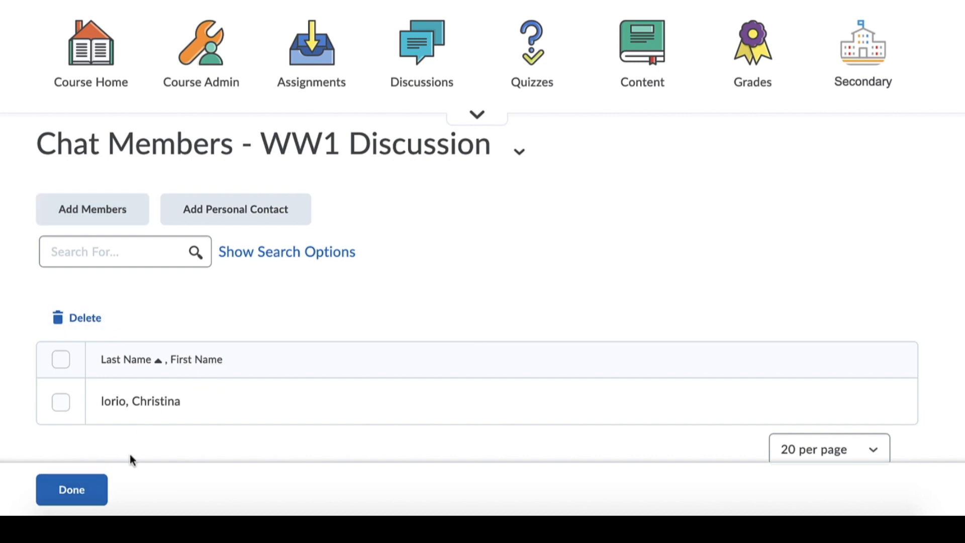
{"action": "left_click", "coordinate": [89, 496]}
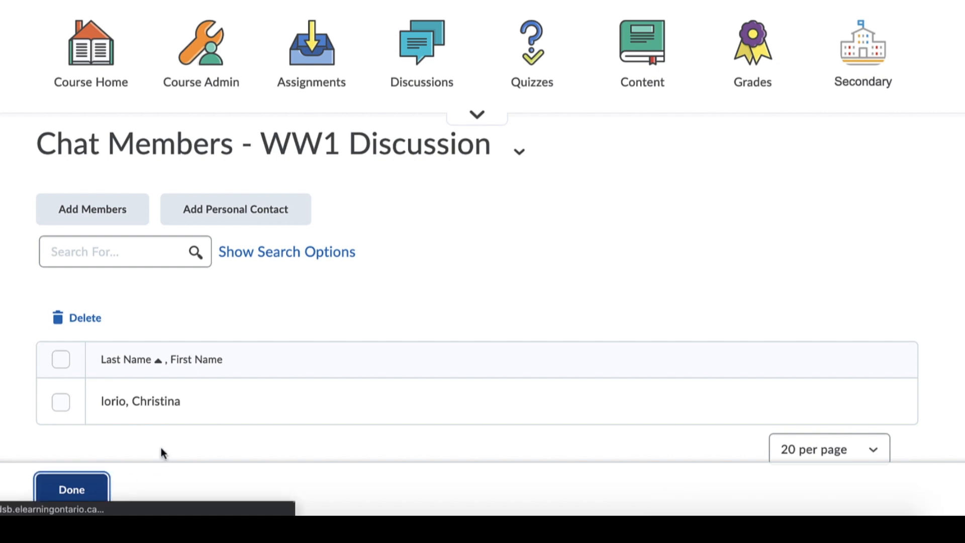
- Enter the WW1 Discussion chat and send the message "hello"
{"action": "scroll", "coordinate": [288, 295], "scroll_direction": "down", "scroll_amount": 5}
{"action": "left_click", "coordinate": [143, 458]}
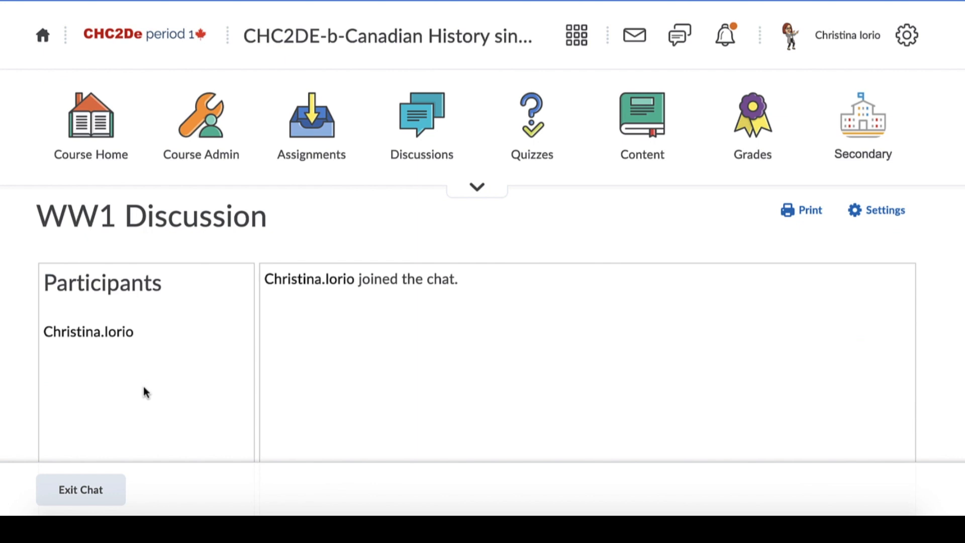
{"action": "scroll", "coordinate": [110, 436], "scroll_direction": "down", "scroll_amount": 2}
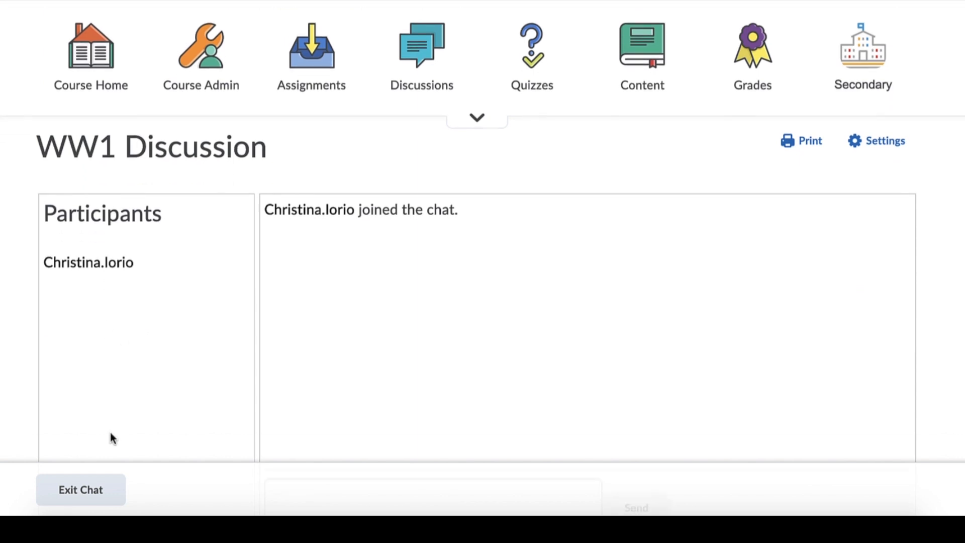
{"action": "scroll", "coordinate": [111, 433], "scroll_direction": "down", "scroll_amount": 2}
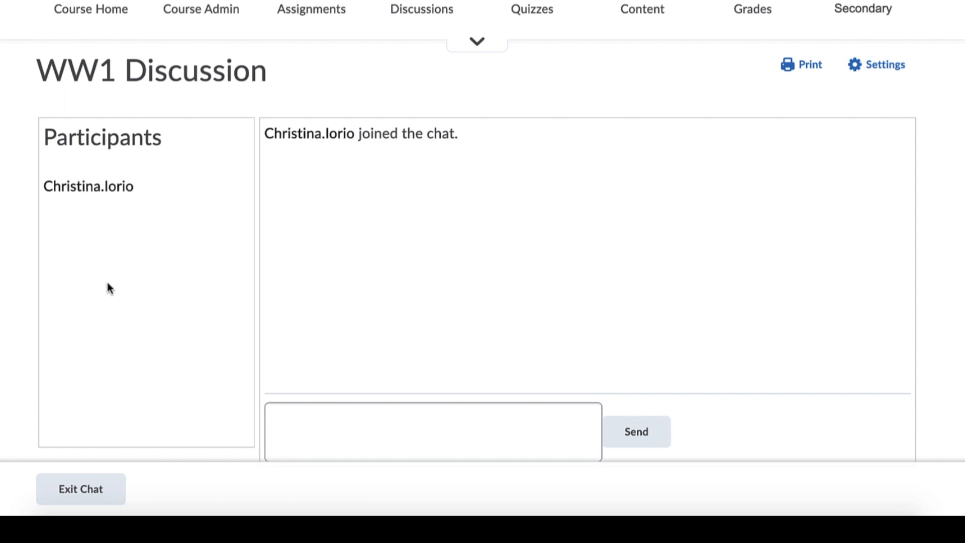
{"action": "scroll", "coordinate": [330, 377], "scroll_direction": "down", "scroll_amount": 1}
{"action": "left_click", "coordinate": [308, 396]}
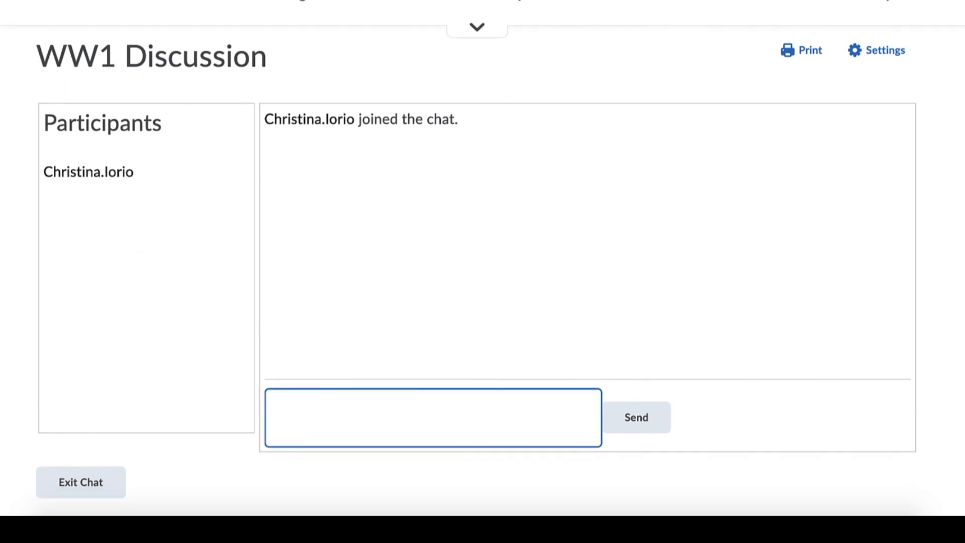
{"action": "key", "text": "Tab"}
{"action": "key", "text": "Return"}
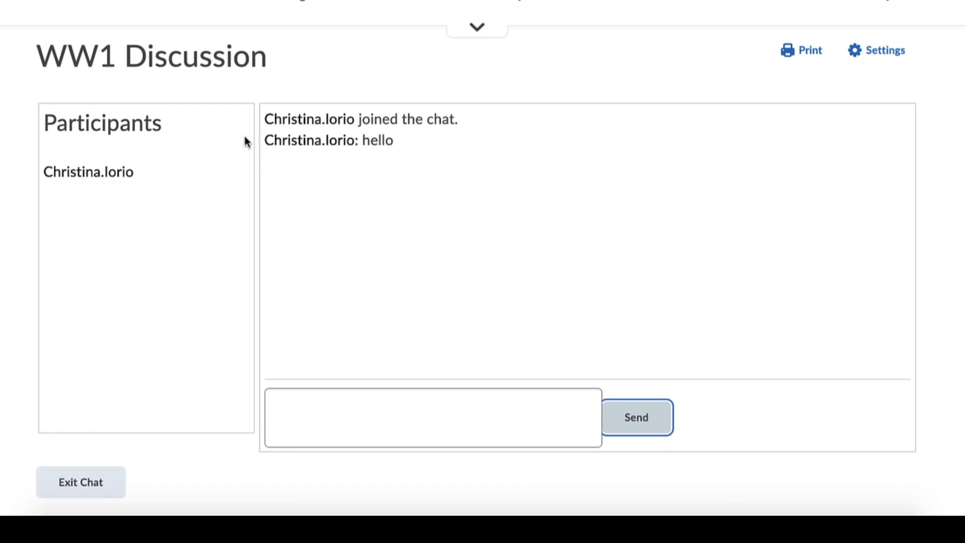
- Exit the WW1 Discussion chat and permanently delete it from the chat list
{"action": "left_click", "coordinate": [92, 481]}
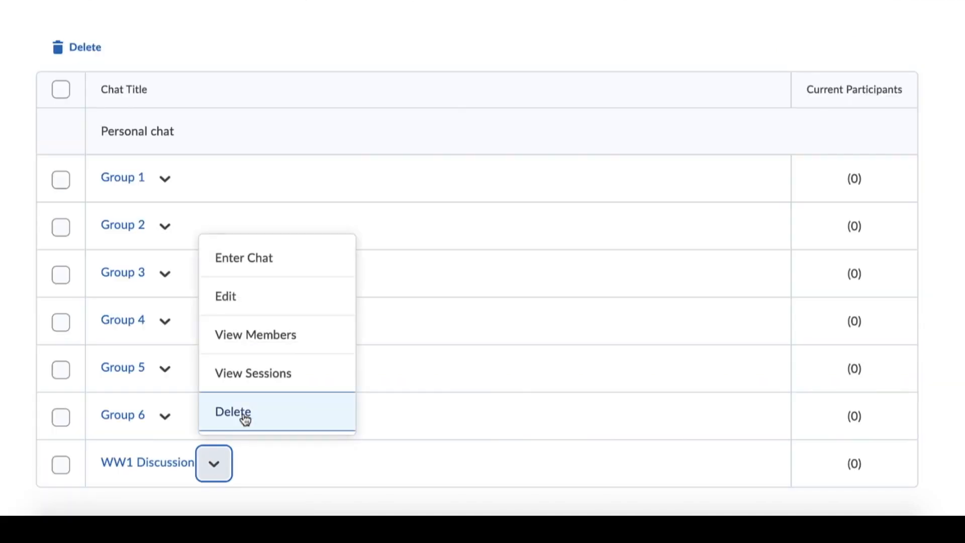
{"action": "left_click", "coordinate": [245, 425]}
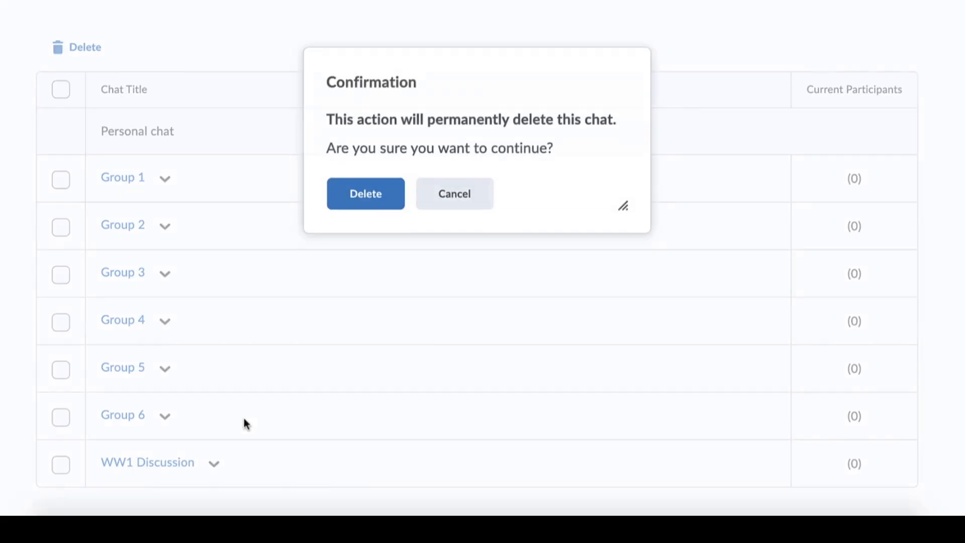
{"action": "left_click", "coordinate": [401, 209]}
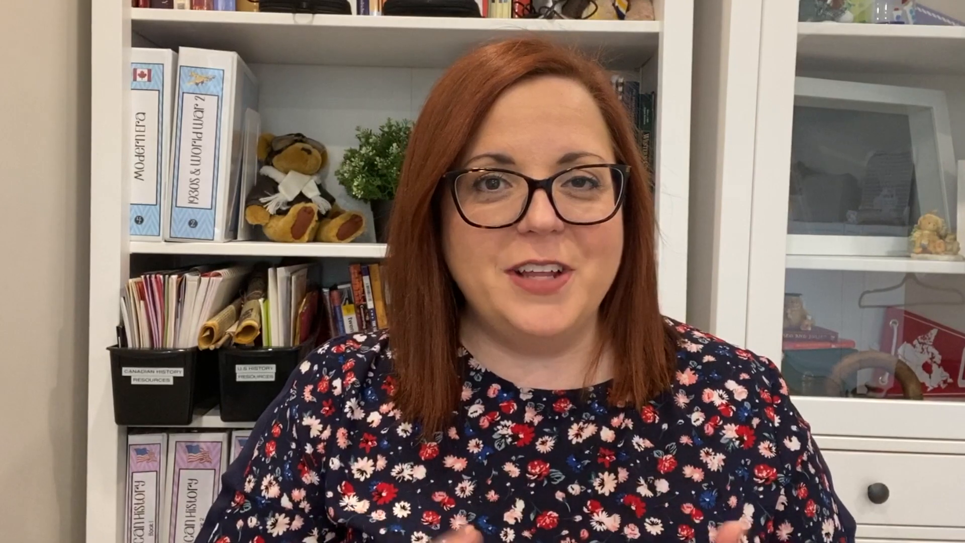